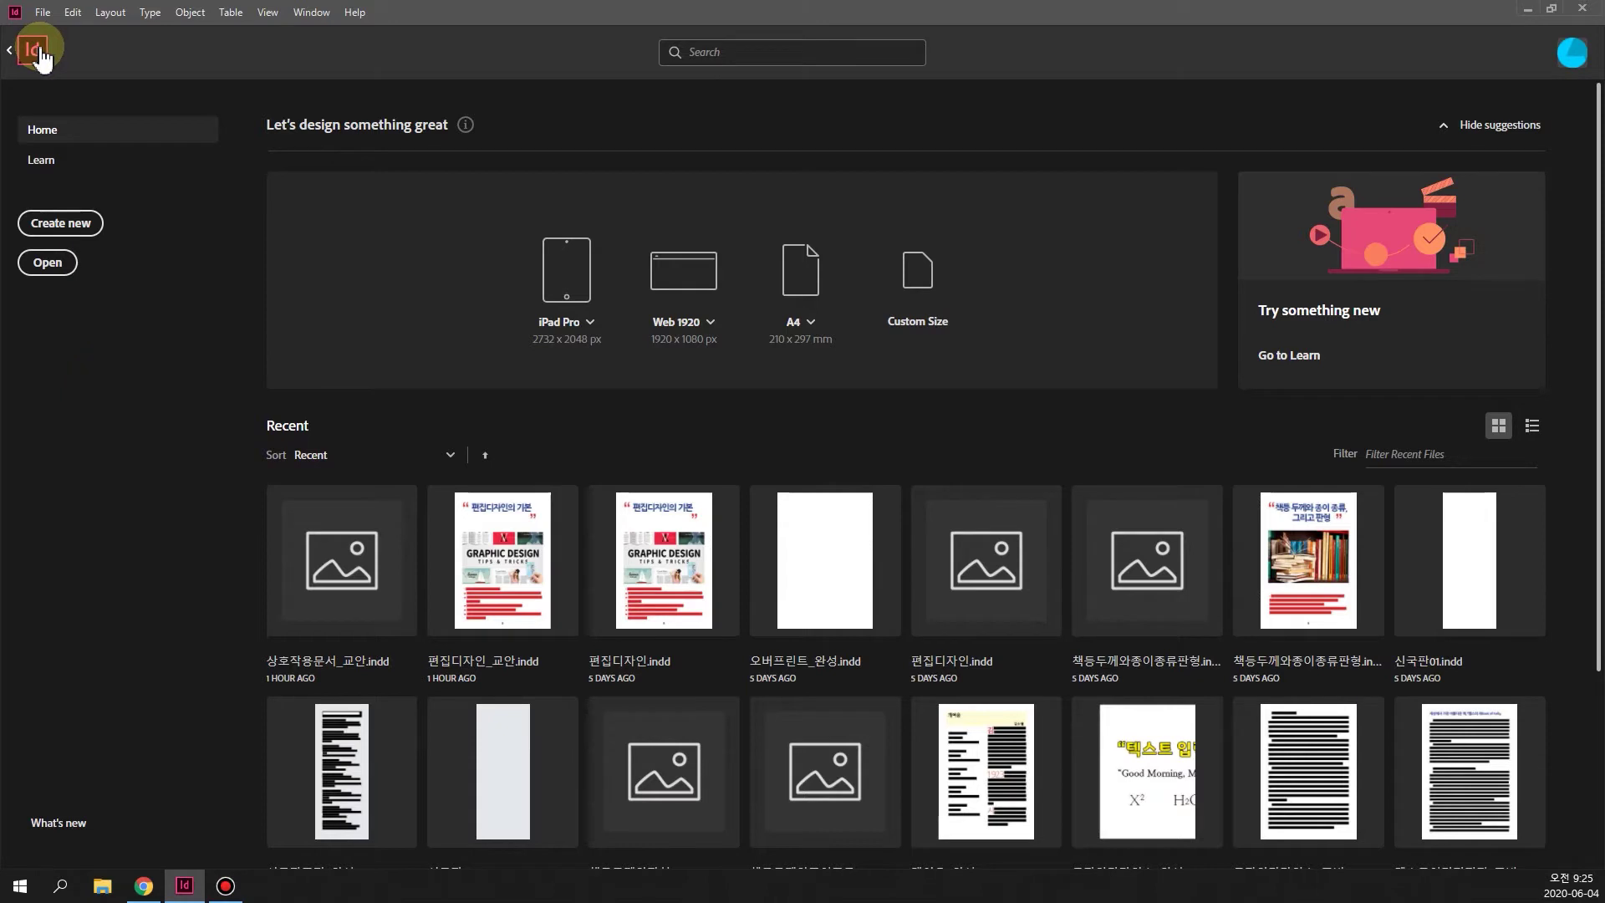
# Return to the open document 상호작용문서_교안.indd and read through its pages from the cover to the hyperlink spread on pages 6–7.
pyautogui.click(21, 59)
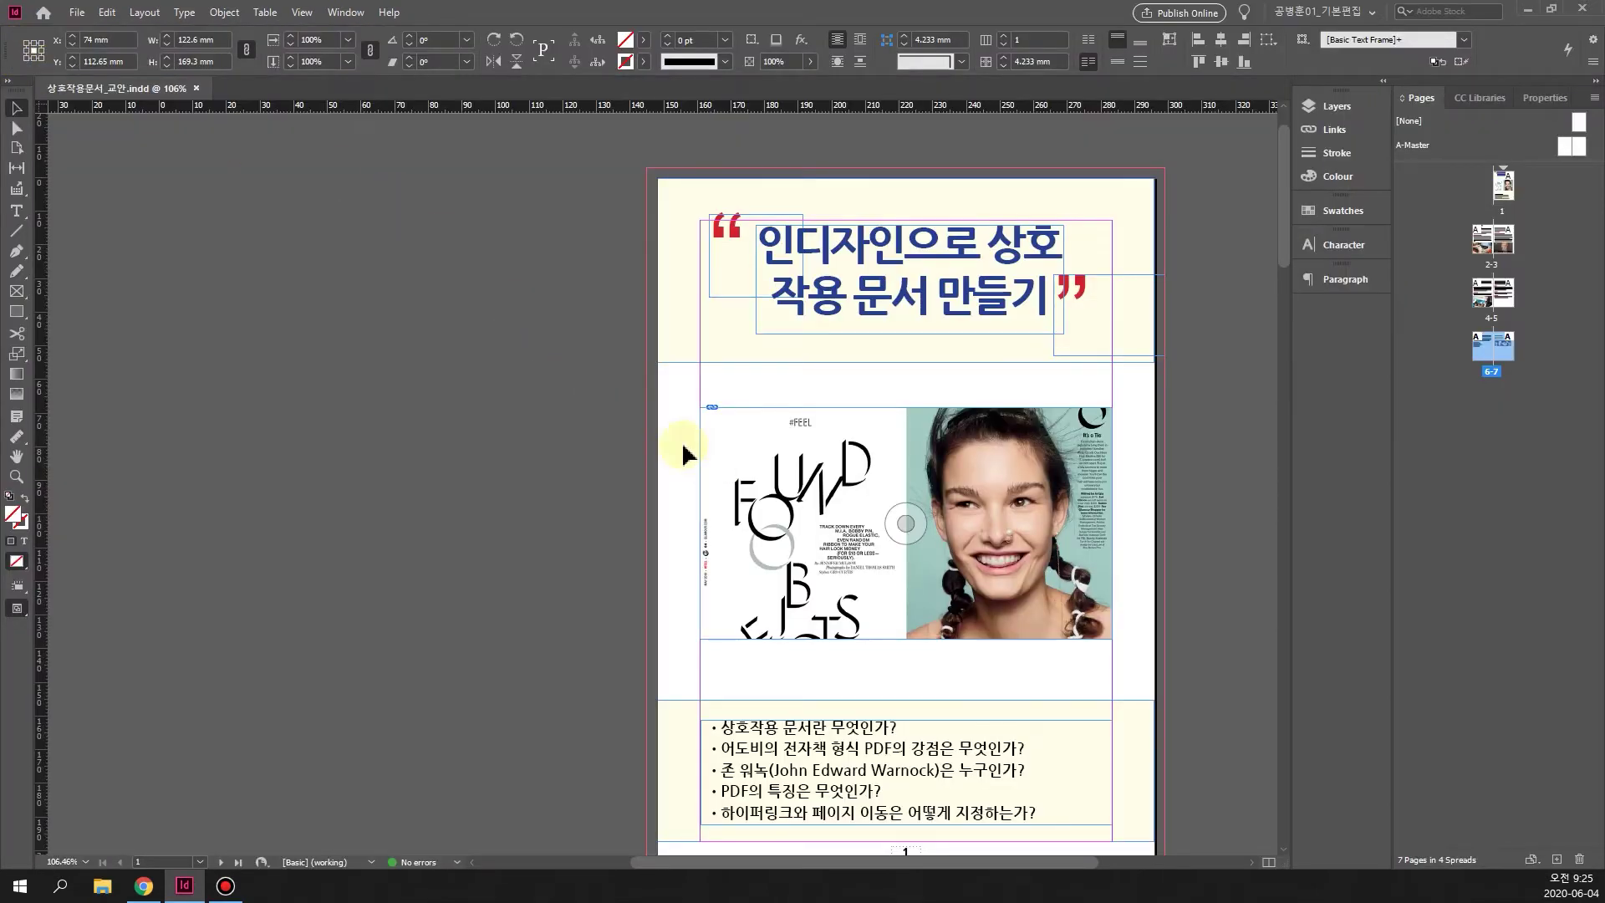
pyautogui.scroll(-2, 636, 418)
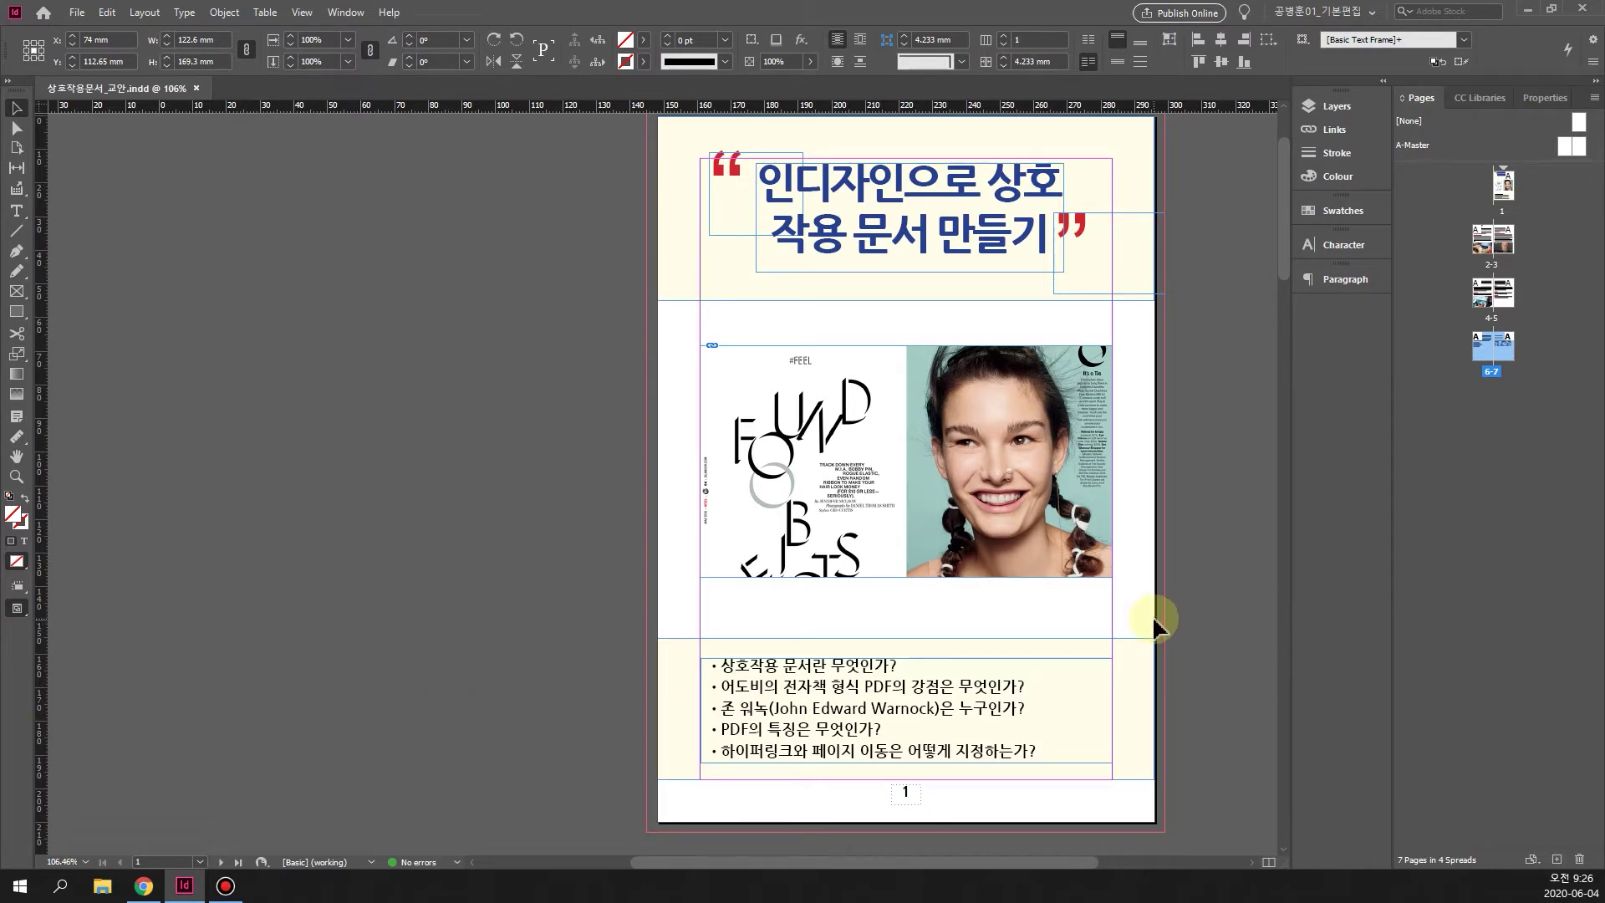
pyautogui.scroll(-3, 1156, 627)
pyautogui.scroll(-6, 1150, 620)
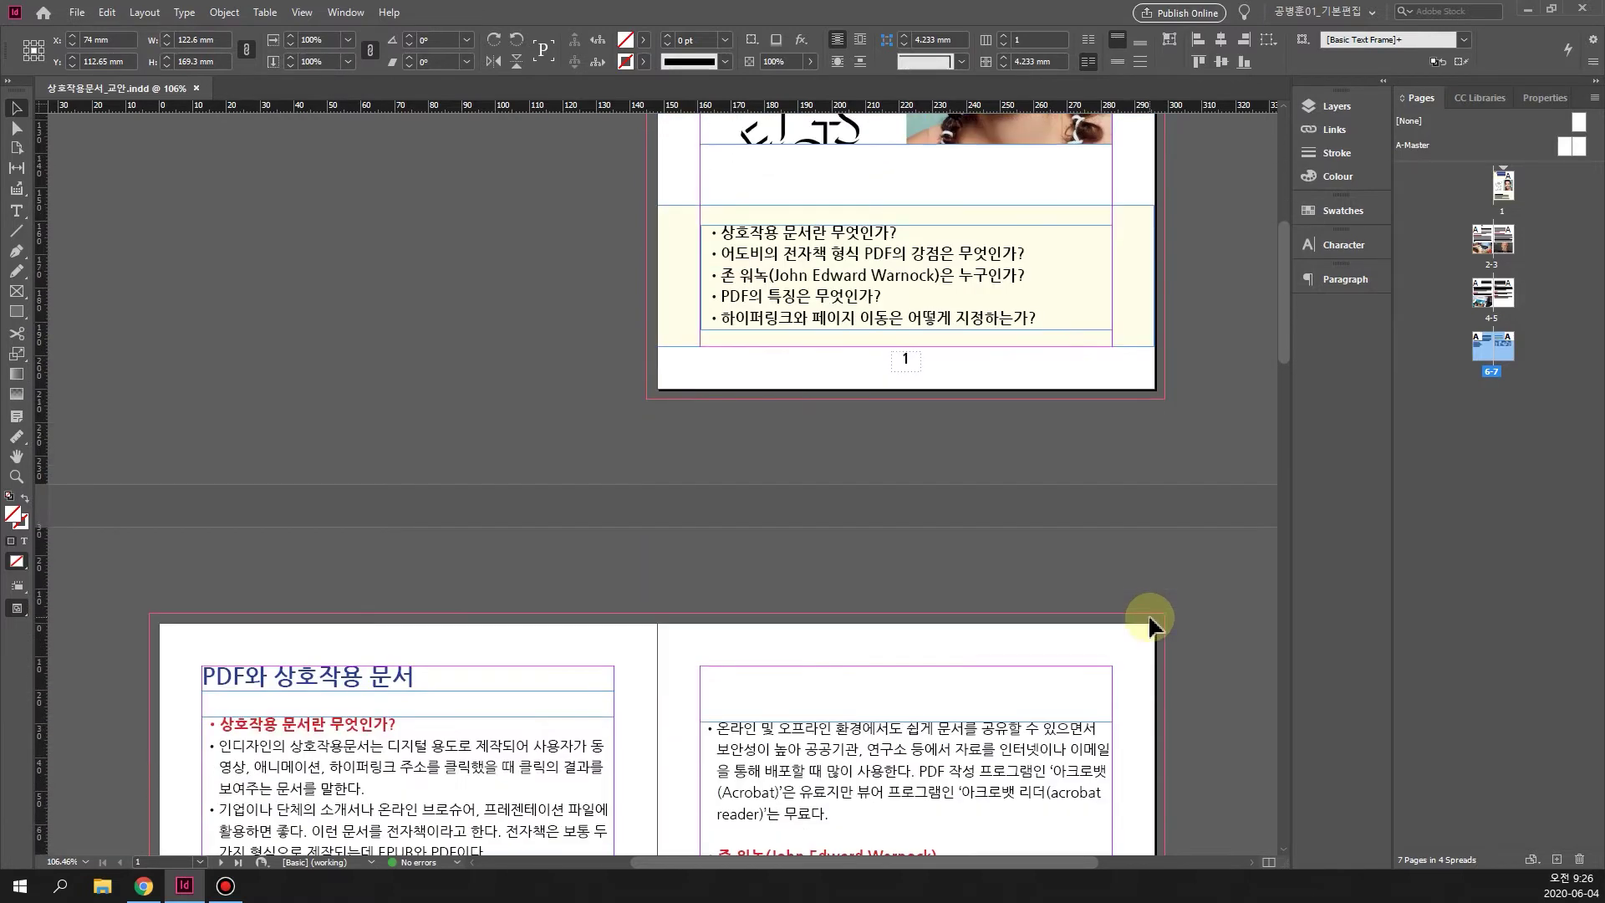
pyautogui.scroll(-2, 1148, 619)
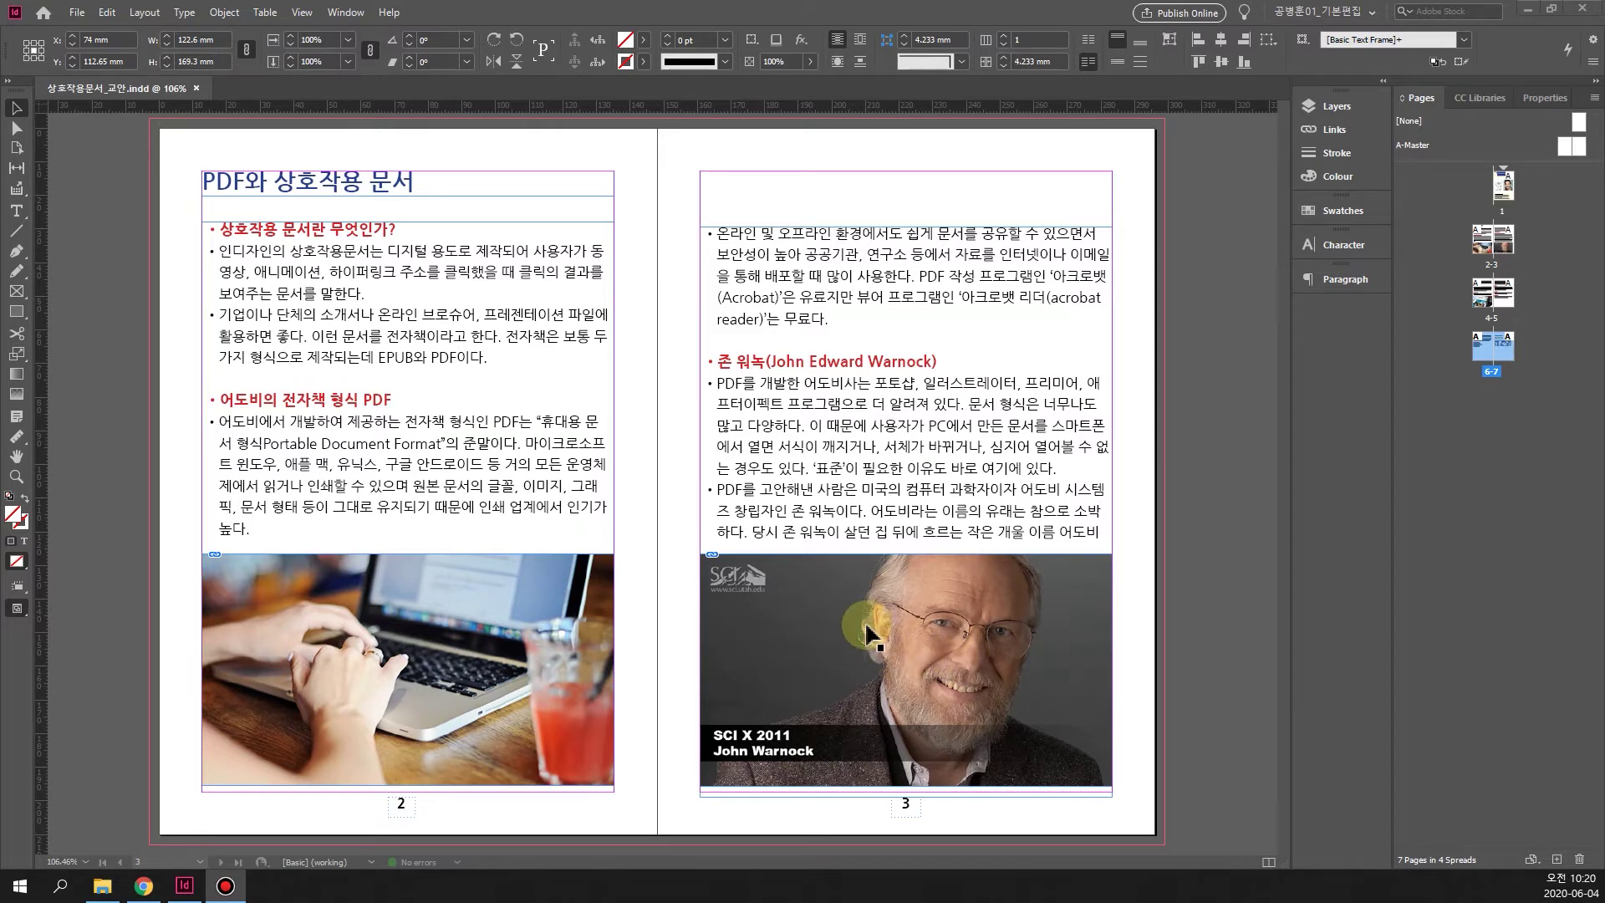
pyautogui.scroll(-1, 872, 637)
pyautogui.scroll(-7, 867, 627)
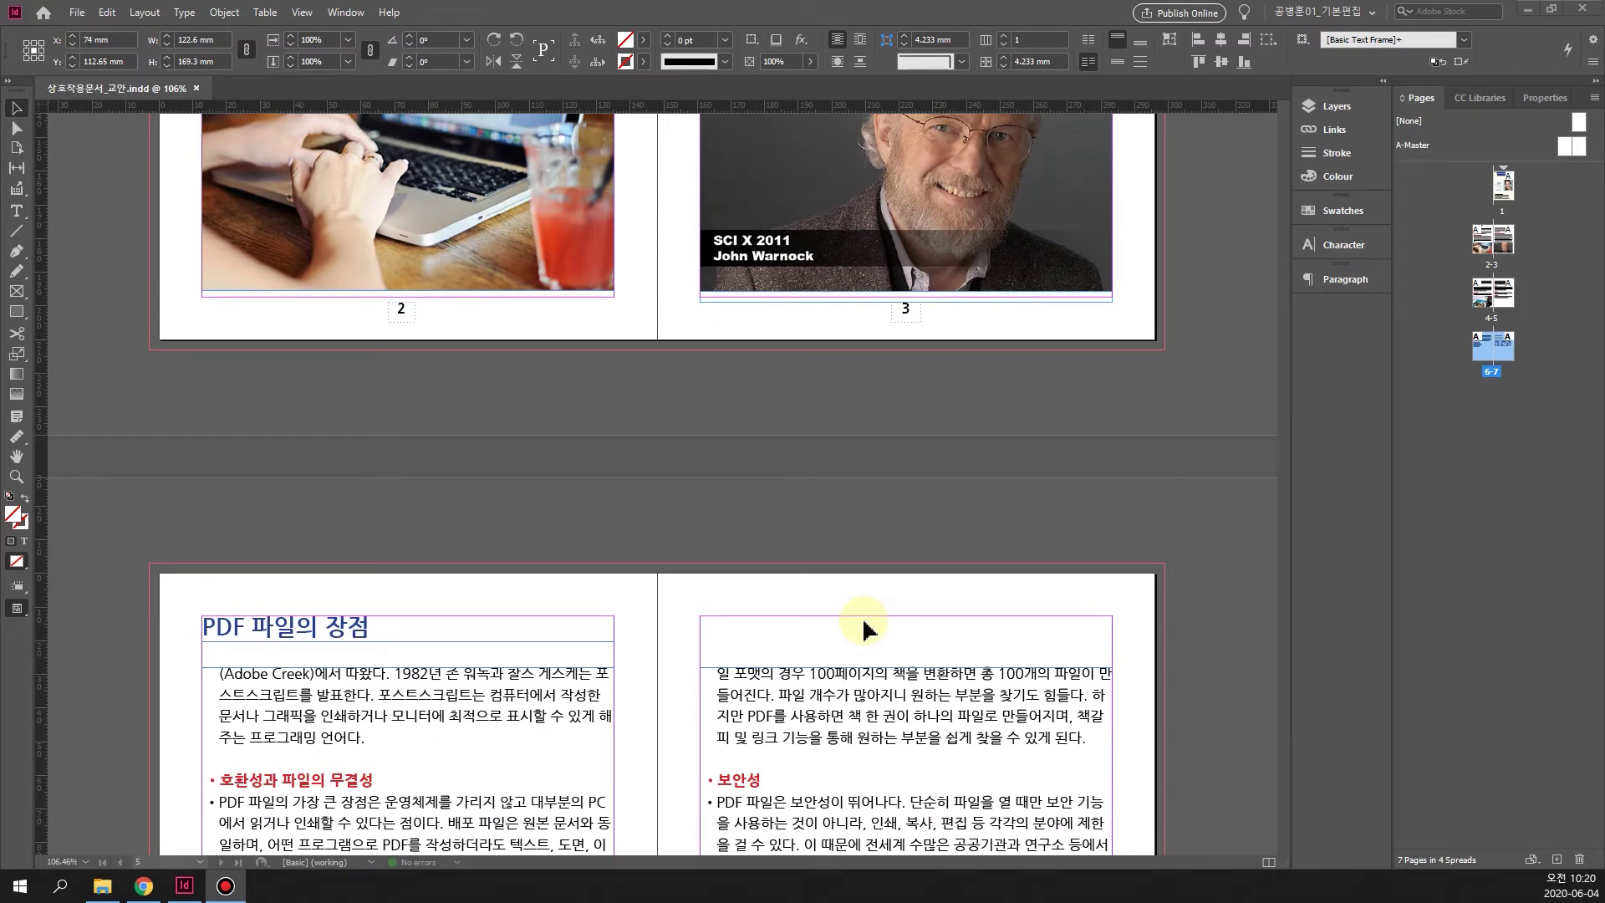
pyautogui.scroll(-5, 863, 629)
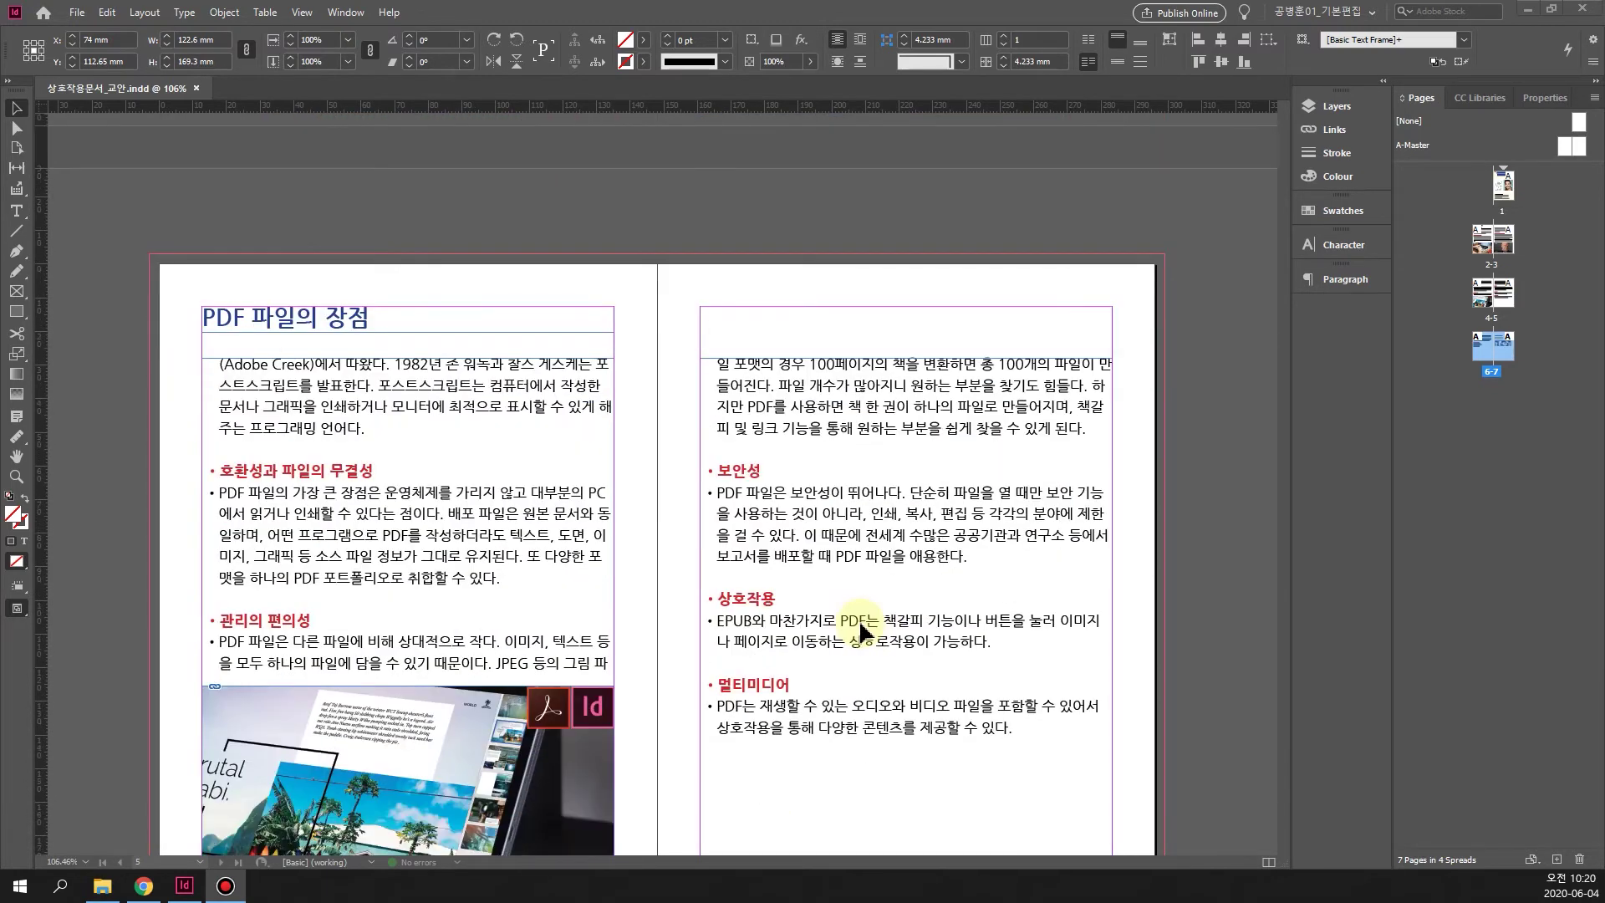
pyautogui.scroll(-2, 859, 619)
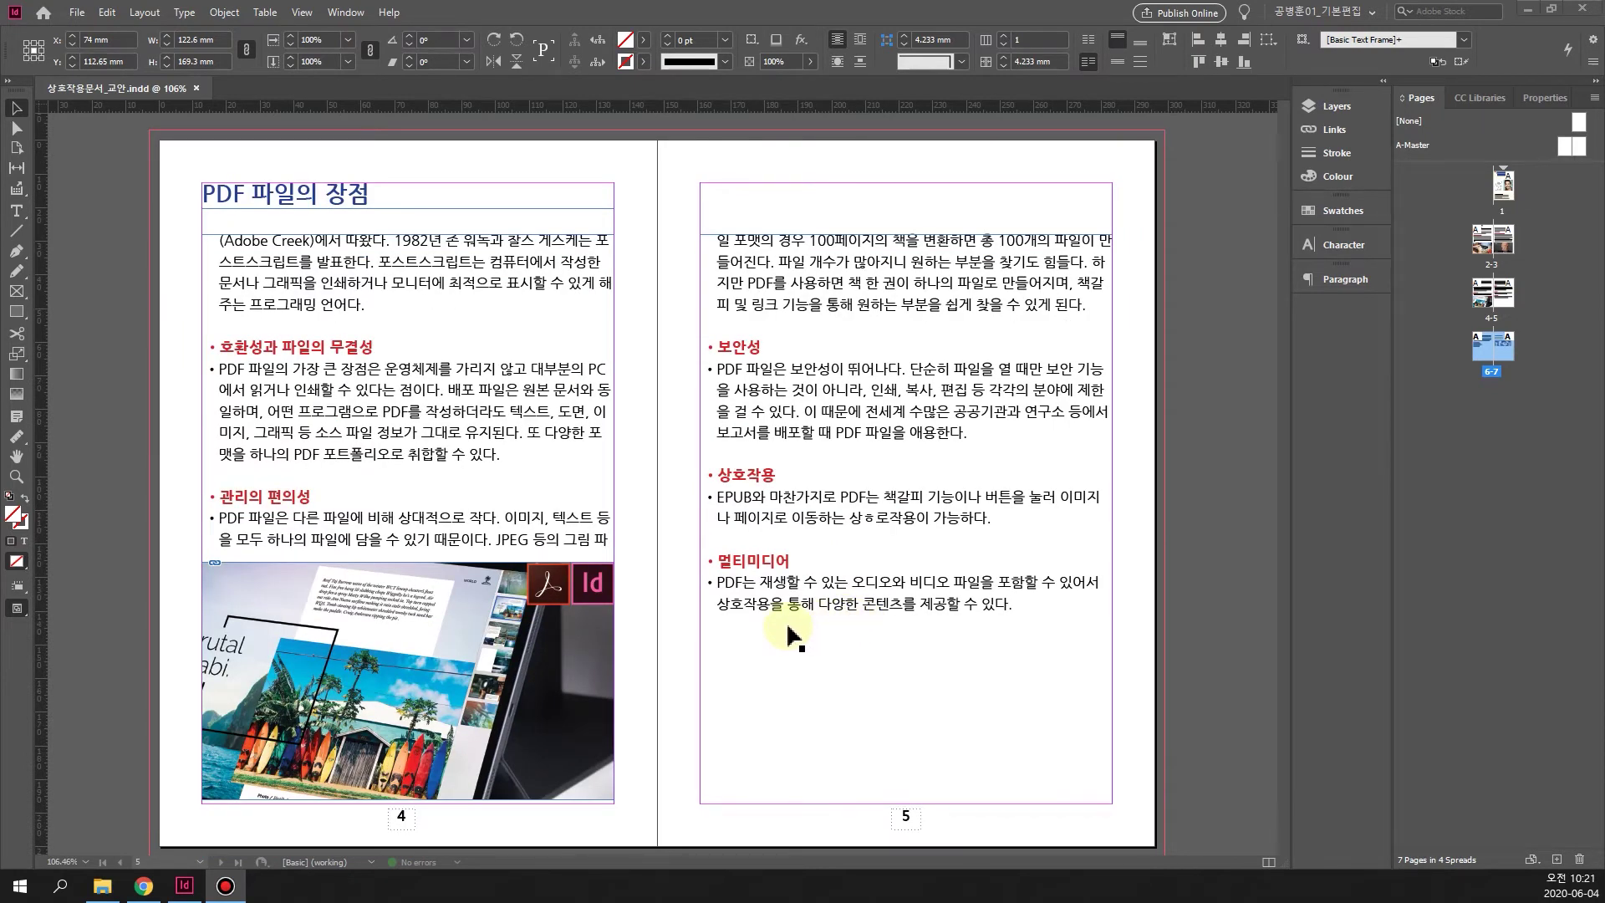
pyautogui.scroll(1, 789, 627)
pyautogui.scroll(-1, 789, 630)
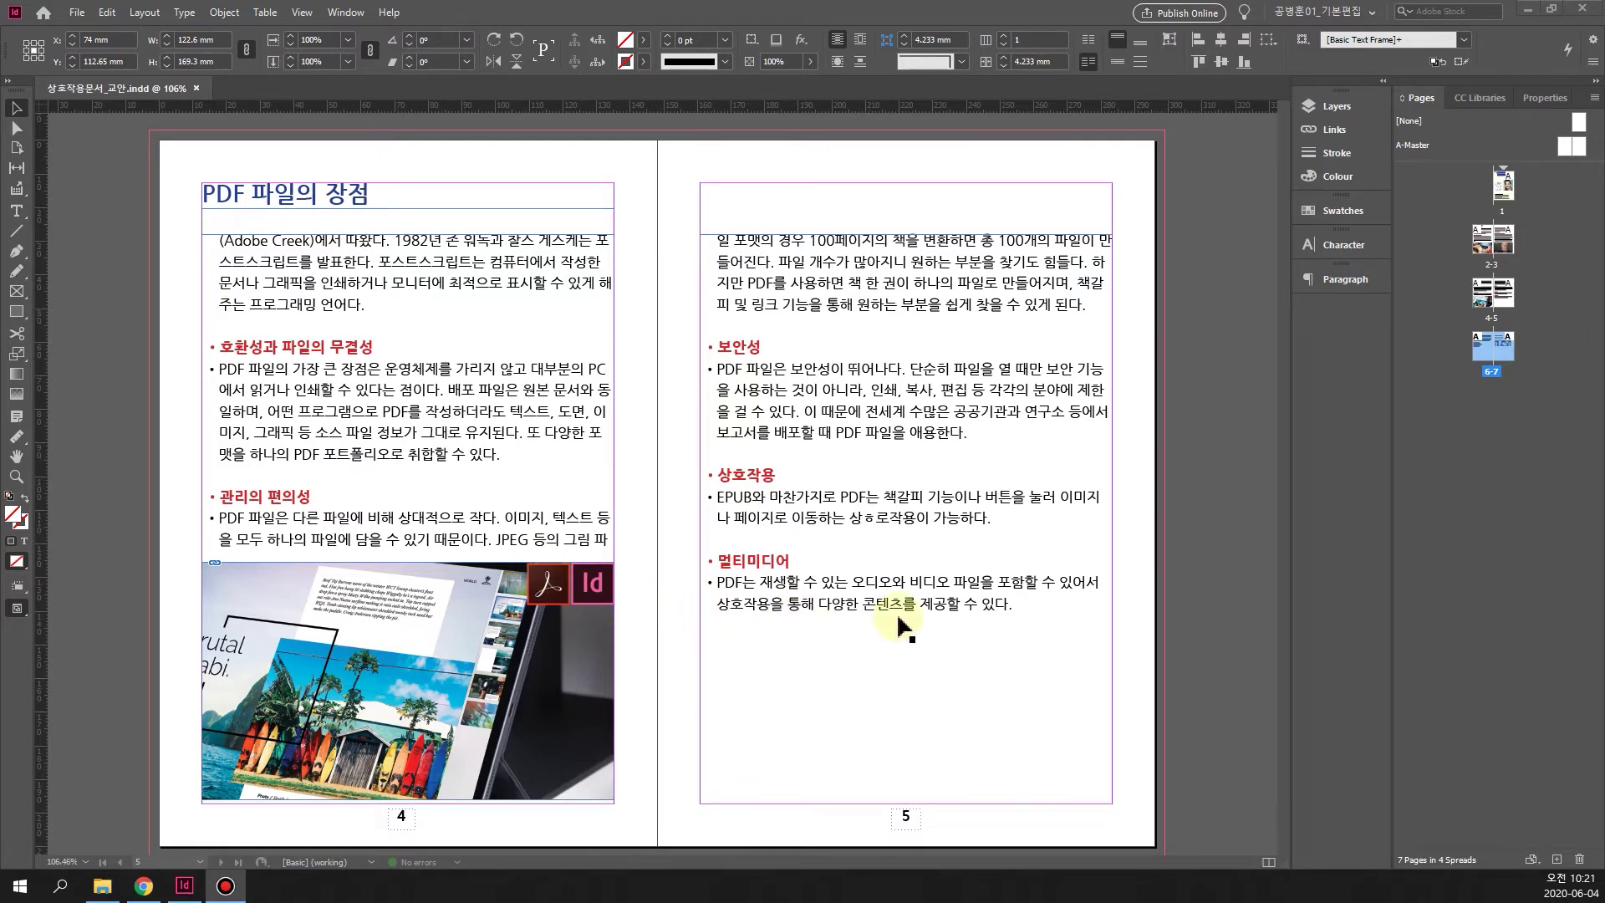
pyautogui.scroll(-1, 1054, 635)
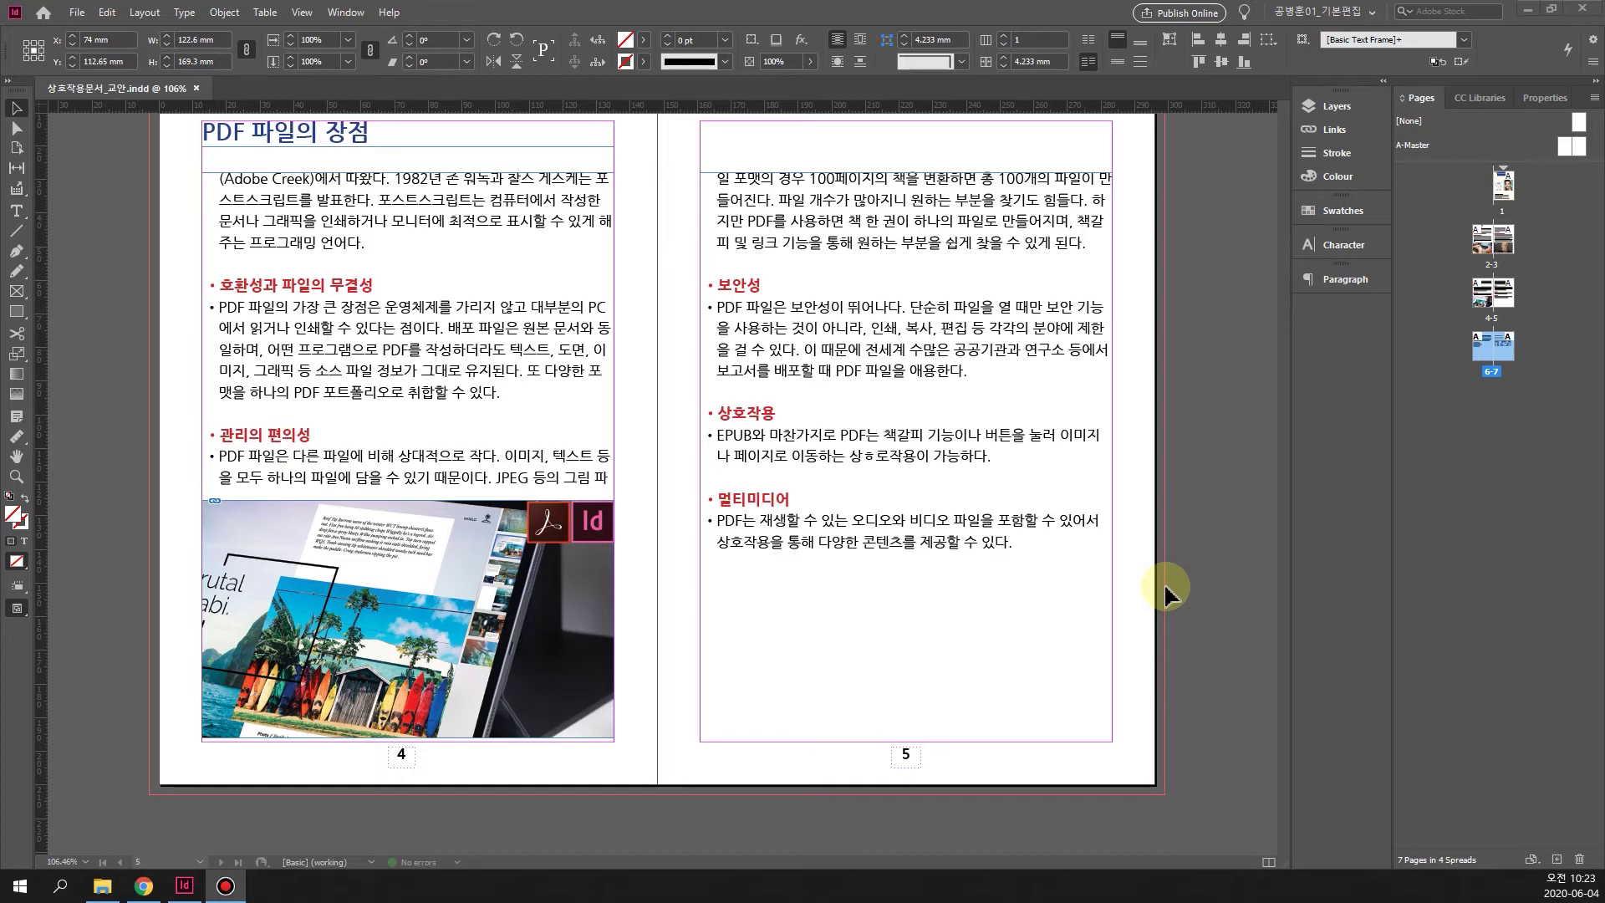
pyautogui.scroll(-10, 1166, 590)
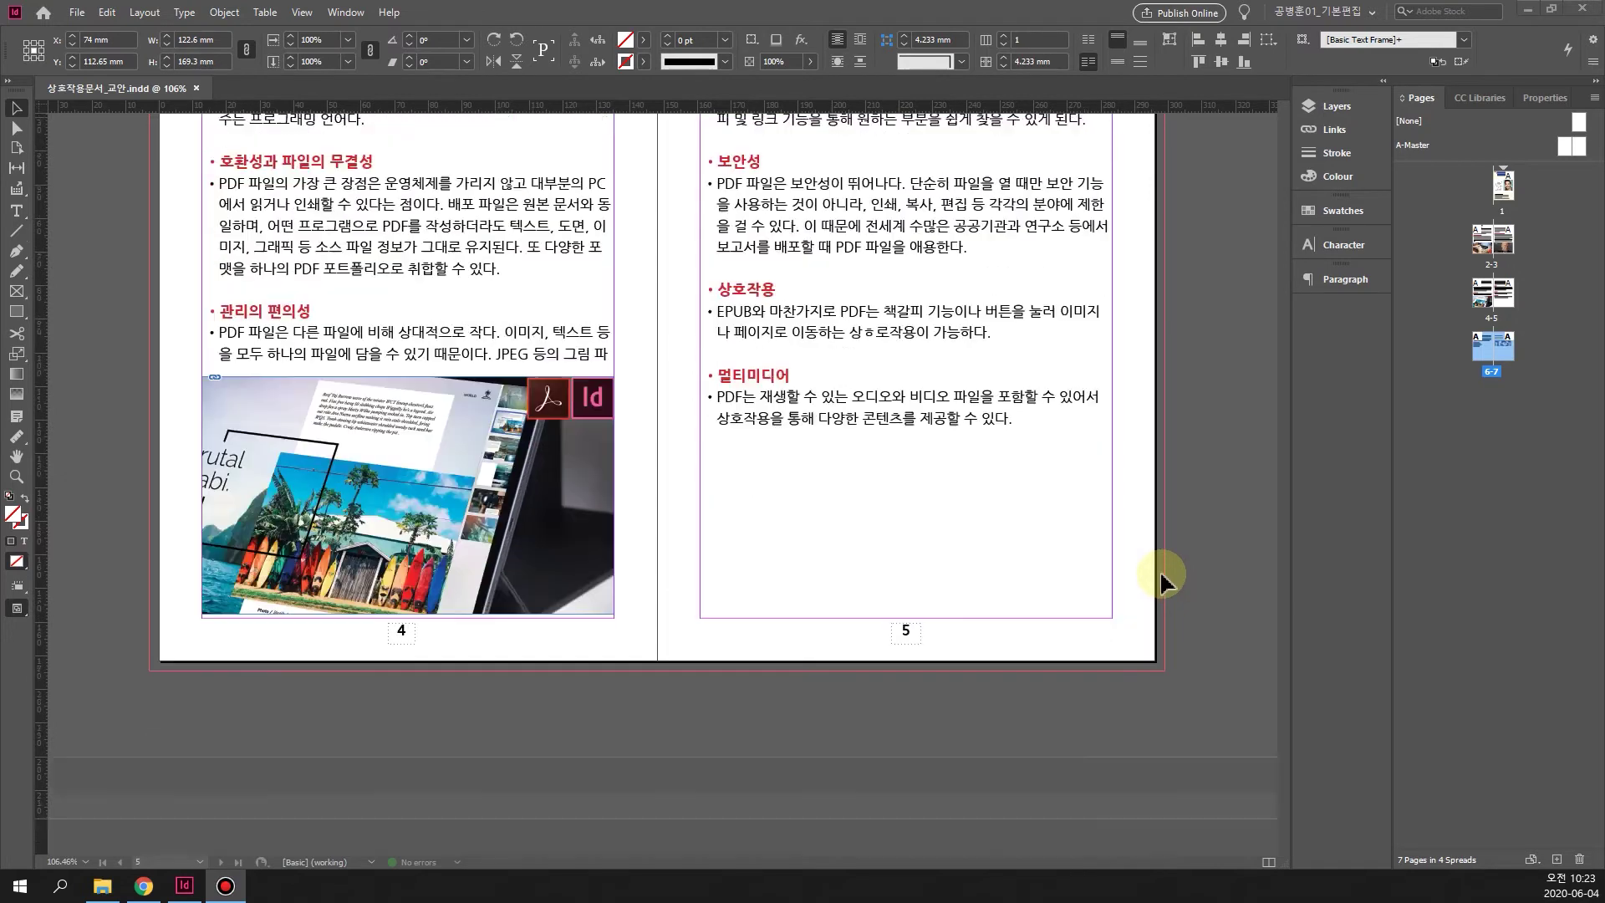
pyautogui.scroll(-3, 1144, 575)
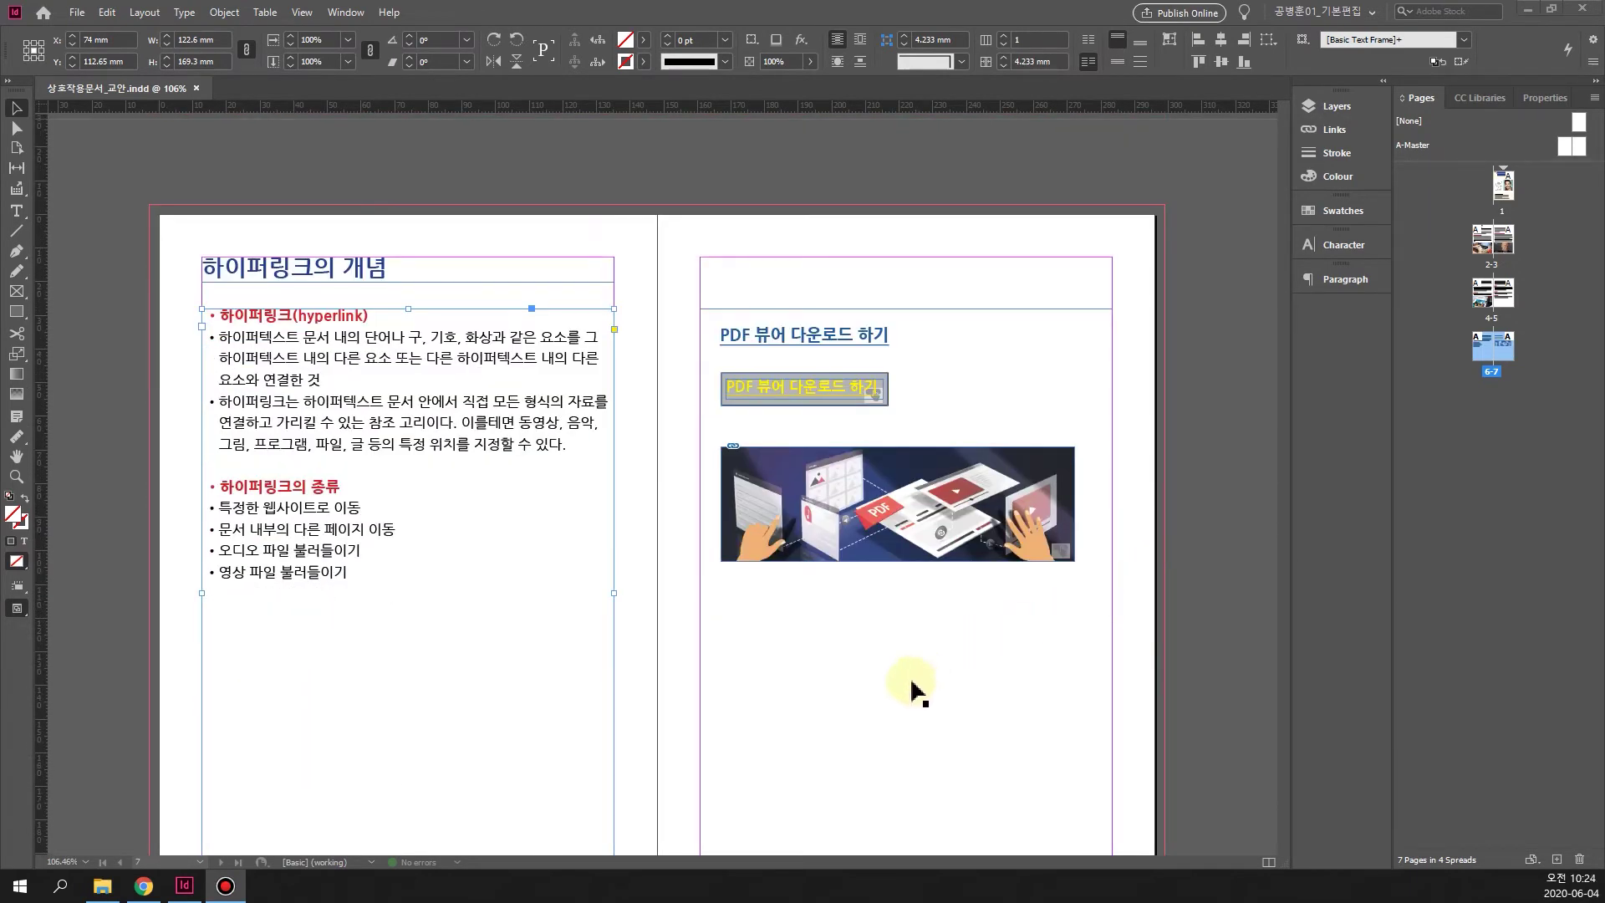
pyautogui.scroll(-1, 869, 681)
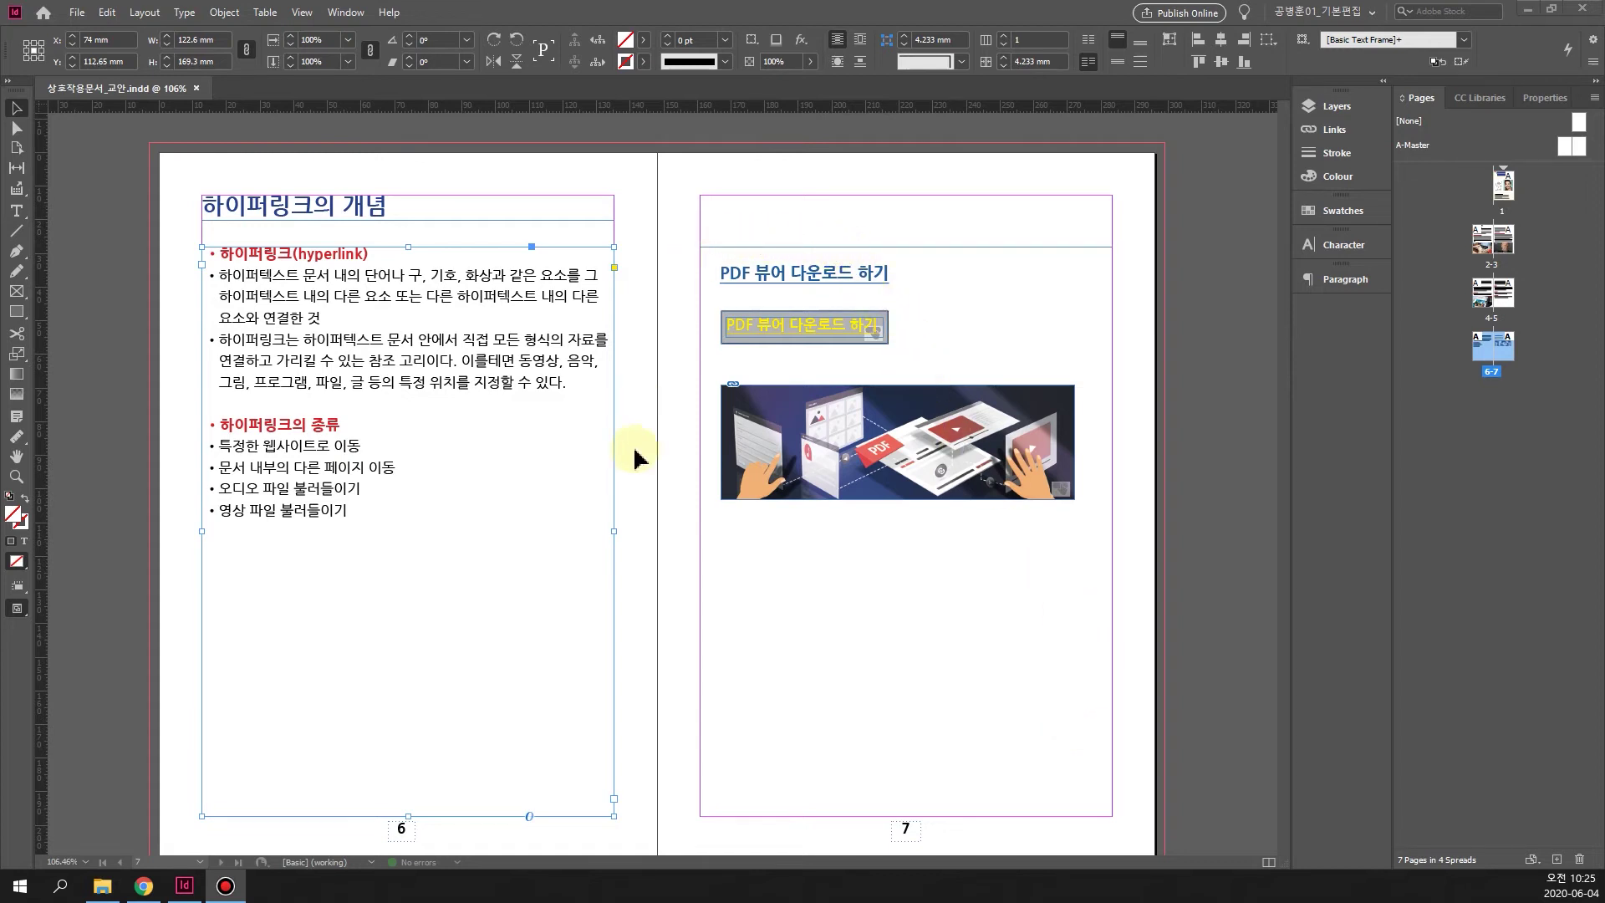
pyautogui.scroll(-2, 960, 638)
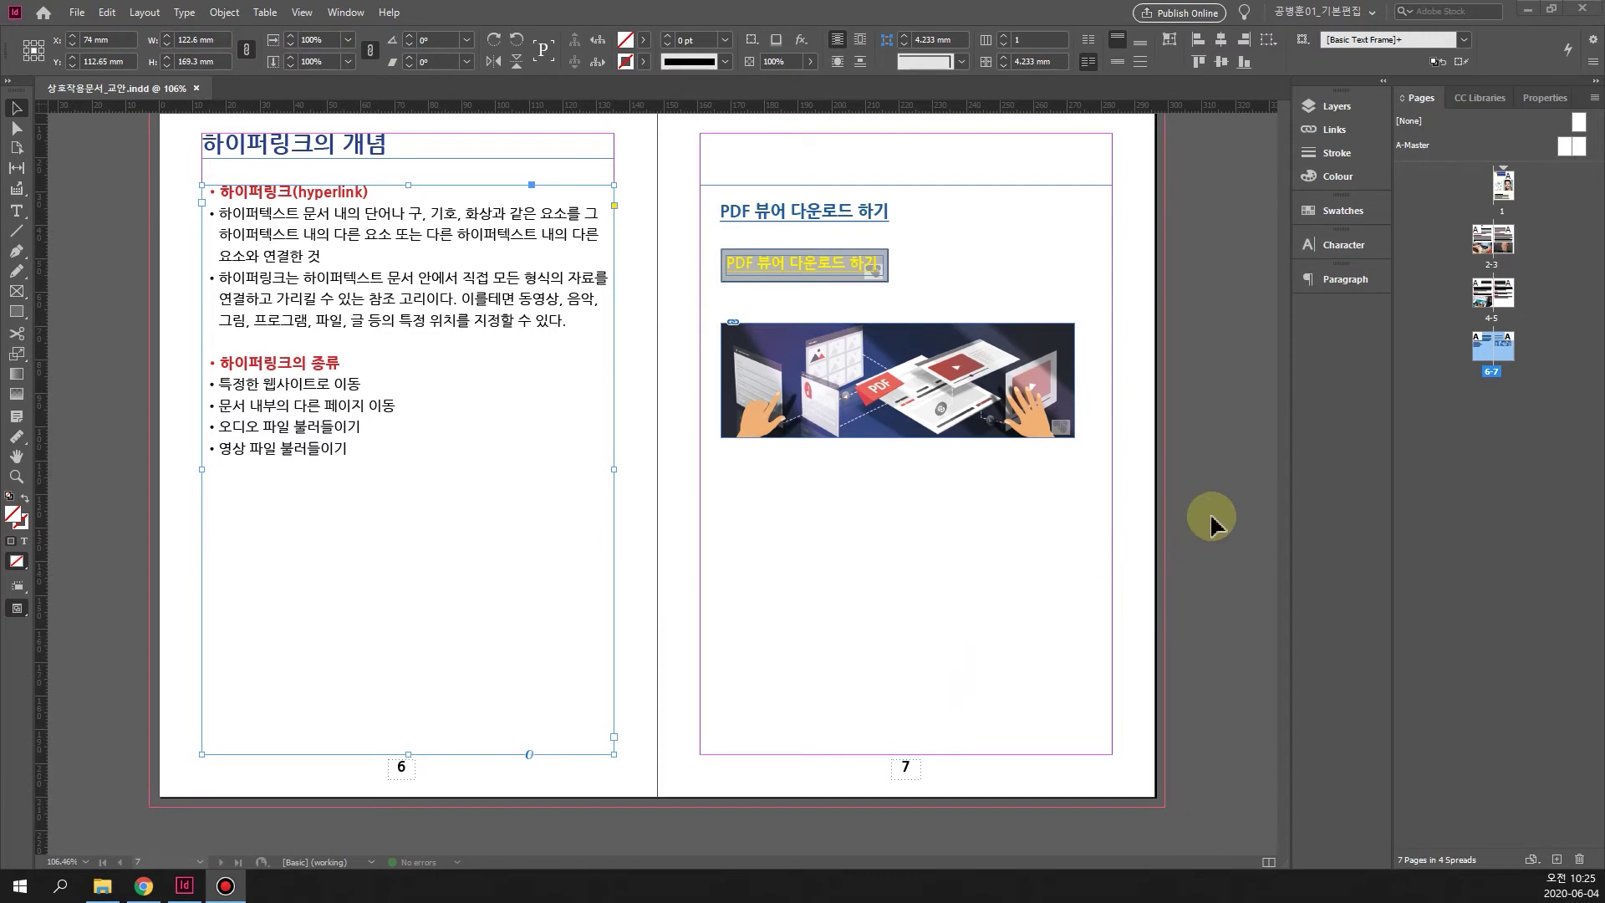
pyautogui.scroll(2, 1087, 552)
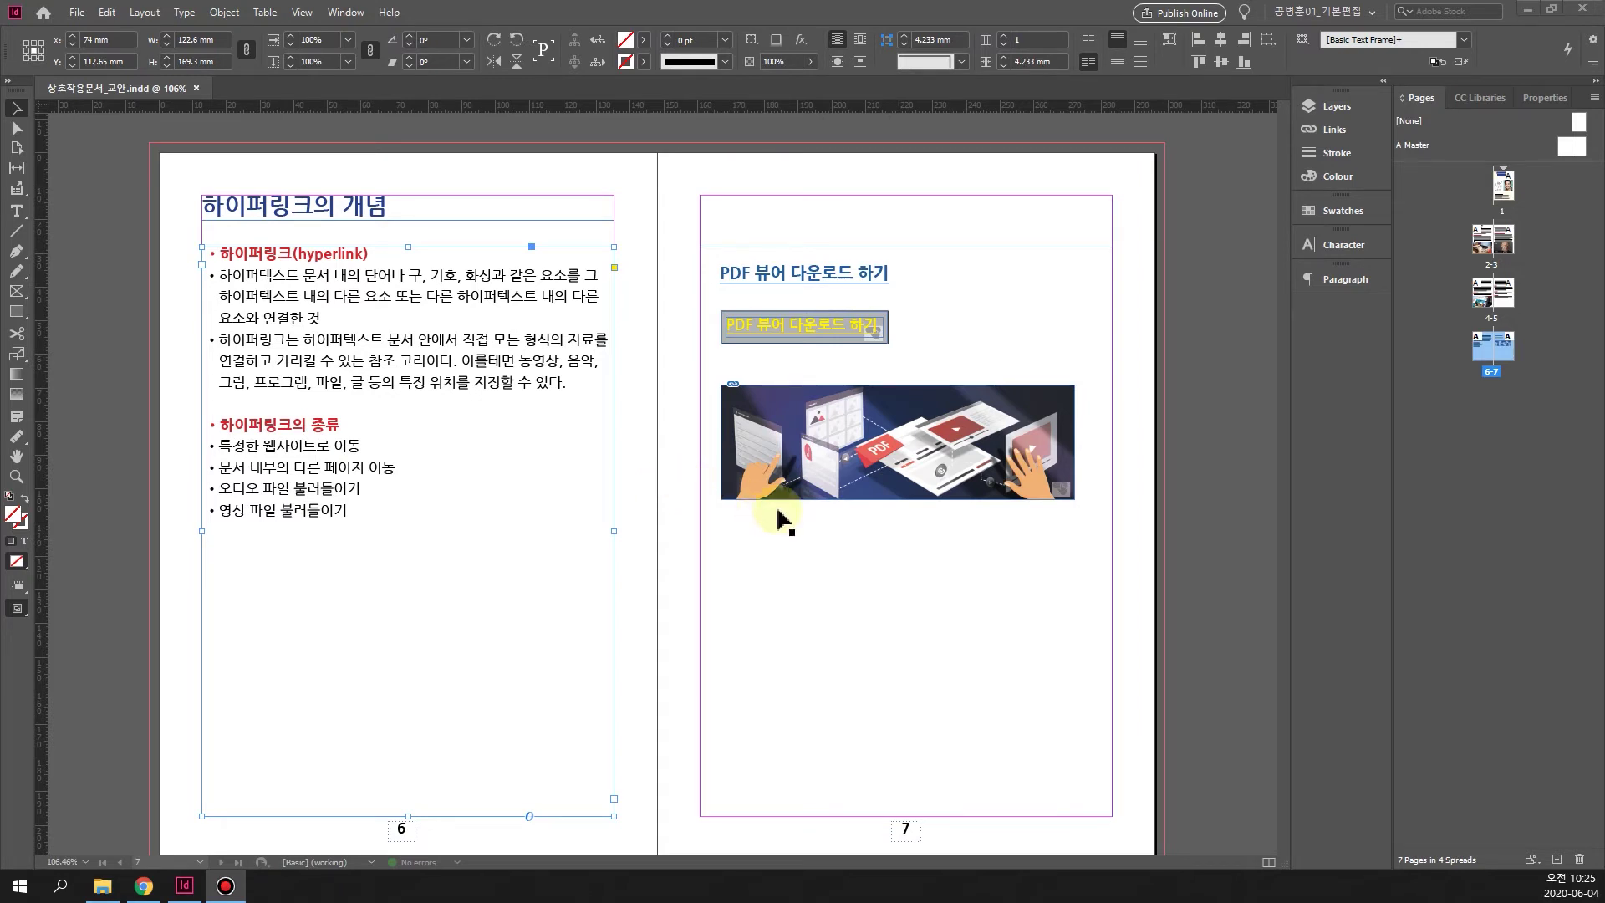
pyautogui.scroll(-2, 882, 482)
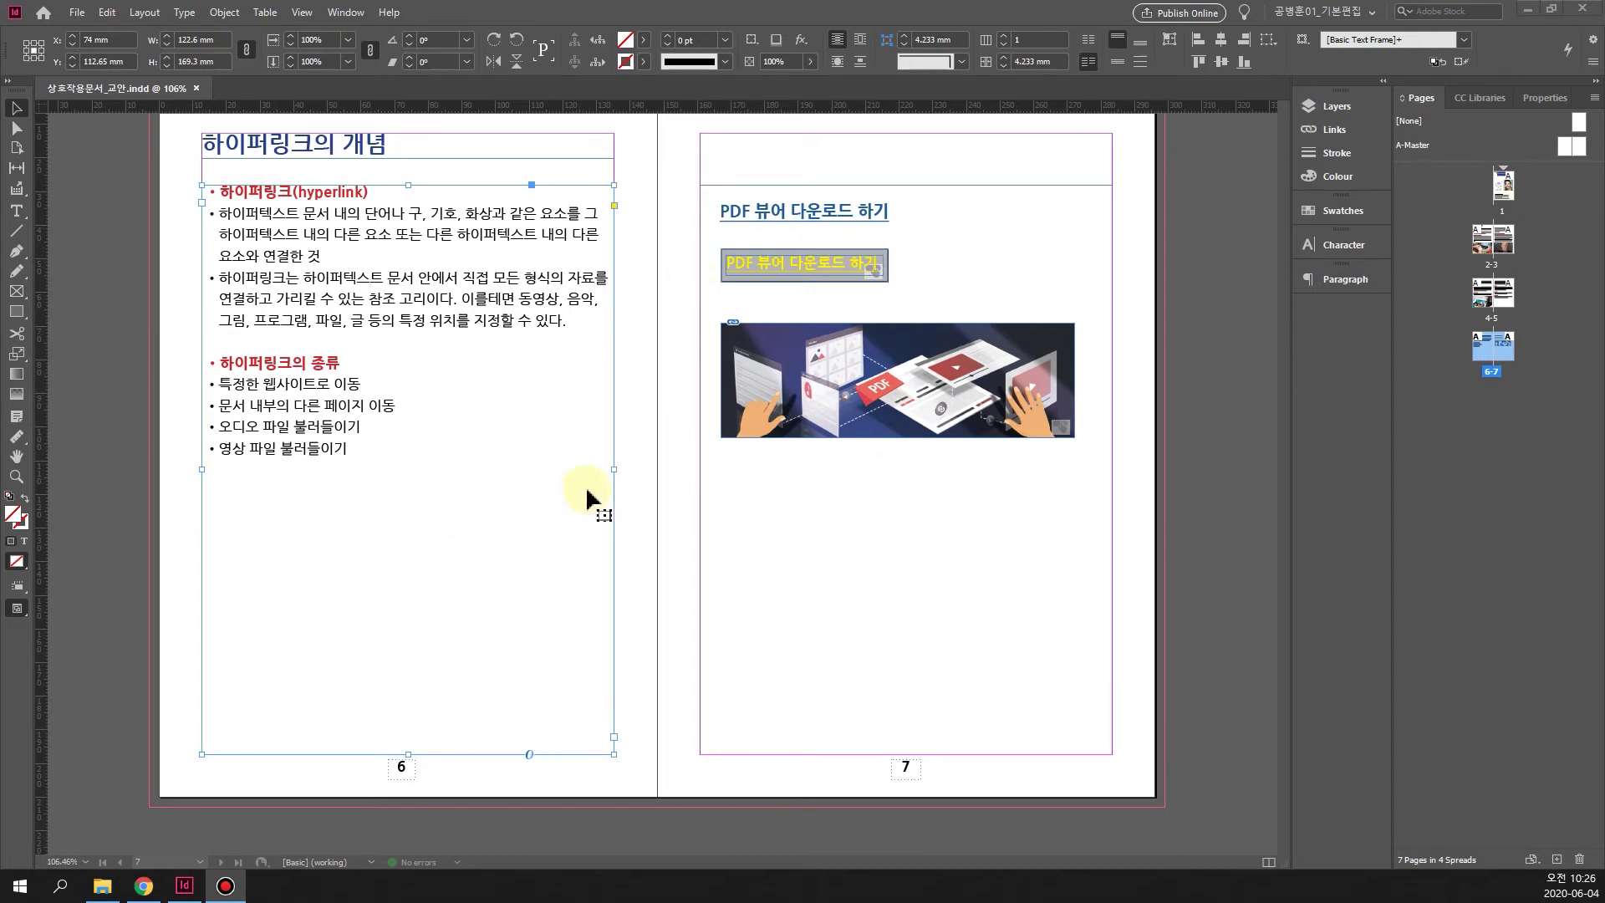
# Add the text line "PDF 뷰어 다운로드 하기" on page 7, just below the banner image.
pyautogui.click(17, 210)
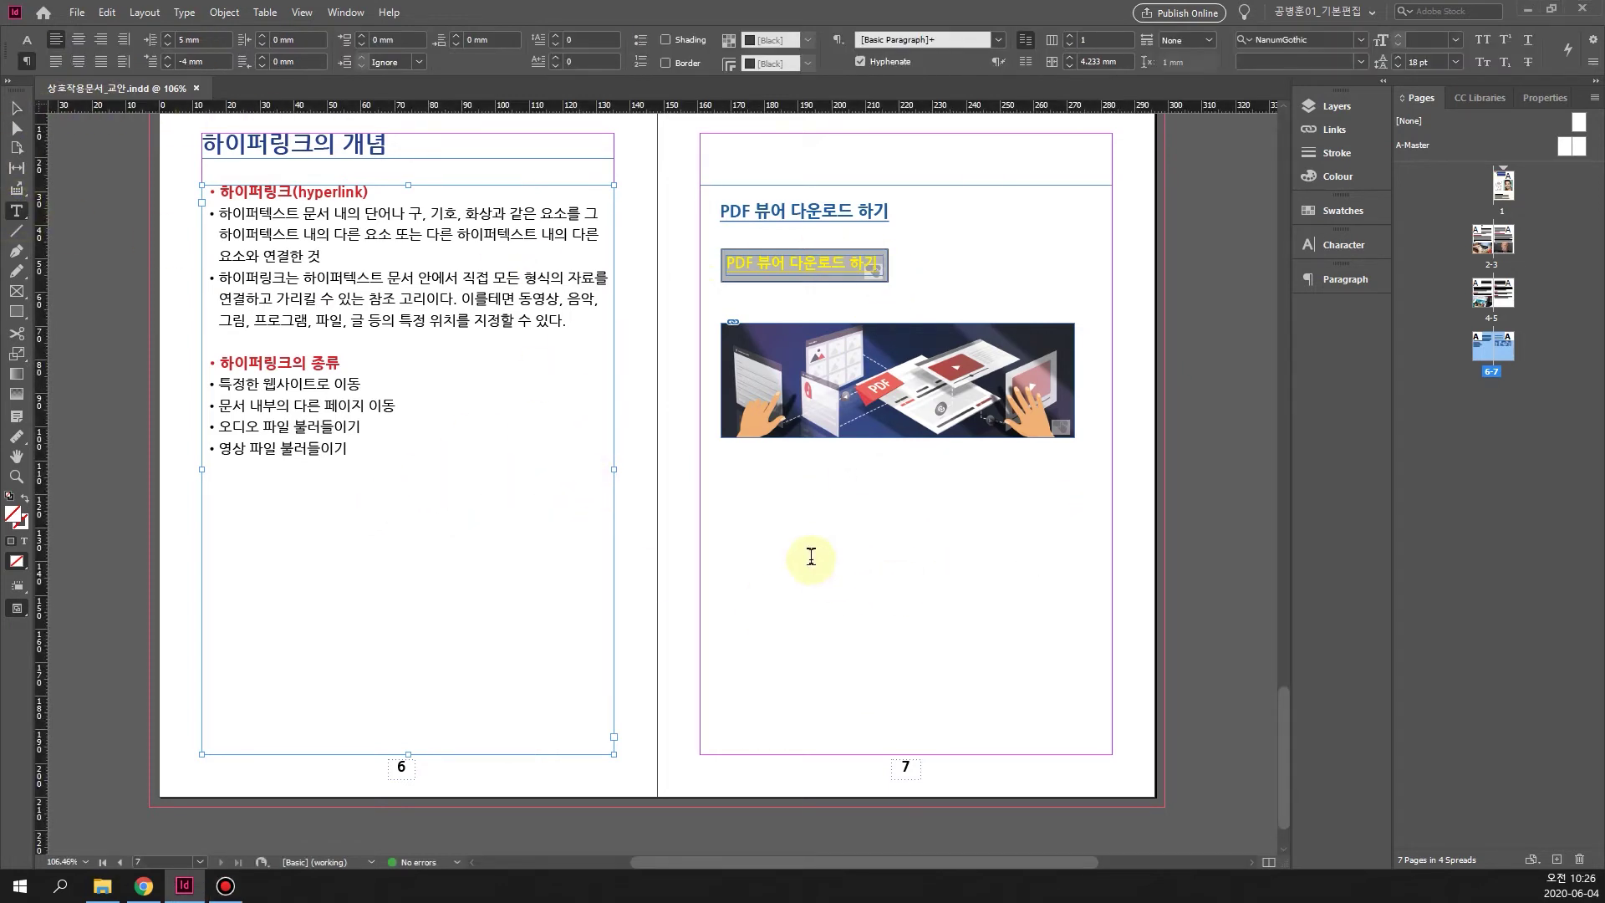
pyautogui.click(742, 512)
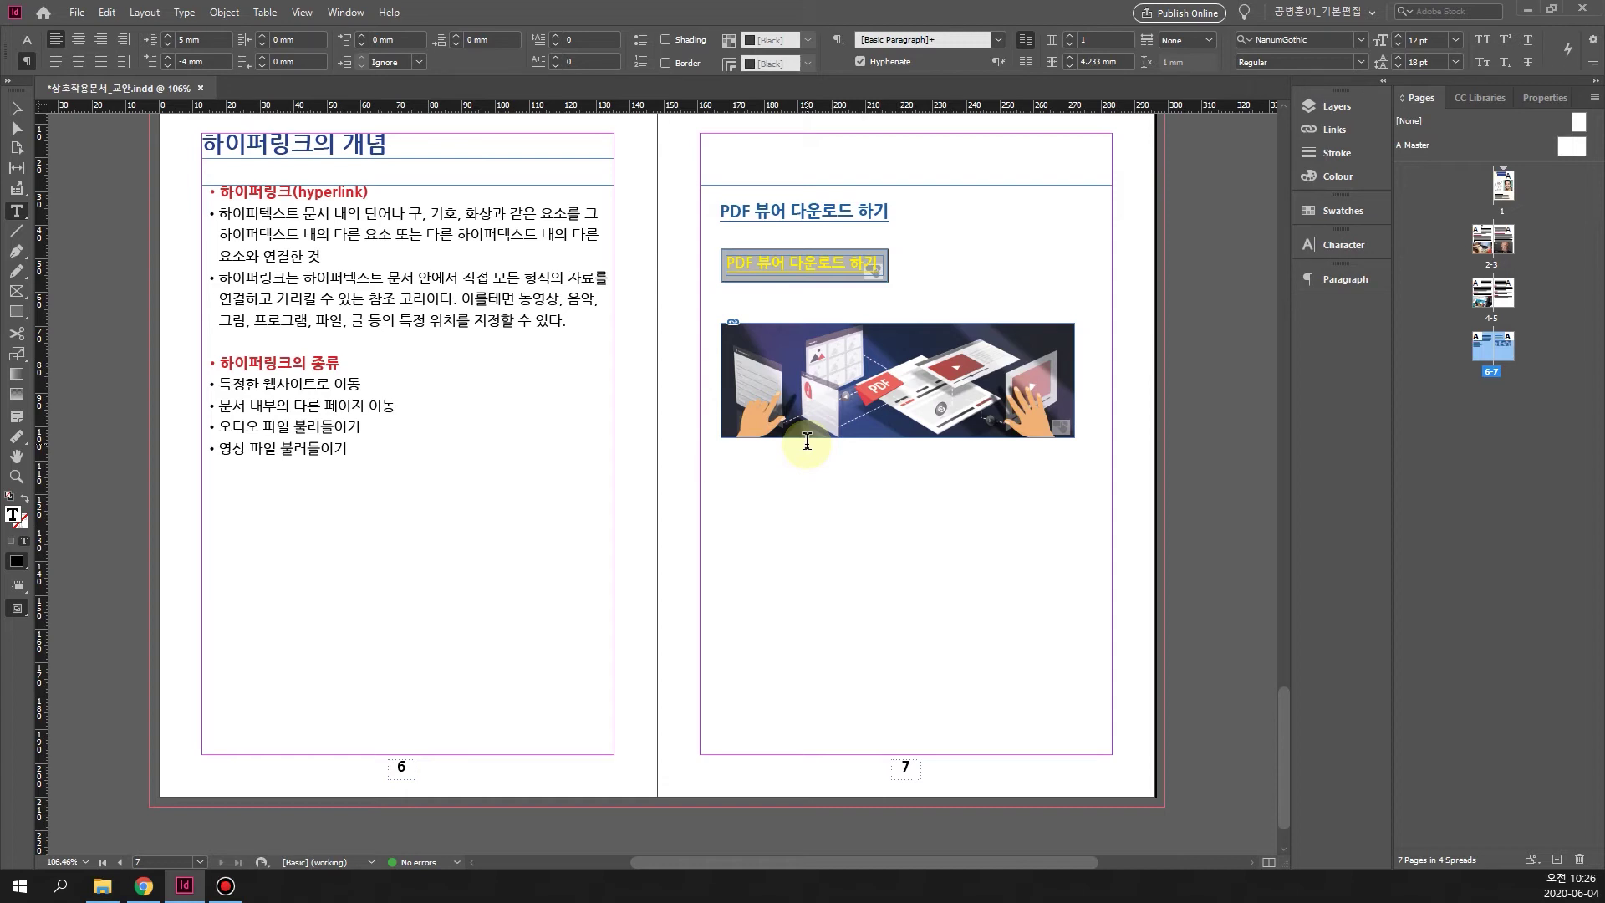
pyautogui.write('PDF q')
pyautogui.press('BackSpace')
pyautogui.write('뷰어 다운')
pyautogui.write('로드 해')
pyautogui.write('기')
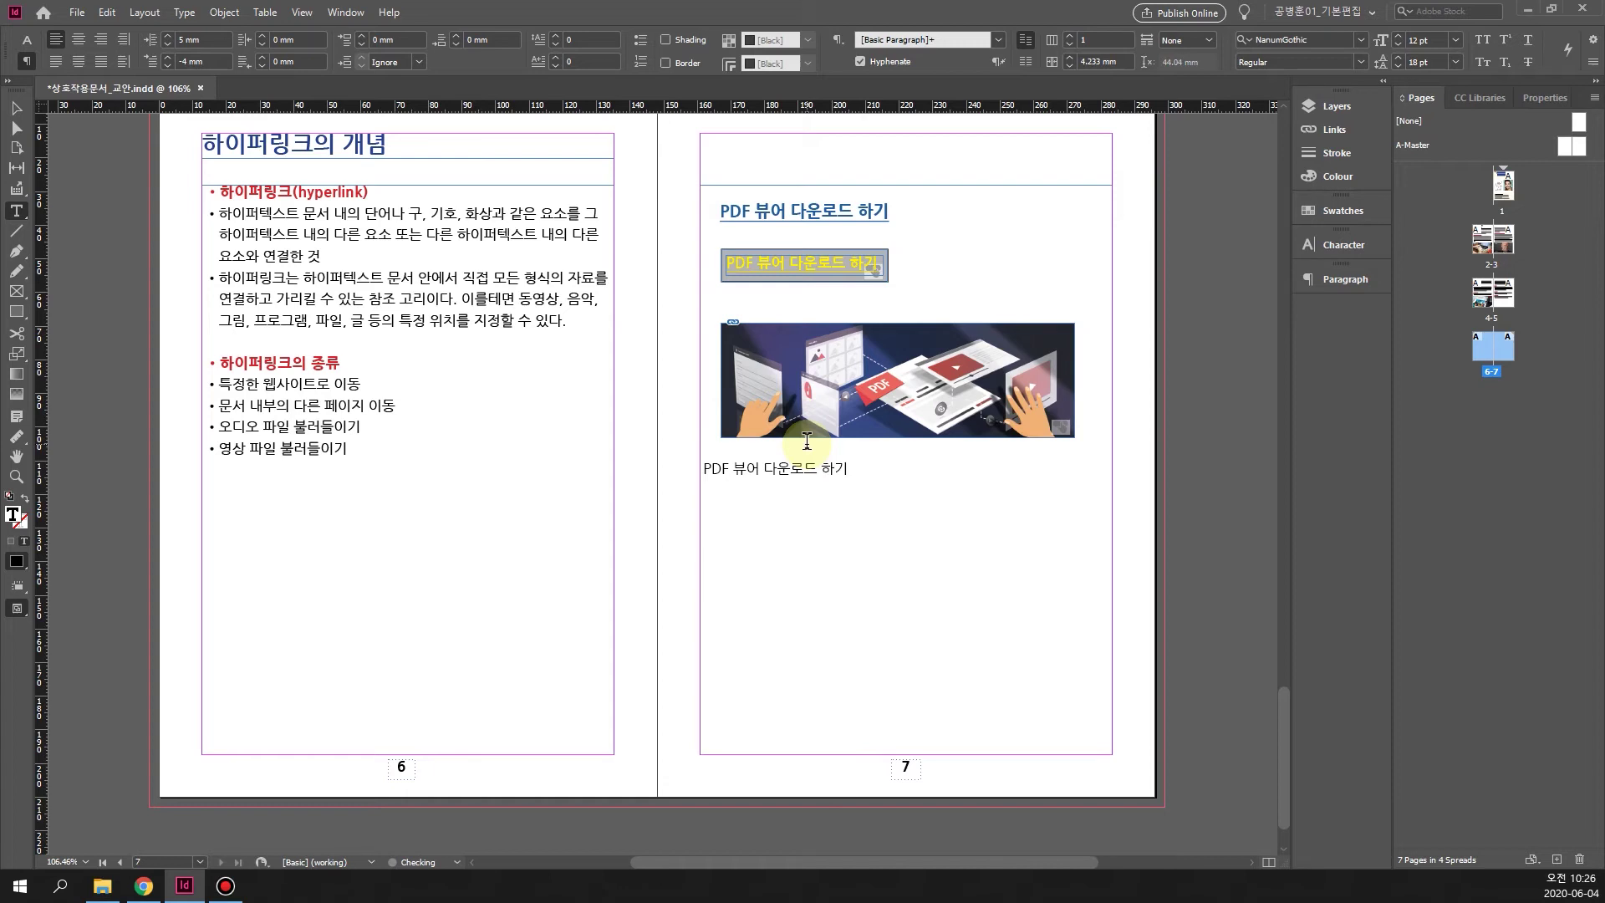
# Set the left indent of the new text line below the banner image to 10 mm.
pyautogui.hotkey('ctrl', 'a')
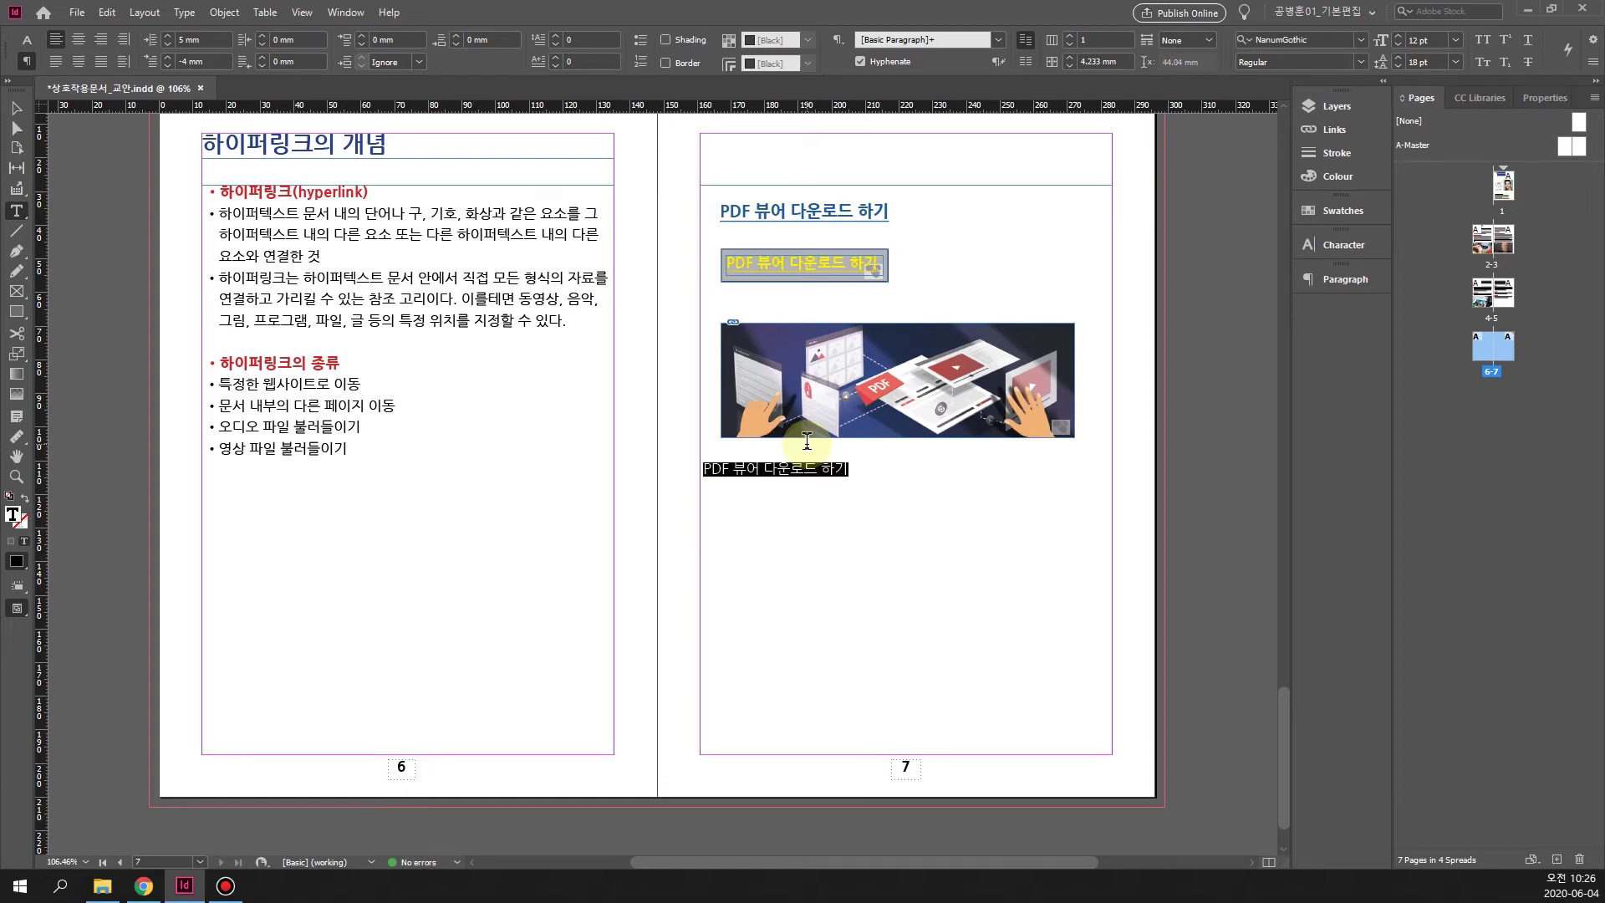
pyautogui.click(1331, 279)
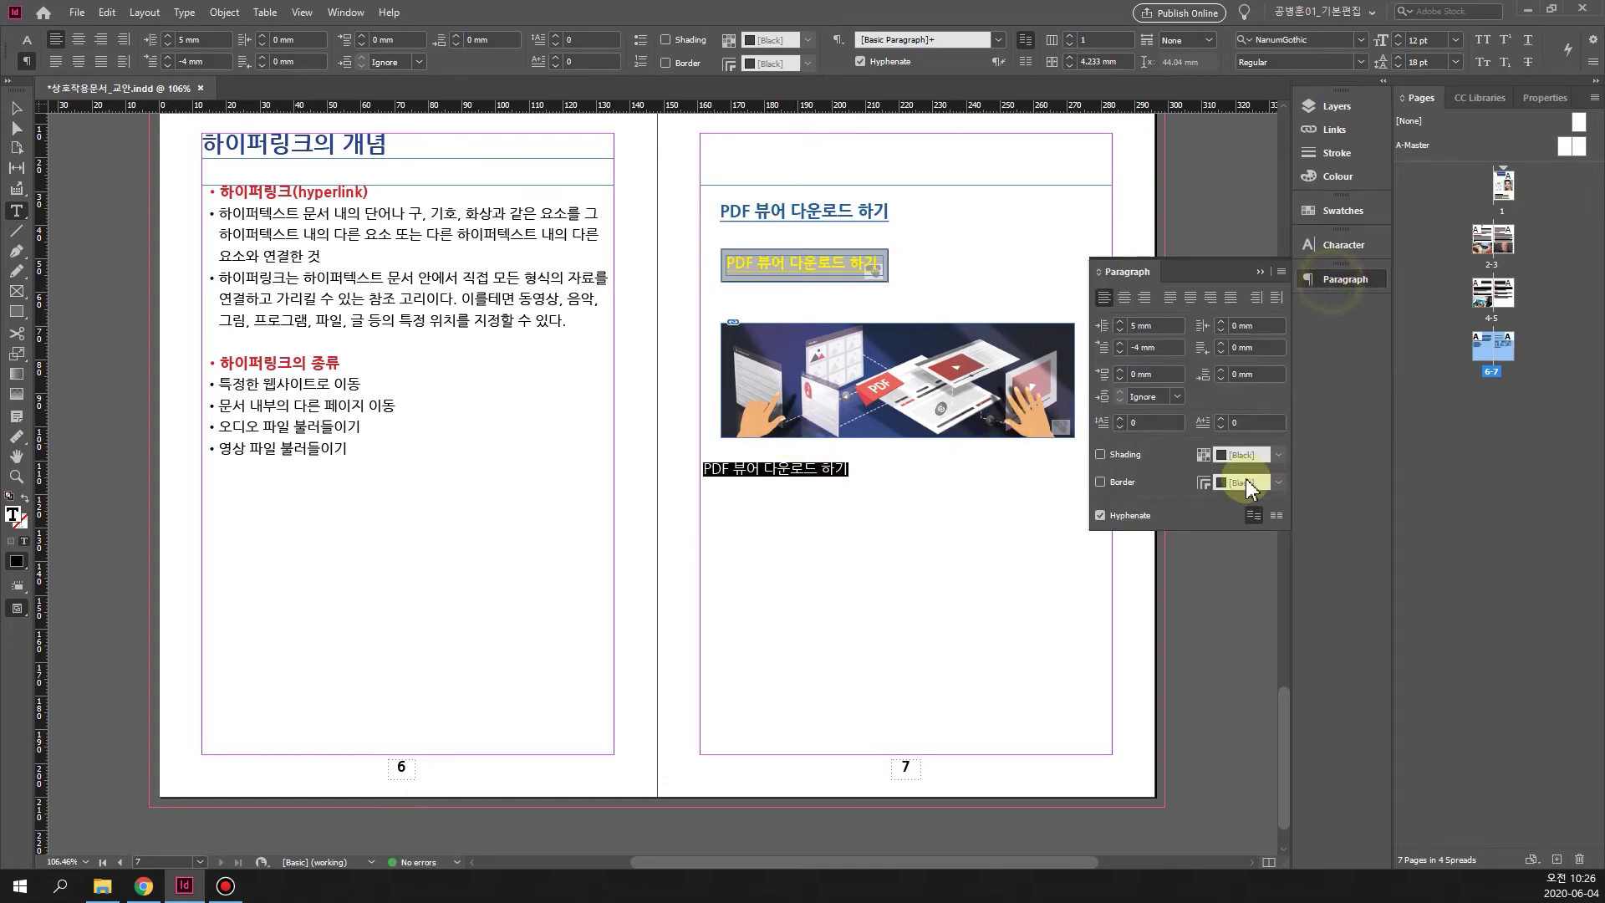
pyautogui.click(1121, 322)
pyautogui.click(1121, 322)
pyautogui.click(1121, 322)
pyautogui.click(1120, 322)
pyautogui.click(1121, 322)
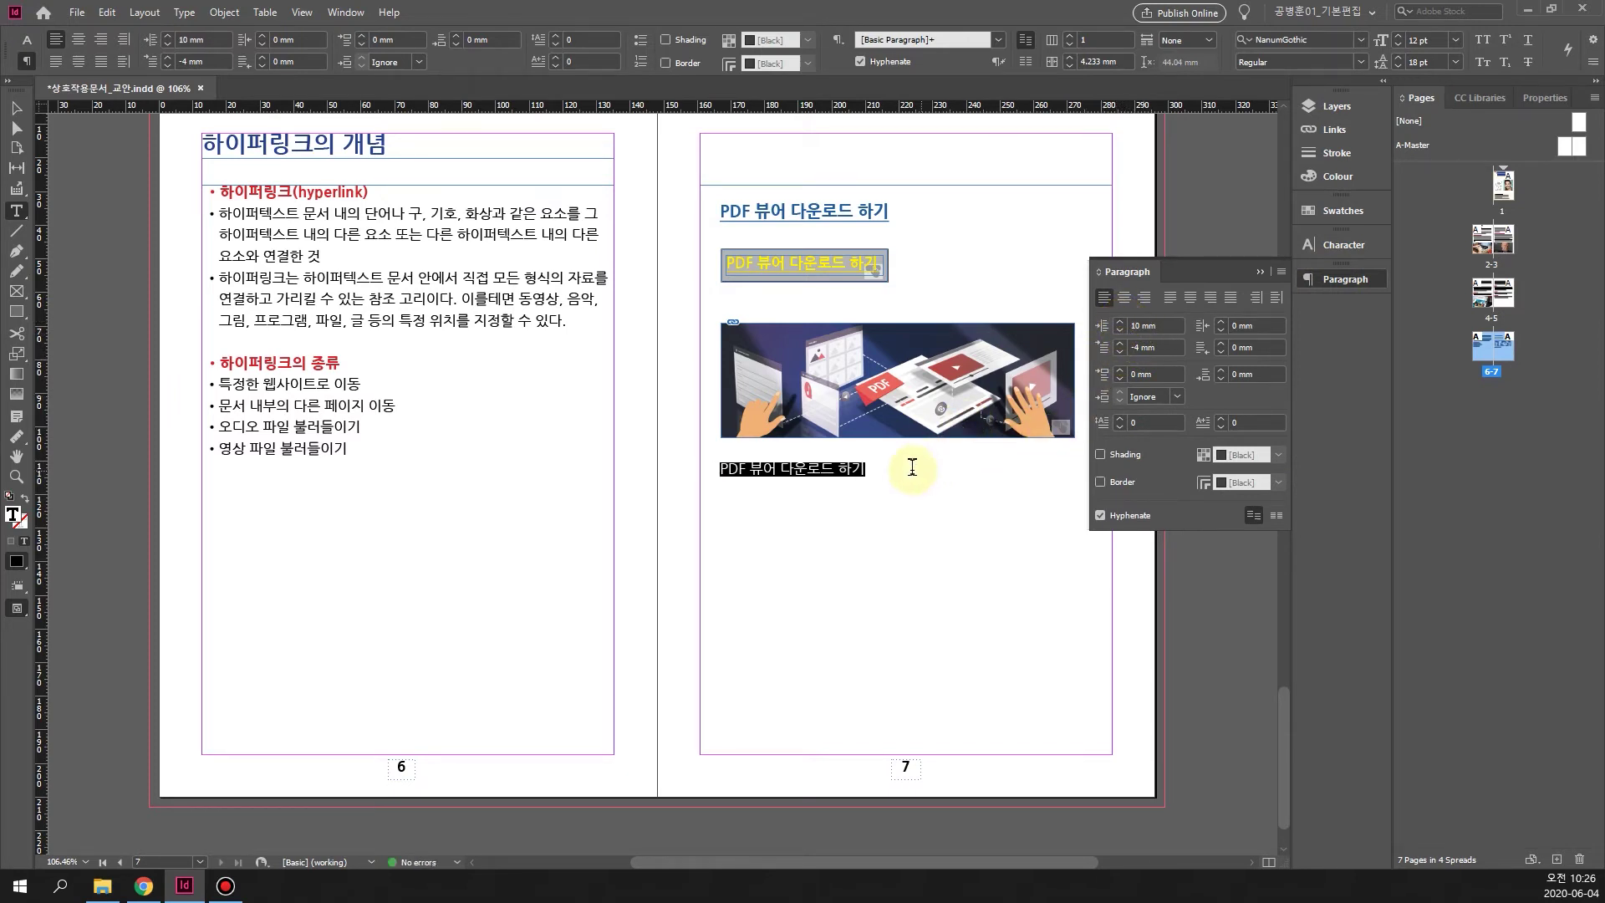
# Set the font style of the new "PDF 뷰어 다운로드 하기" line below the banner image to ExtraBold.
pyautogui.click(865, 497)
pyautogui.moveTo(712, 471); pyautogui.dragTo(899, 468)
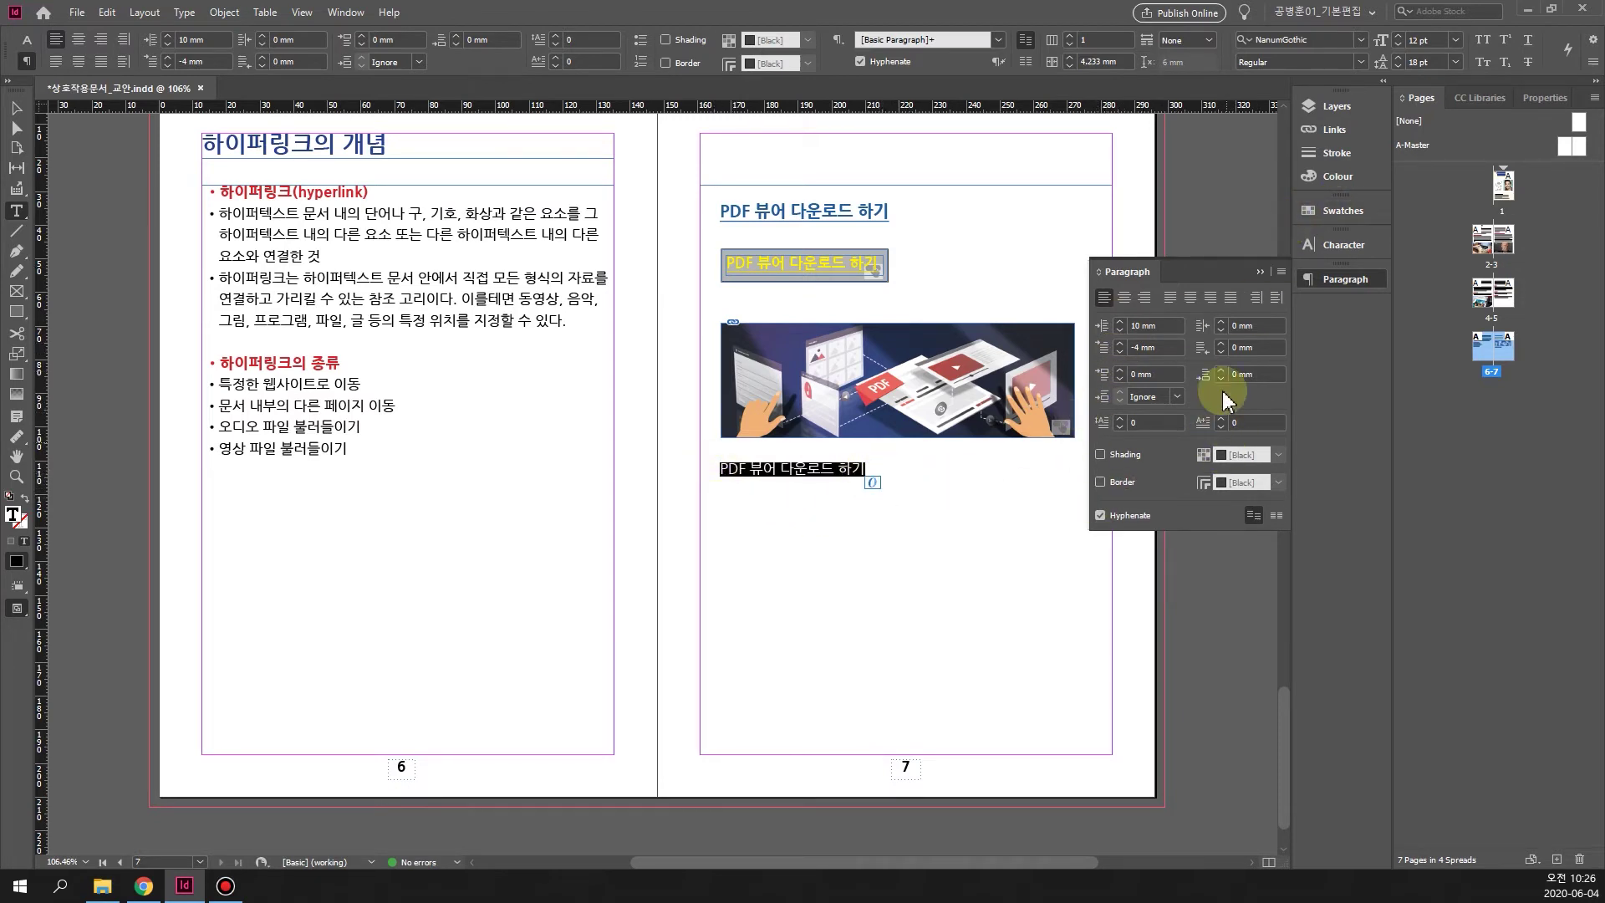
pyautogui.click(1344, 245)
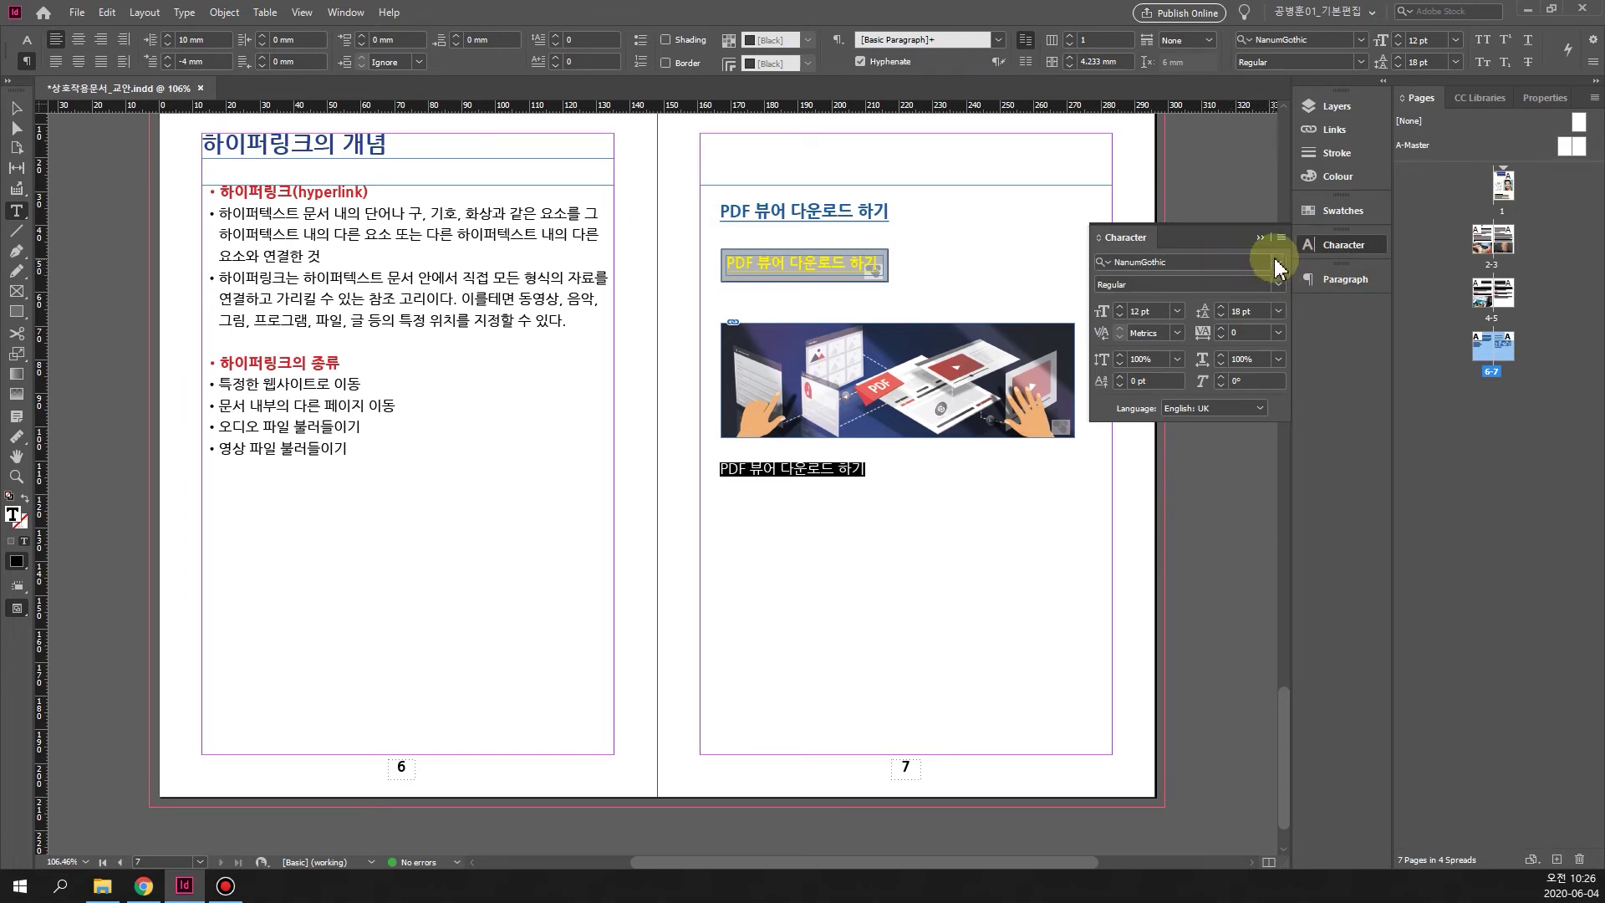
pyautogui.click(1276, 283)
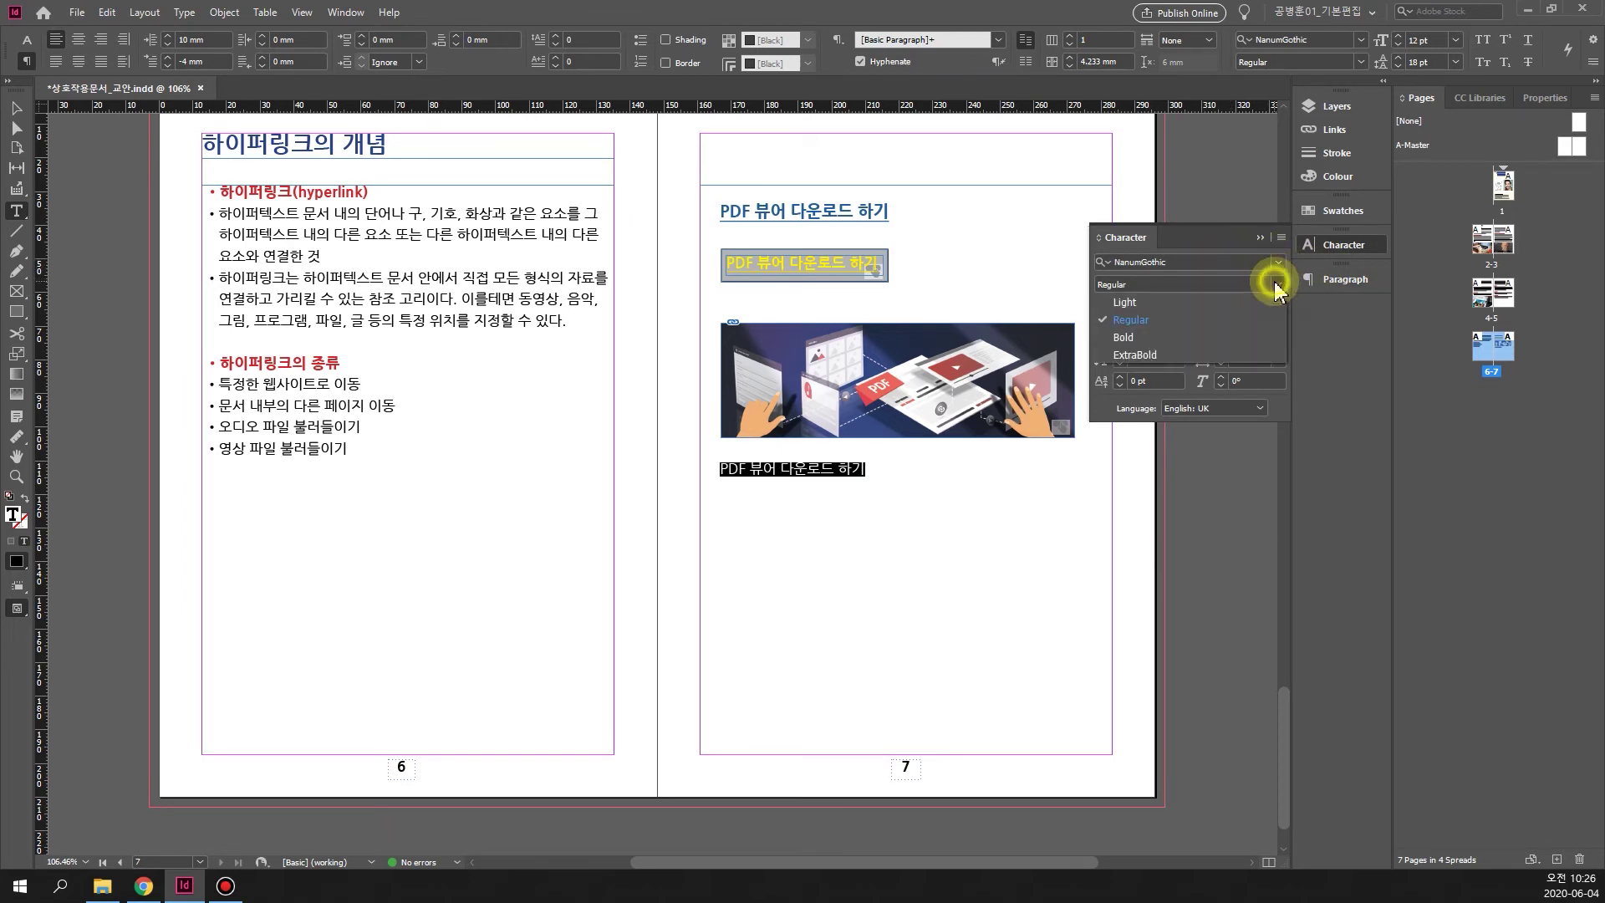
pyautogui.click(1133, 355)
pyautogui.click(724, 468)
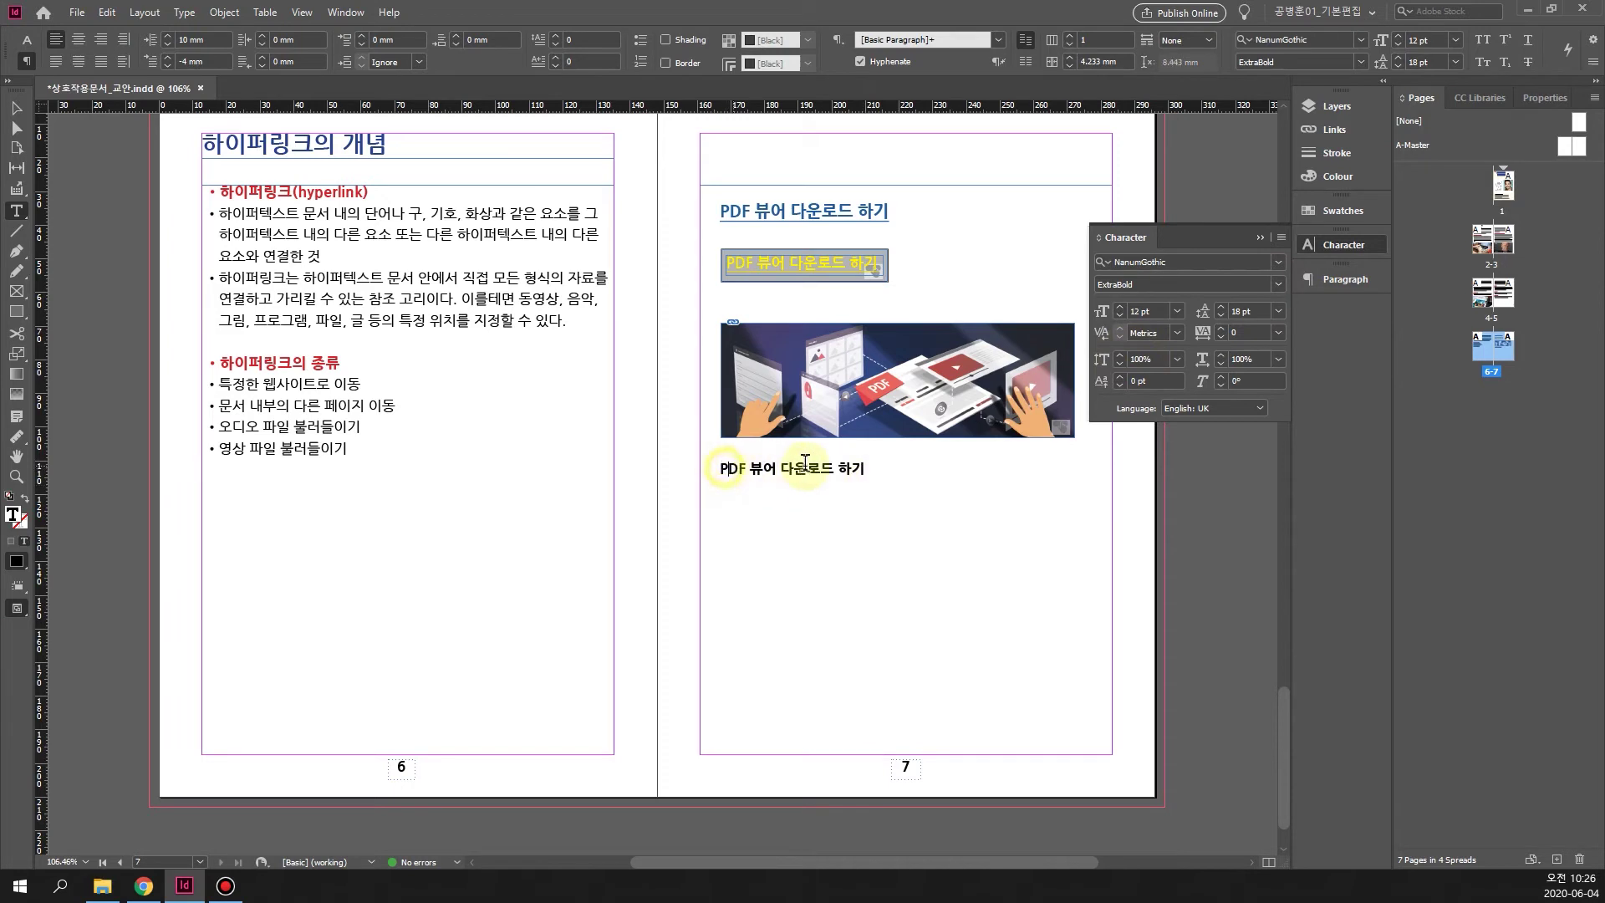
pyautogui.moveTo(785, 460); pyautogui.dragTo(865, 458)
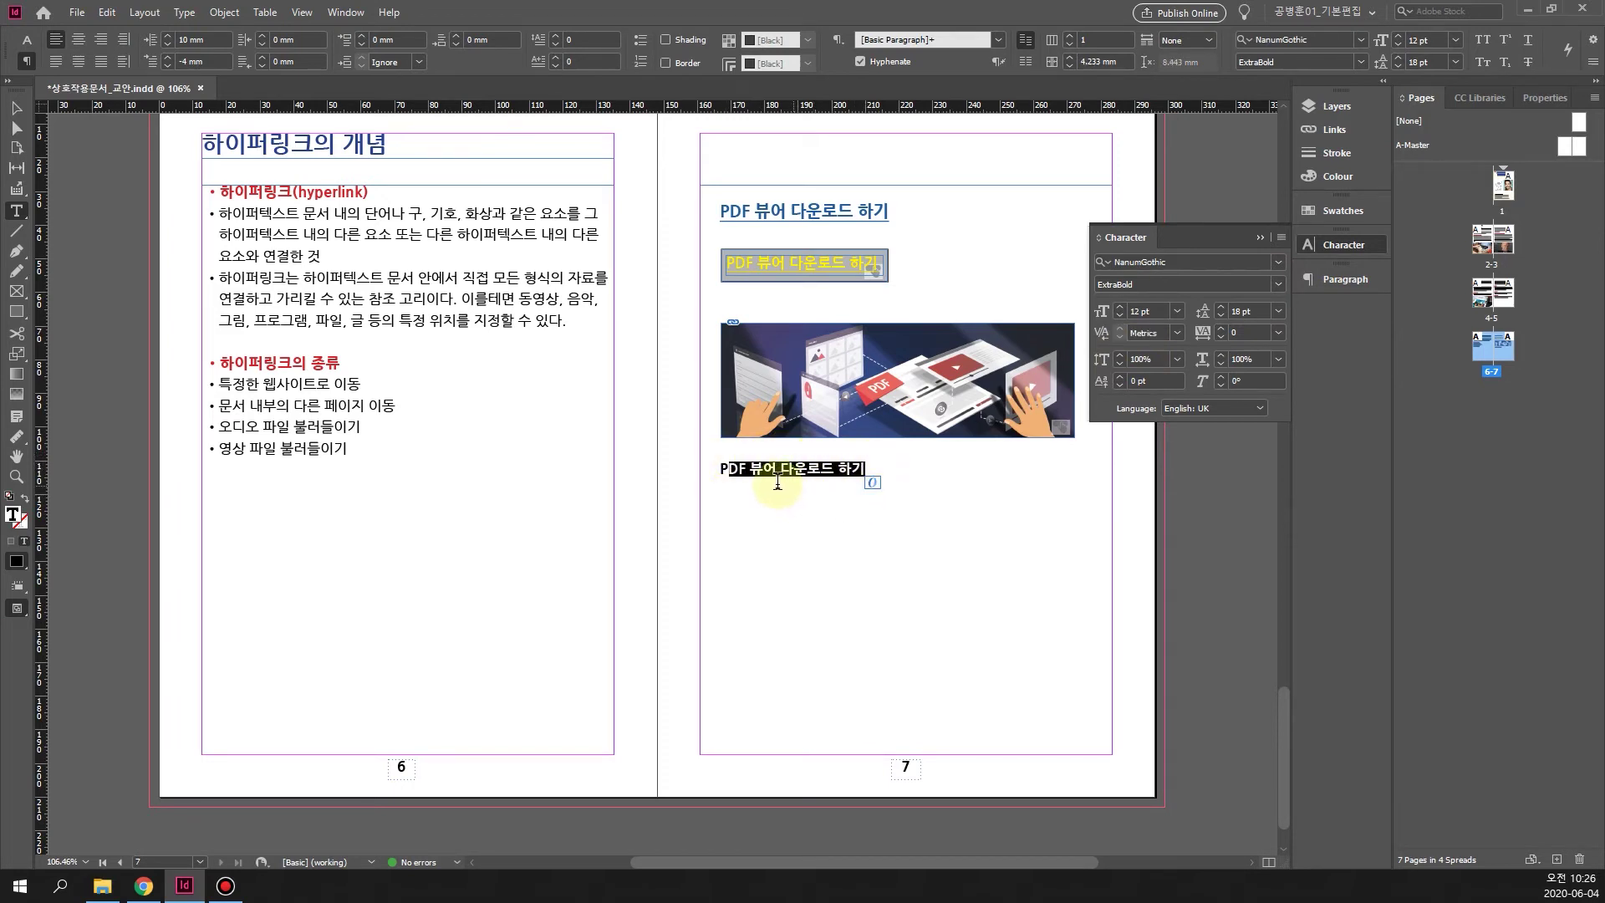
pyautogui.click(709, 467)
pyautogui.moveTo(720, 468); pyautogui.dragTo(866, 468)
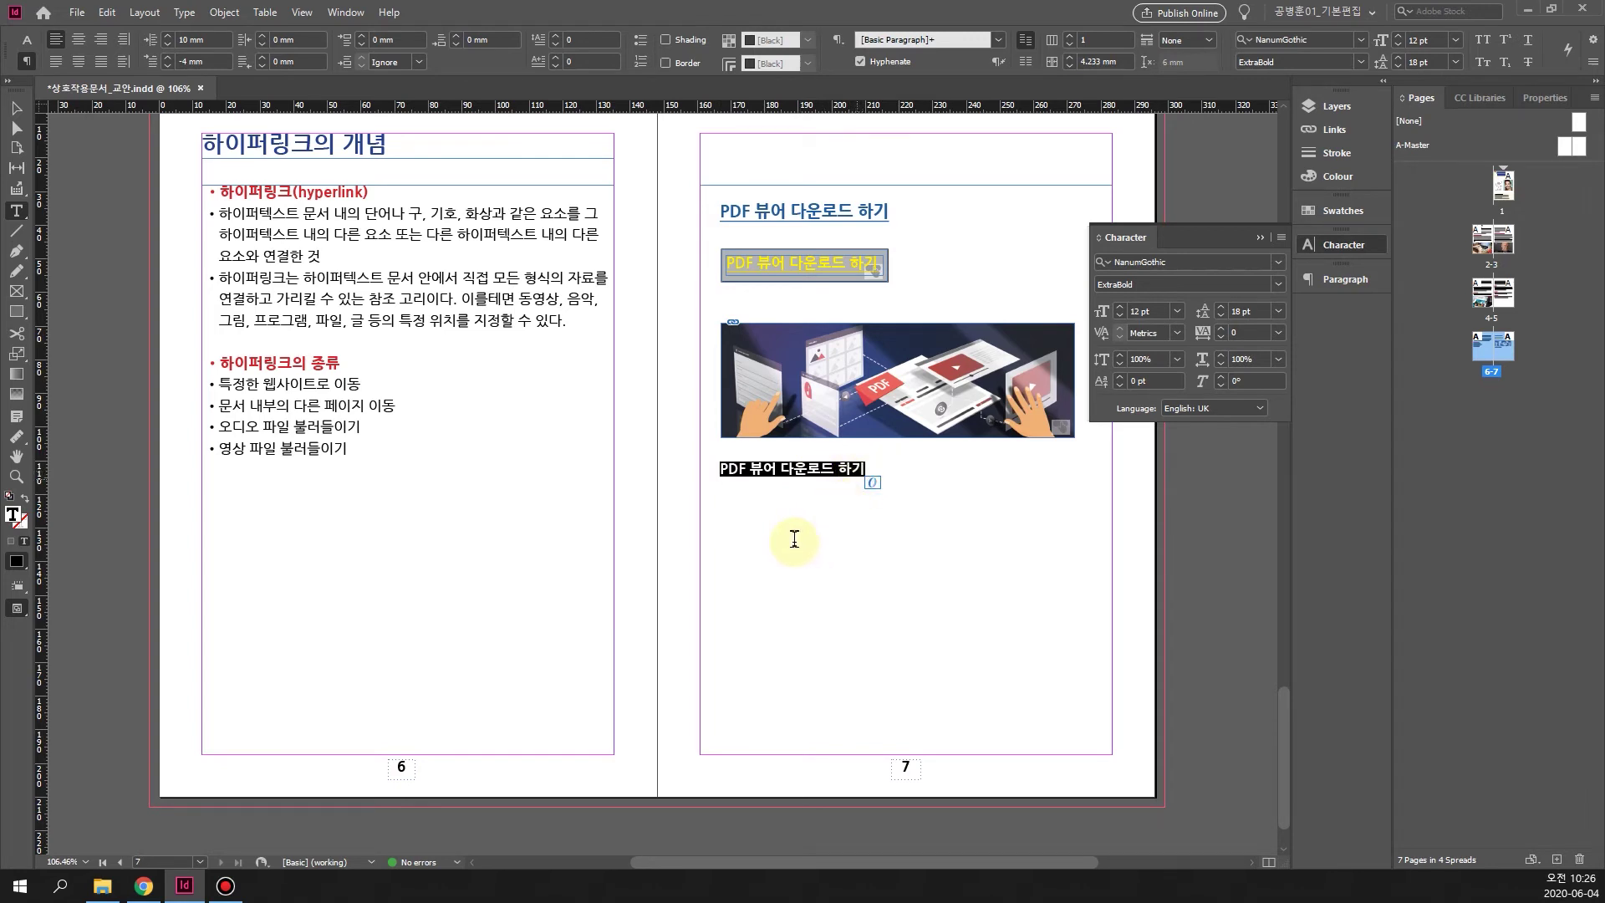
pyautogui.click(1259, 239)
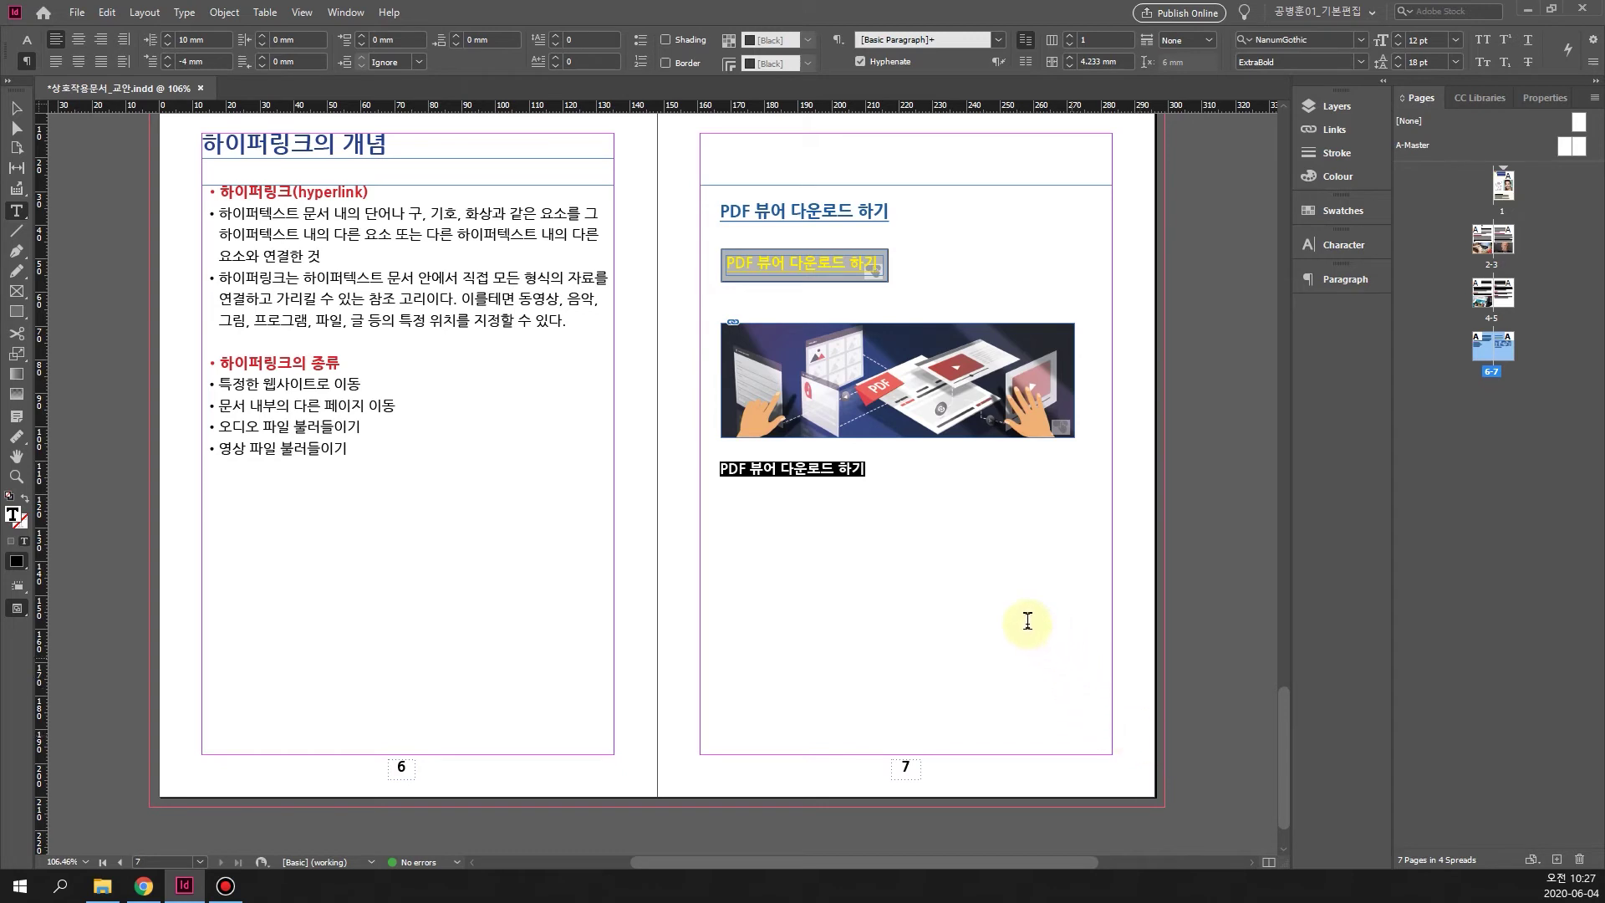
# Start a new hyperlink on the "PDF 뷰어 다운로드 하기" line below the banner image, linking to a URL.
pyautogui.moveTo(719, 466); pyautogui.dragTo(868, 468)
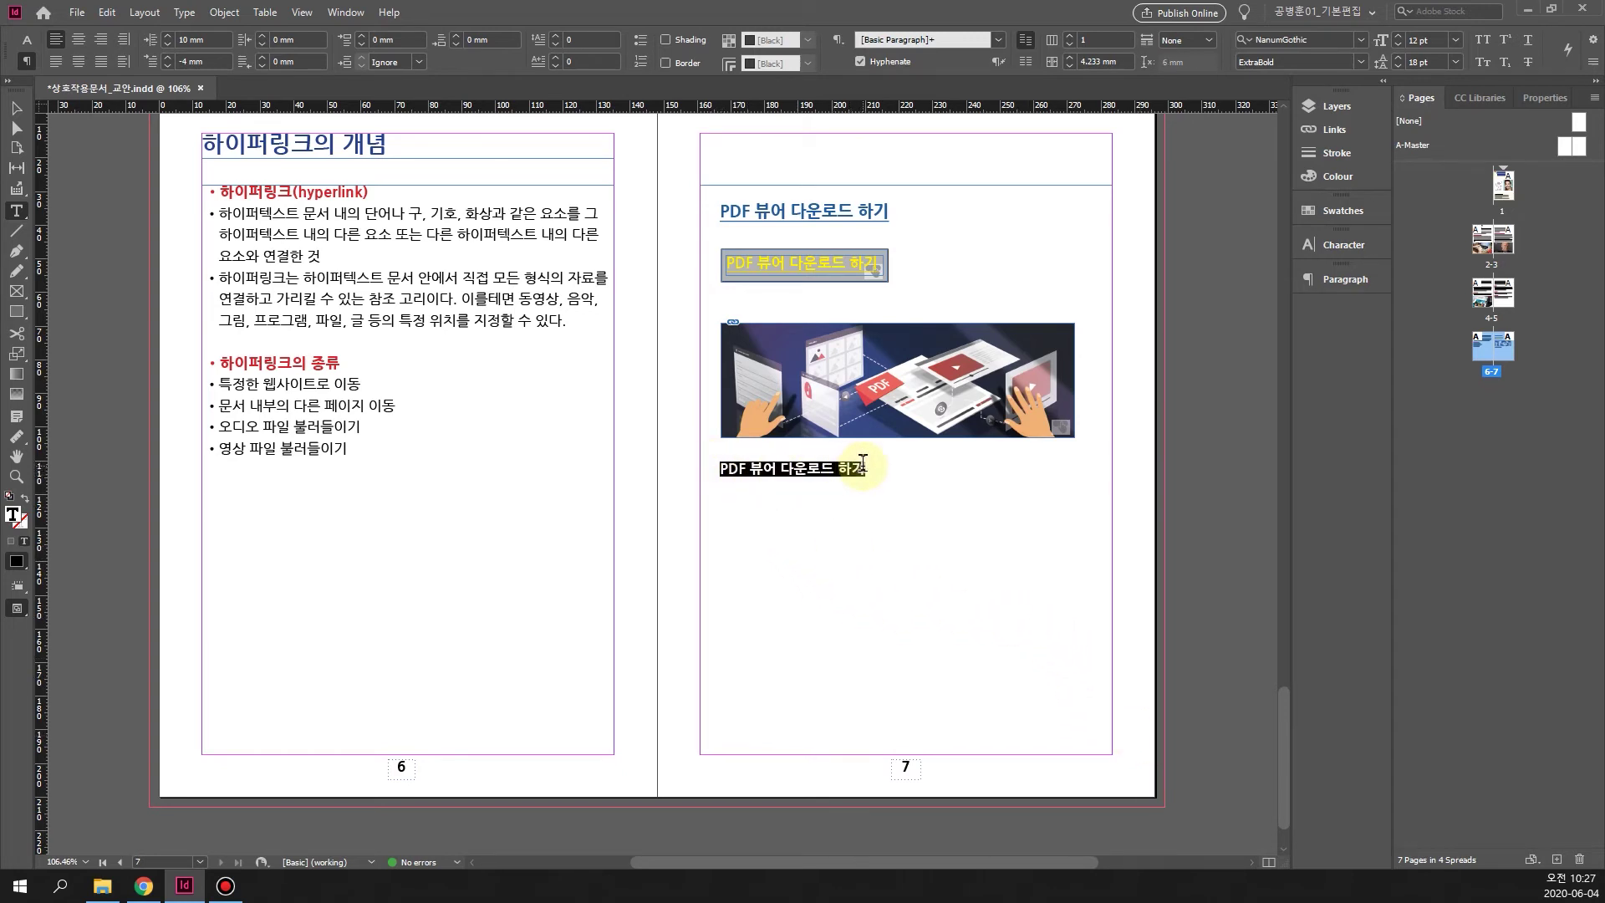
pyautogui.rightClick(799, 477)
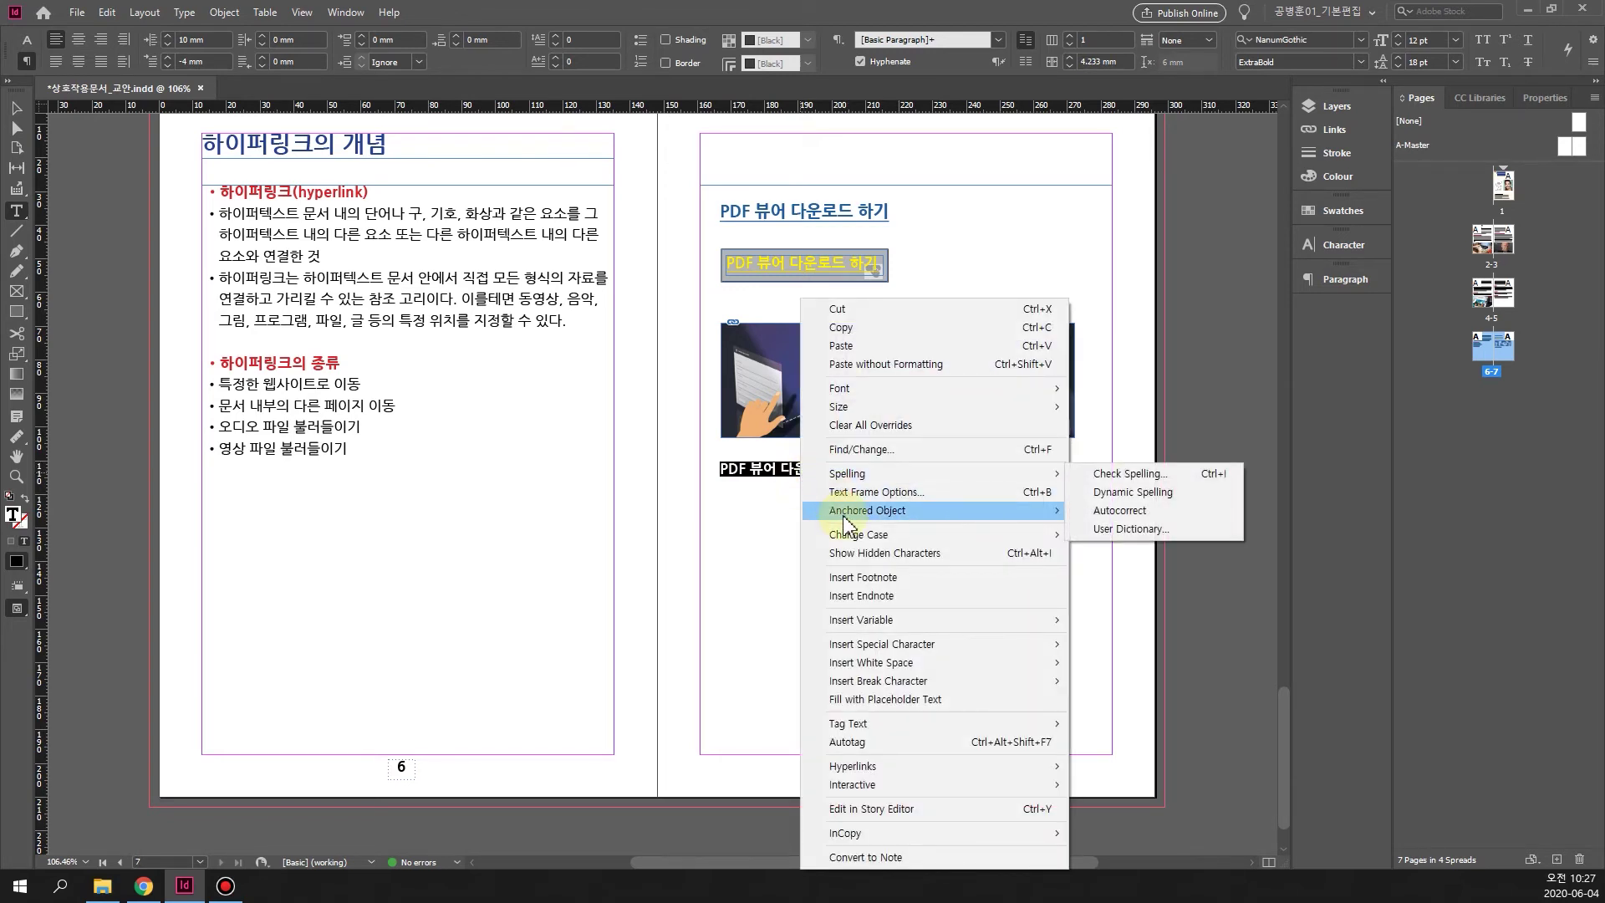
pyautogui.moveTo(844, 509)
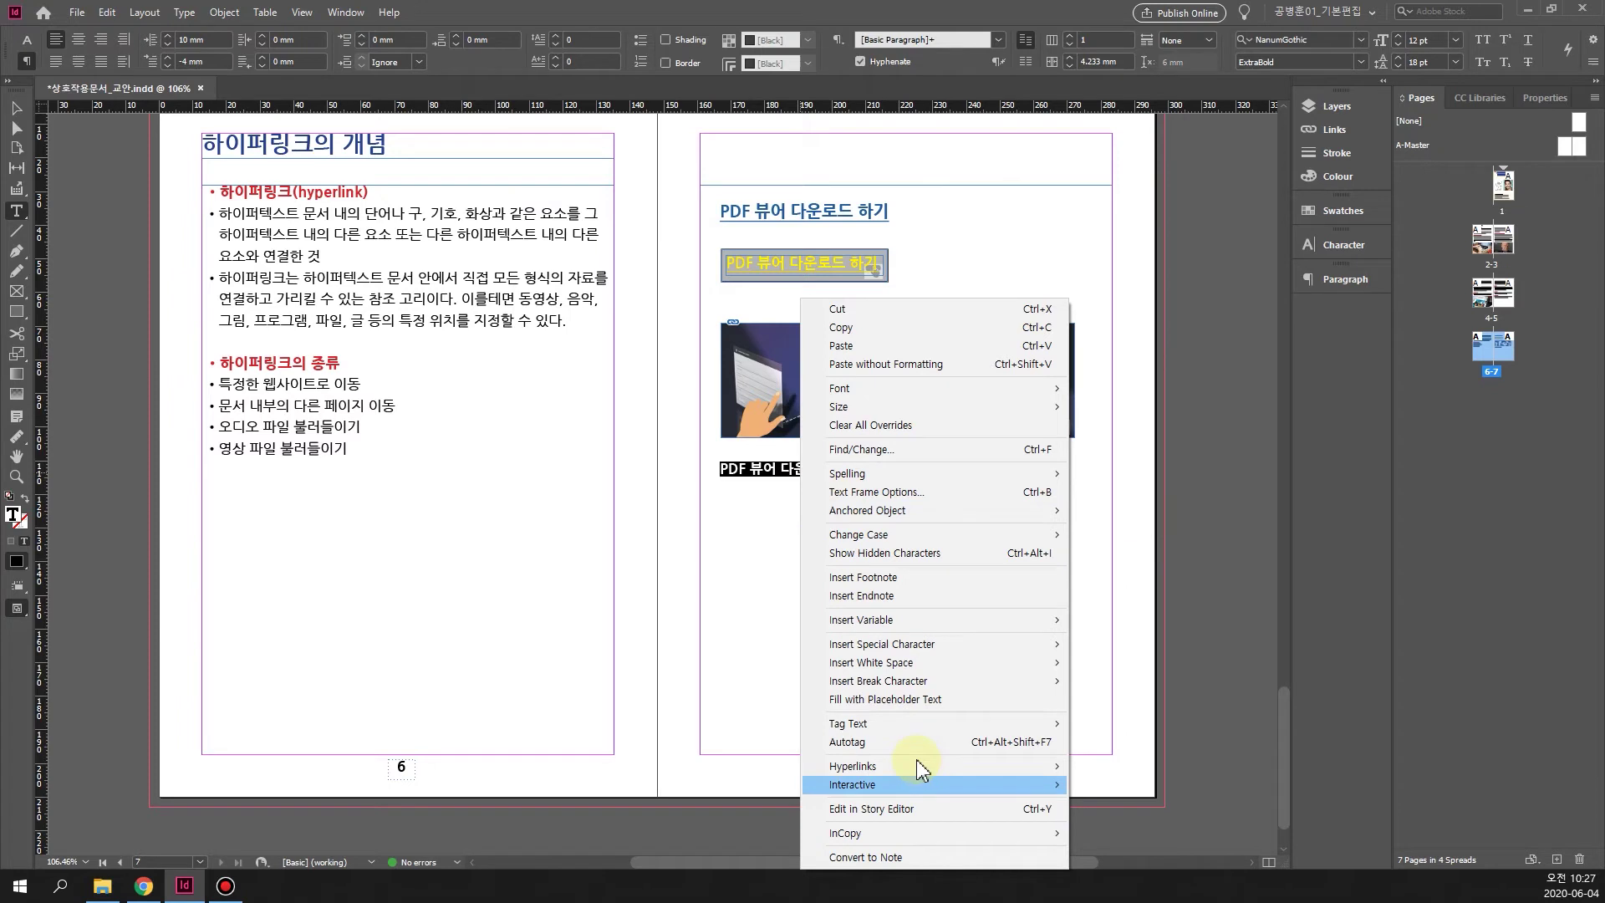
pyautogui.moveTo(920, 767)
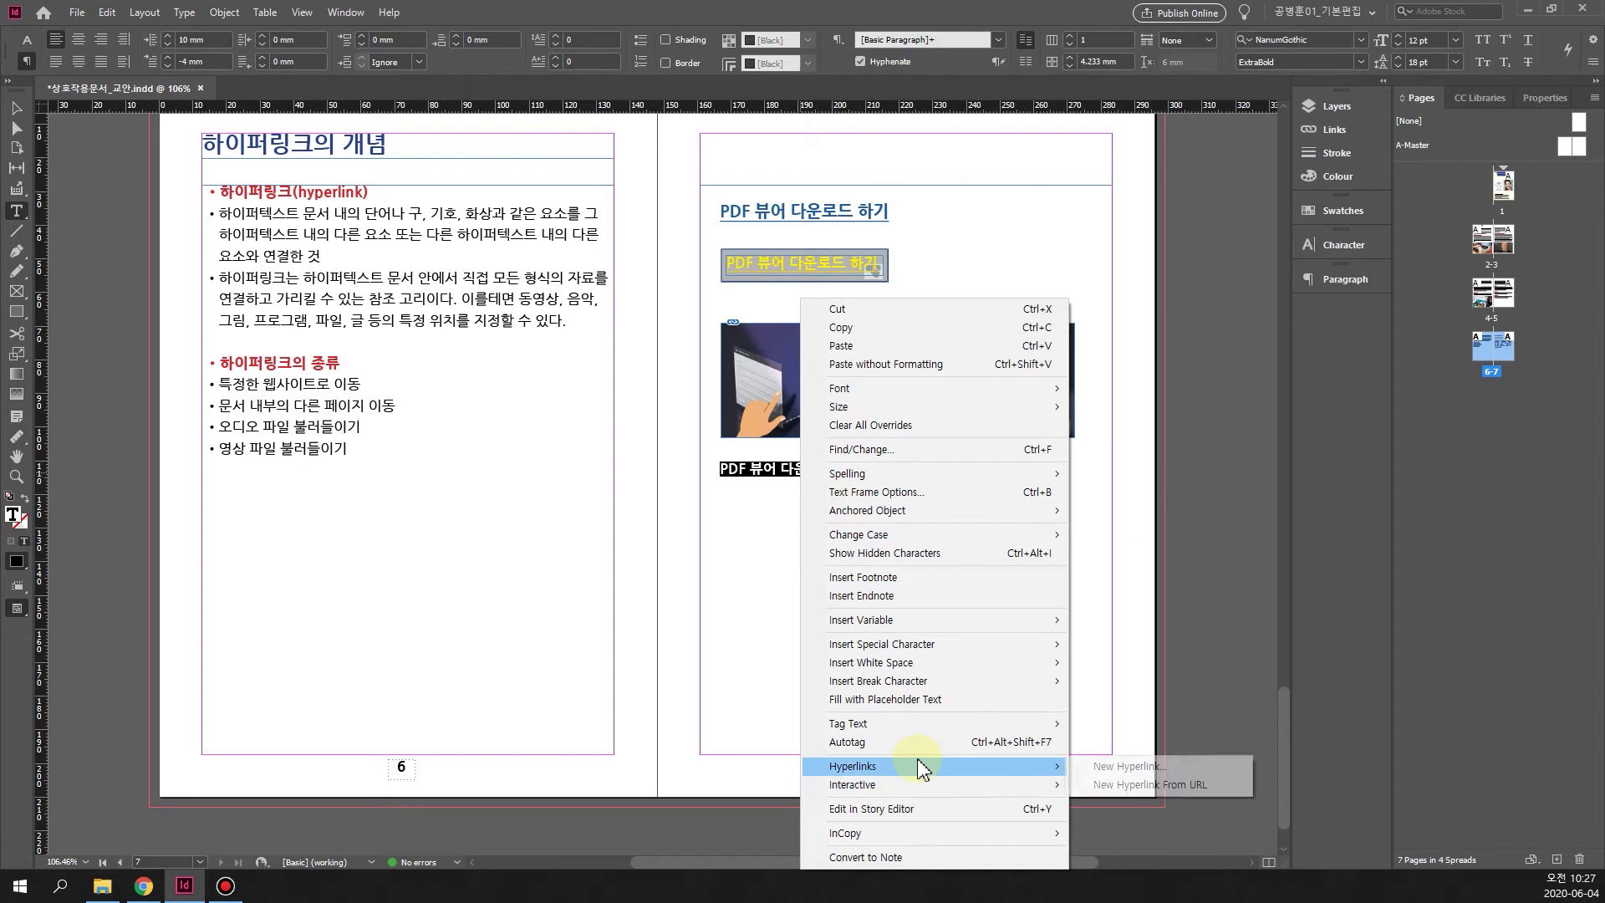
pyautogui.click(1128, 767)
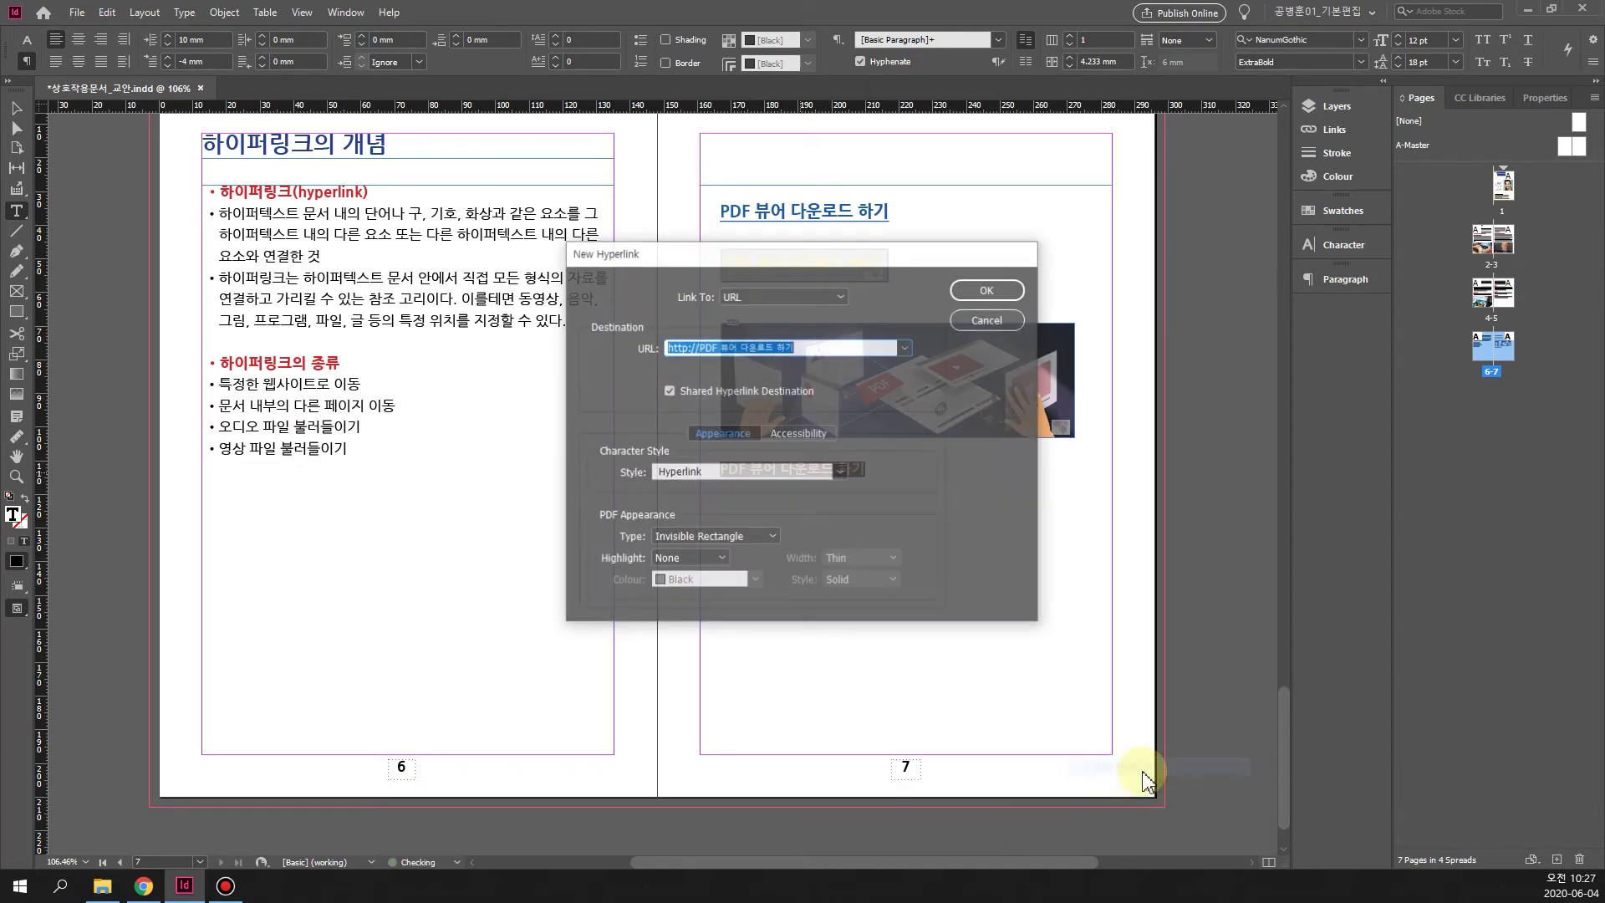
pyautogui.moveTo(745, 258); pyautogui.dragTo(1125, 266)
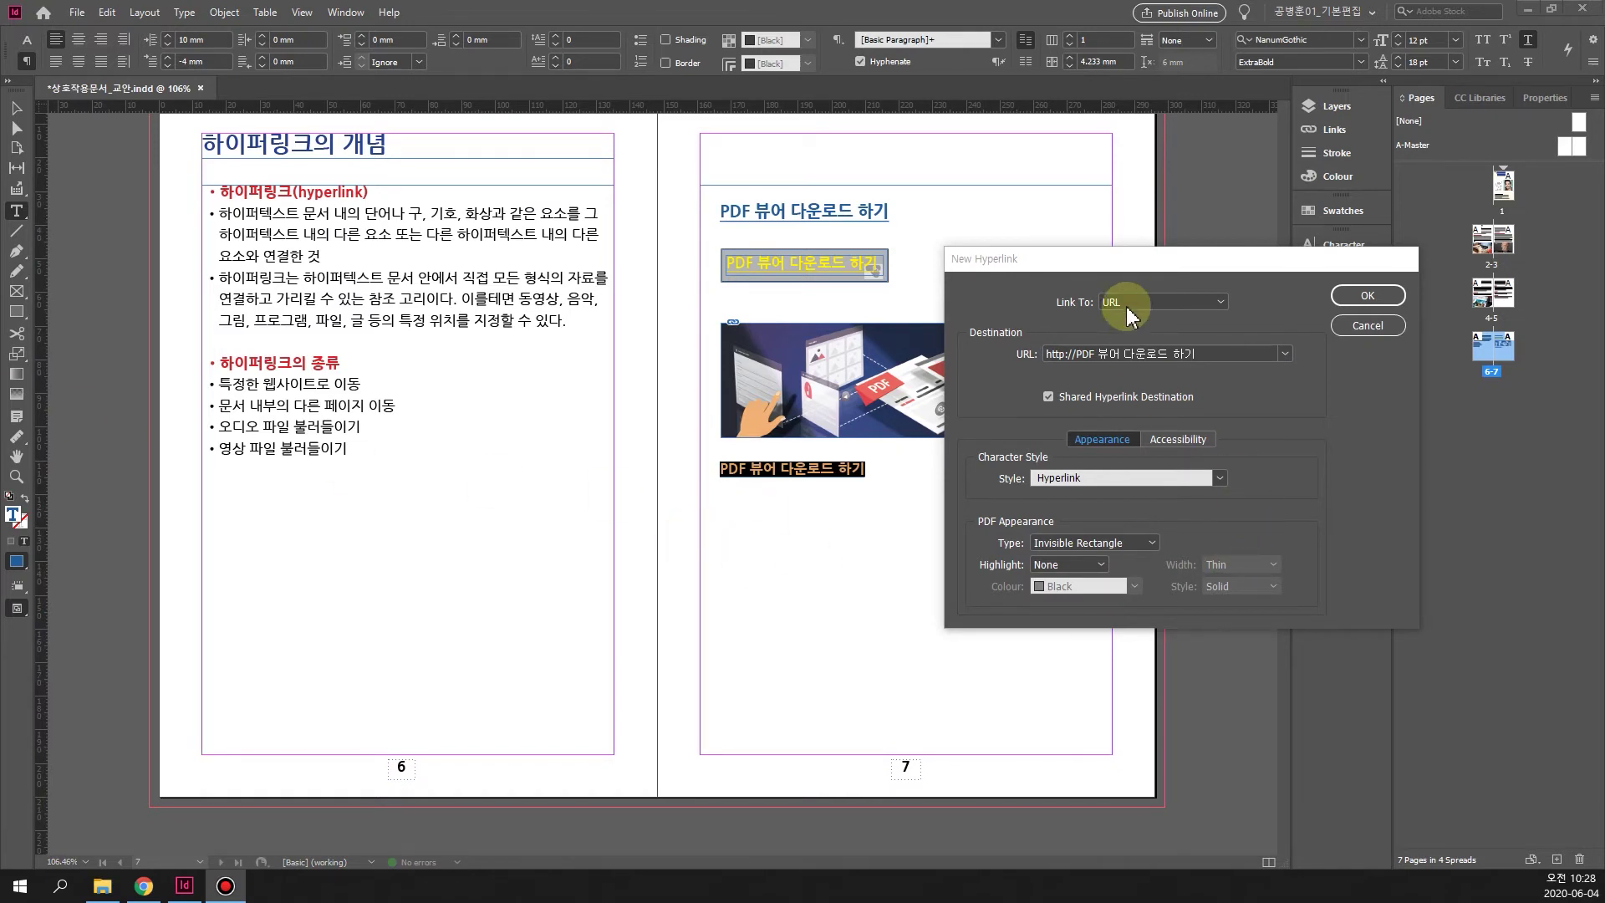
pyautogui.moveTo(1122, 264); pyautogui.dragTo(1167, 294)
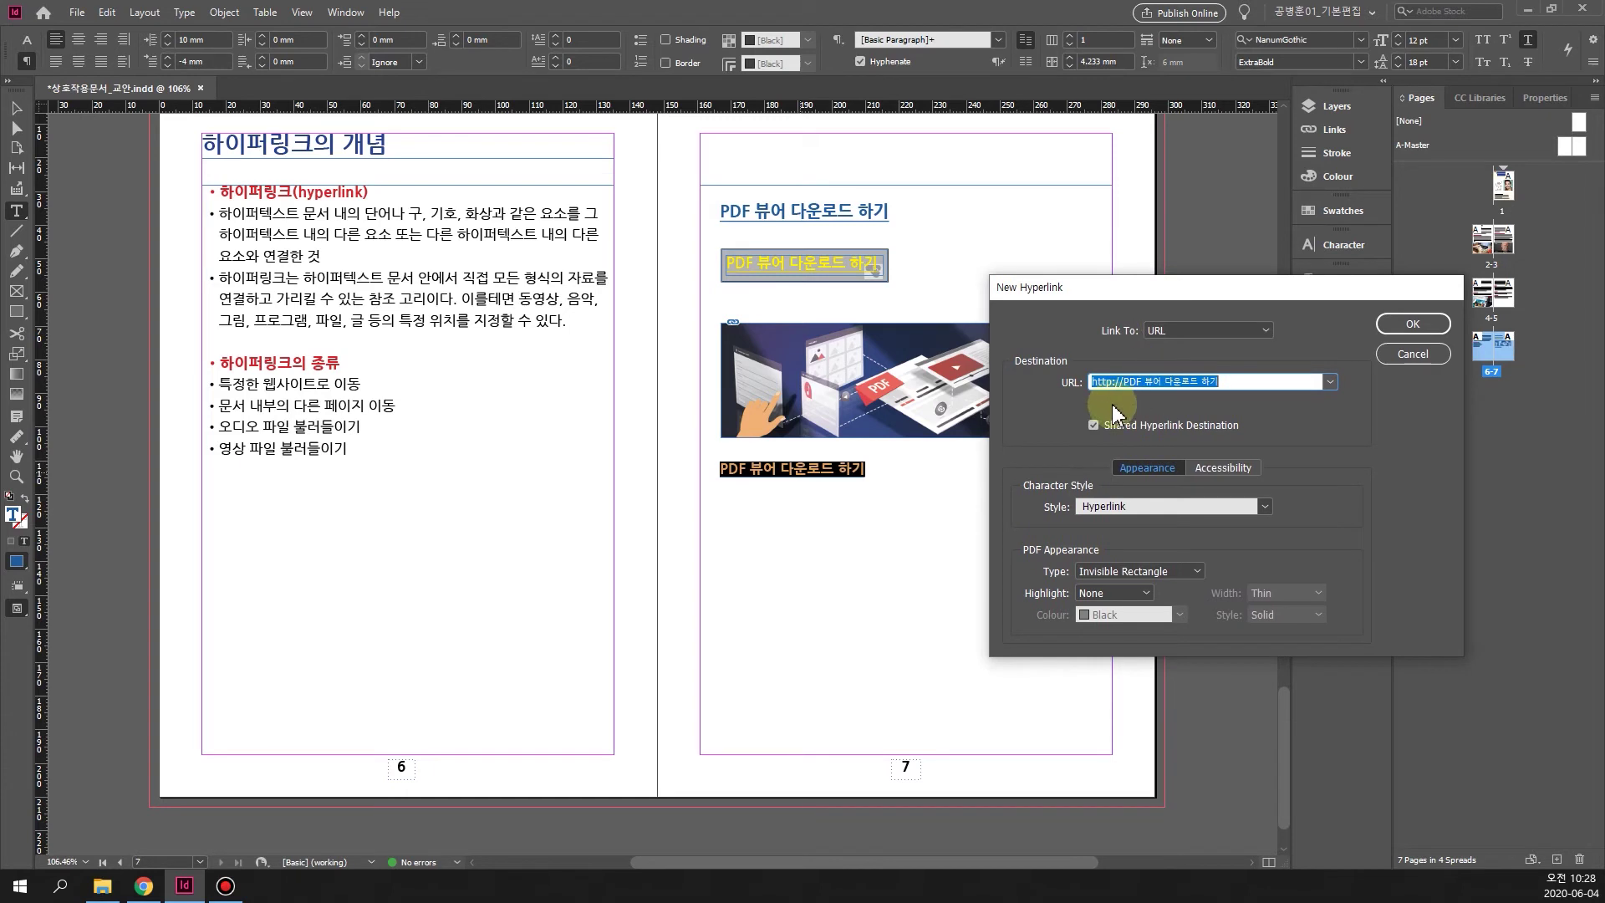
pyautogui.click(1270, 330)
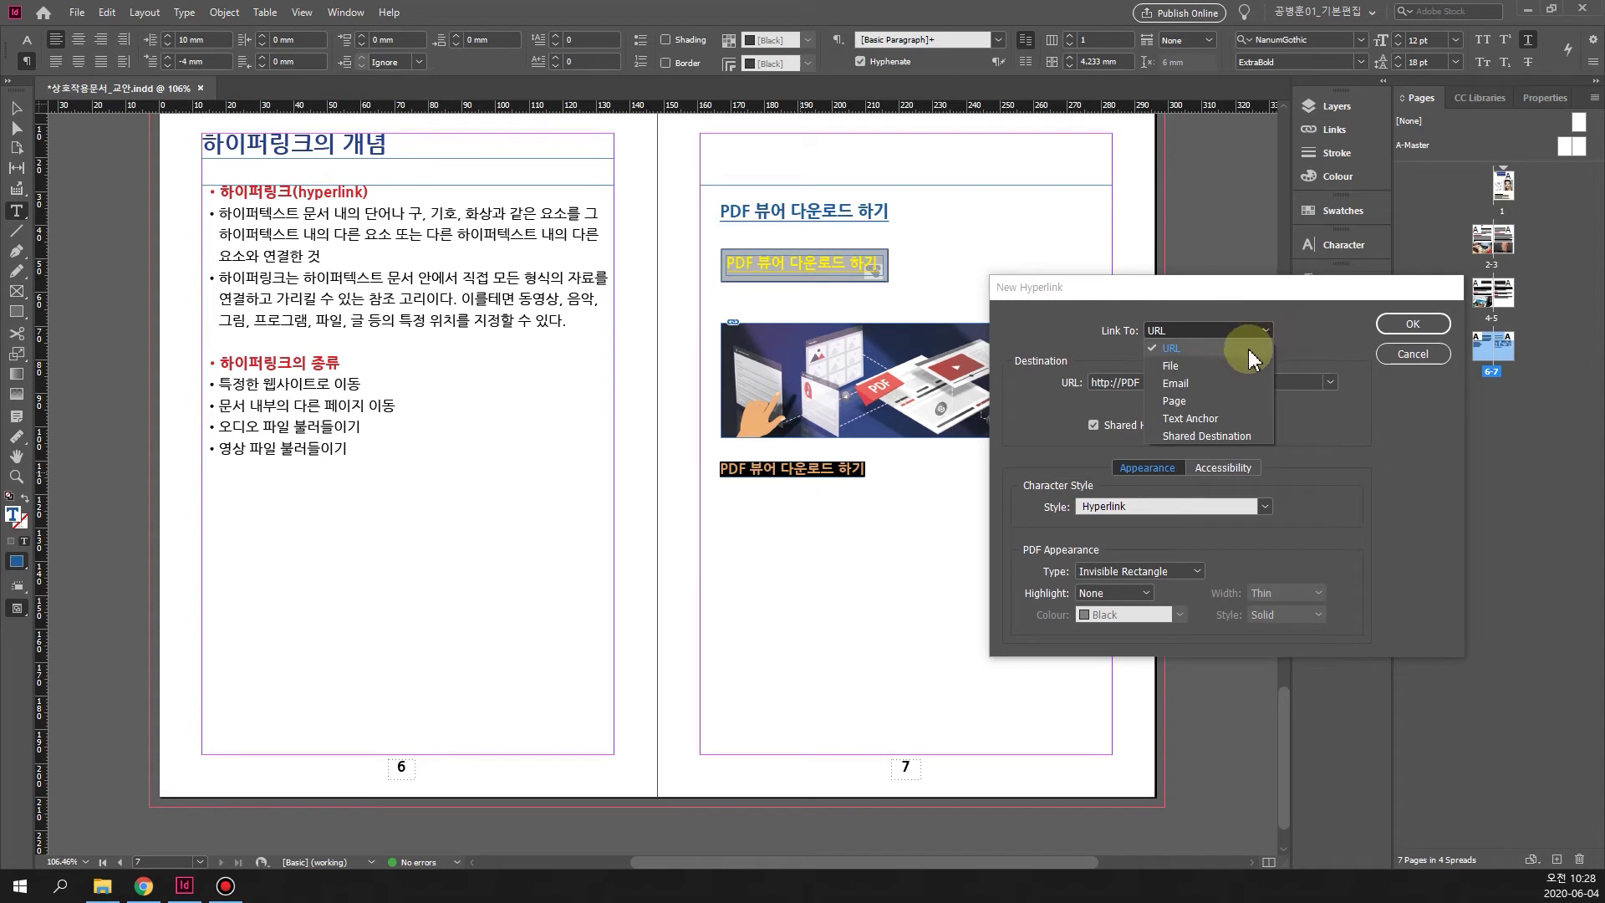
pyautogui.click(1174, 348)
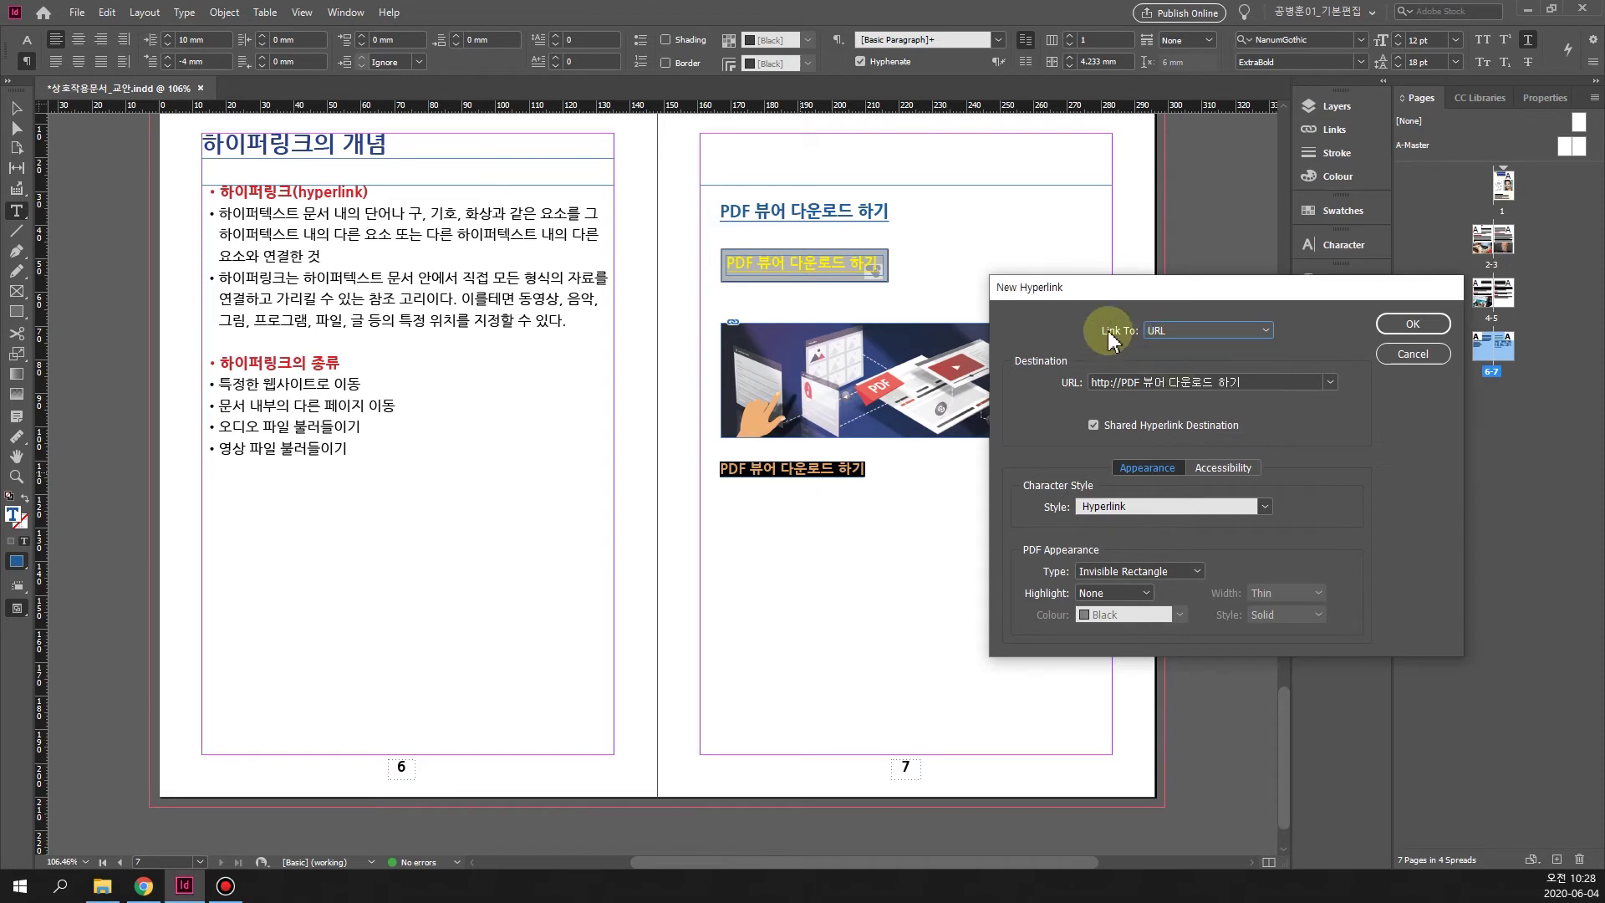
pyautogui.click(1256, 383)
pyautogui.moveTo(1246, 380); pyautogui.dragTo(1074, 381)
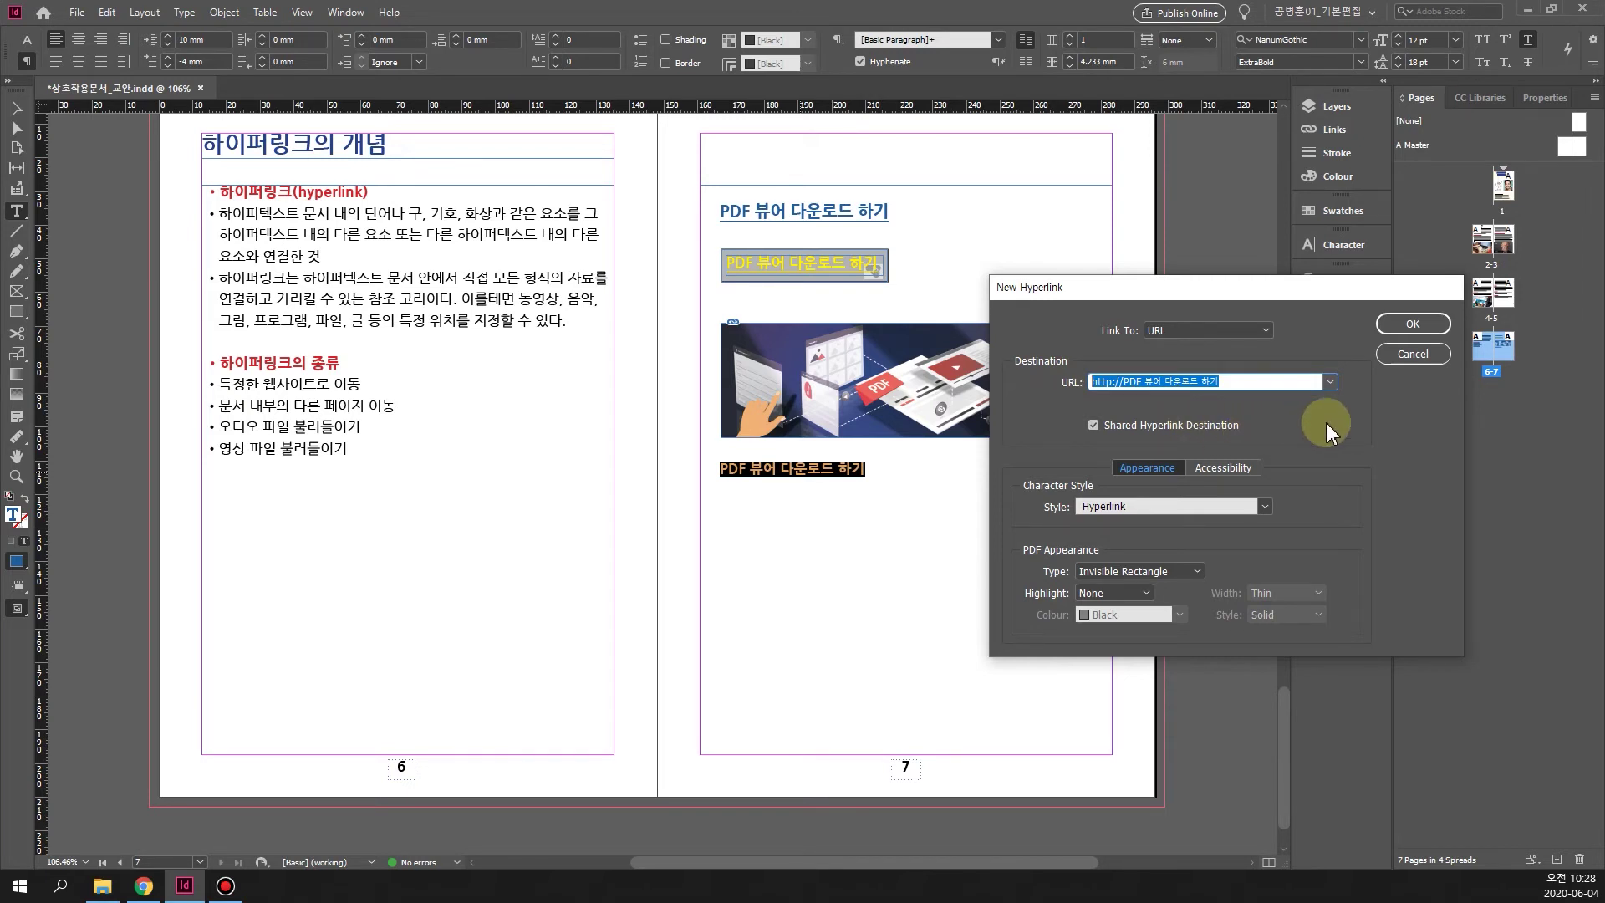
pyautogui.write('https://acrobat.adobe.com/kr/ko/acrobat/pdf-reader.html')
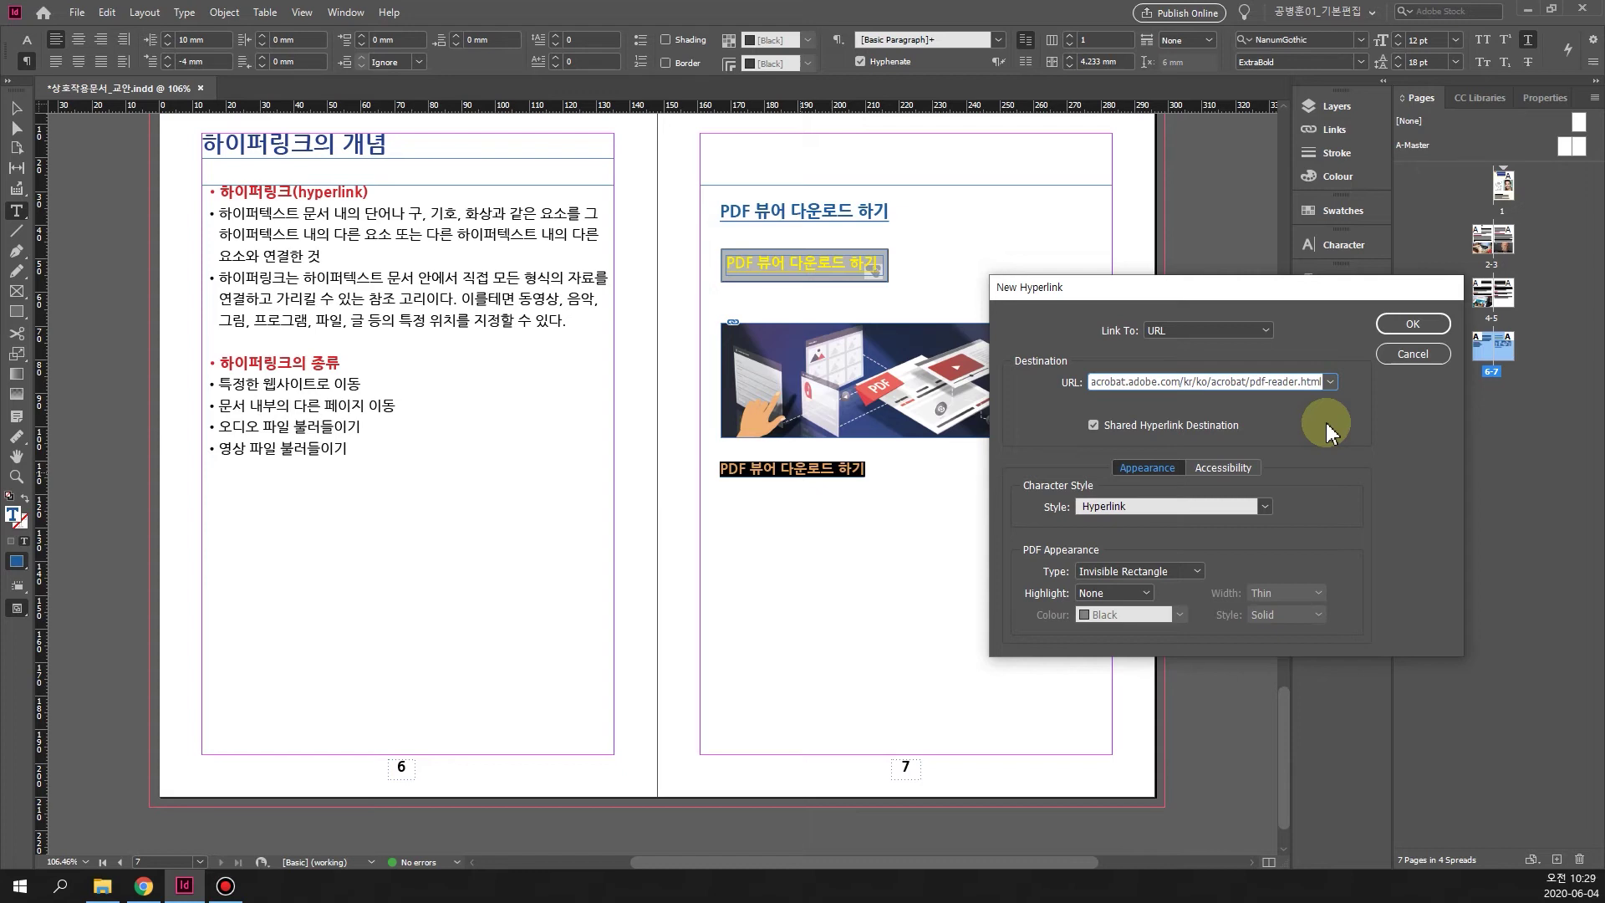
pyautogui.press('Home')
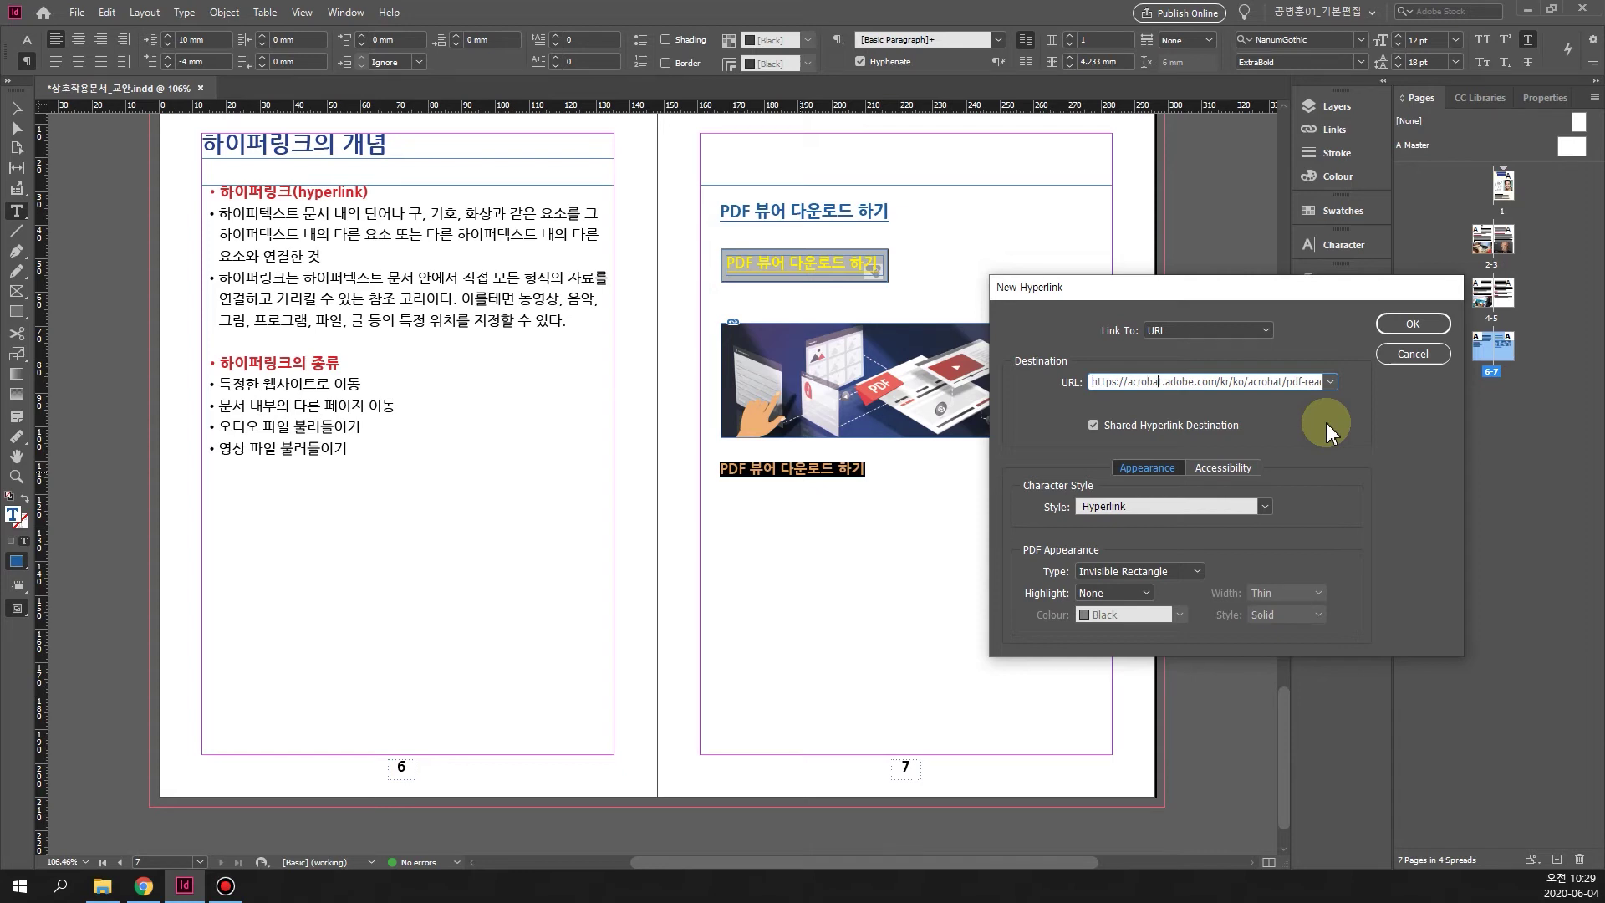
pyautogui.press('End')
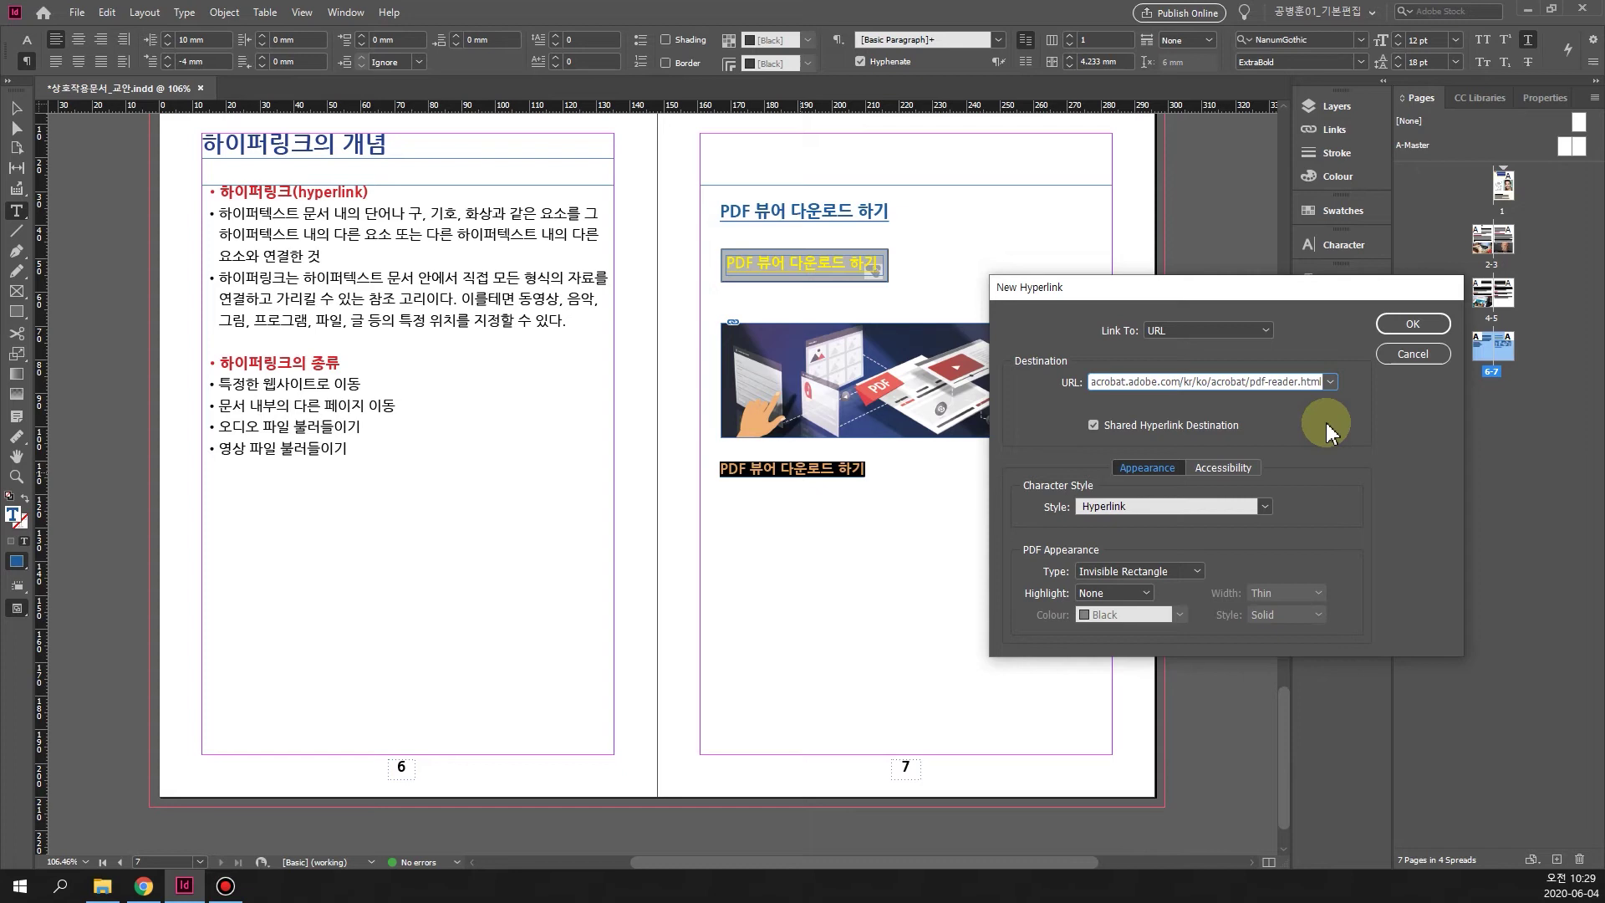
pyautogui.click(1404, 323)
pyautogui.click(866, 505)
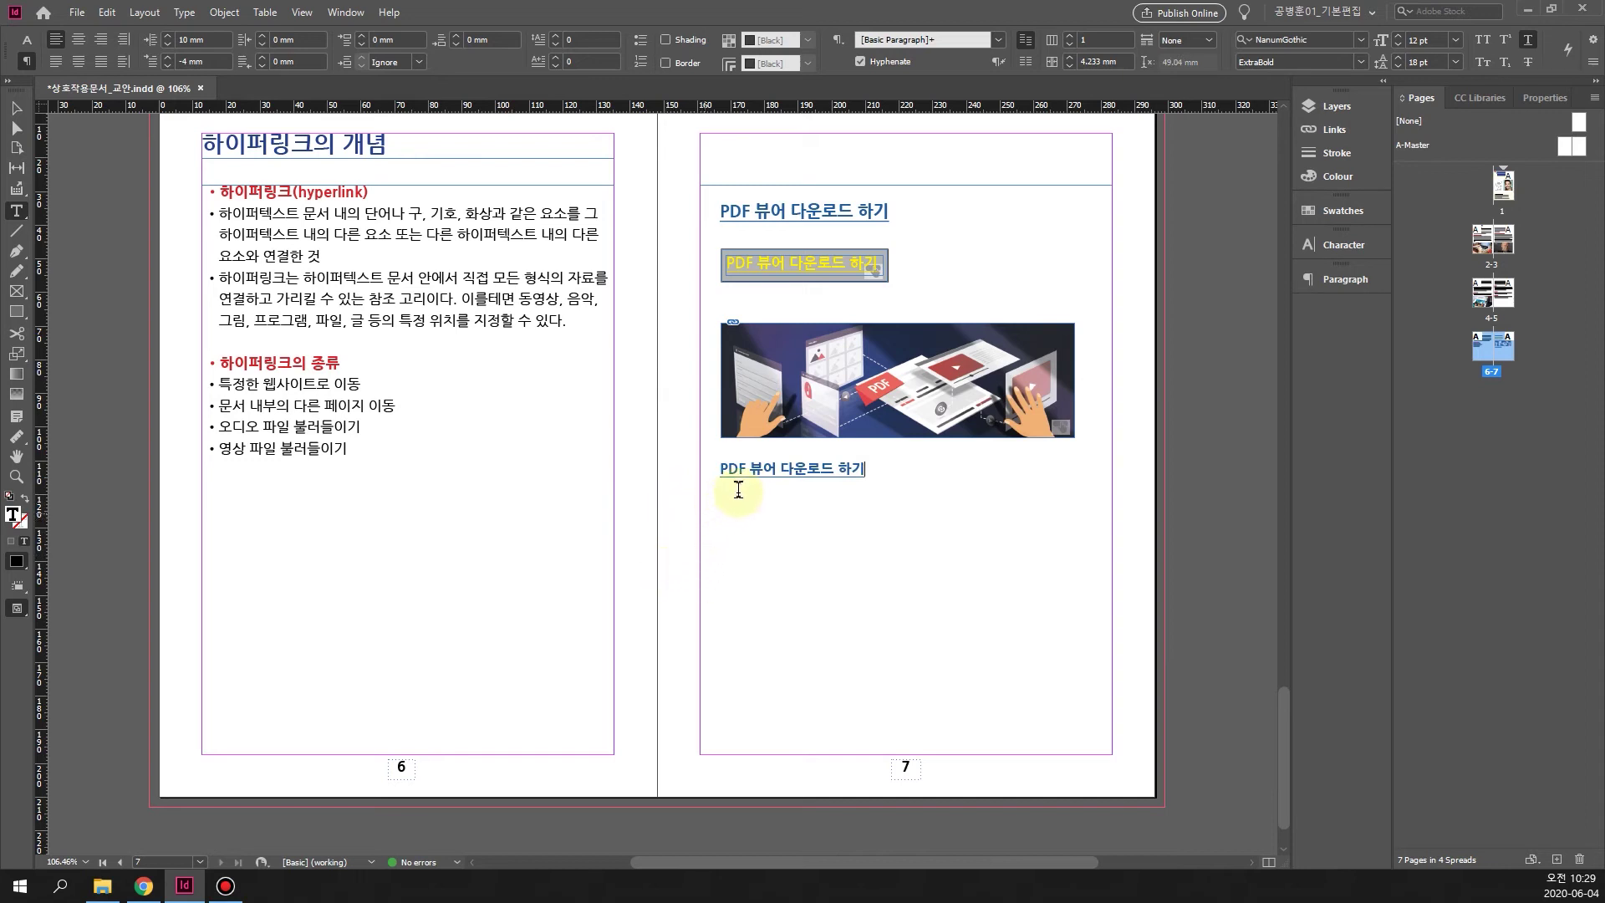
pyautogui.moveTo(717, 473); pyautogui.dragTo(880, 470)
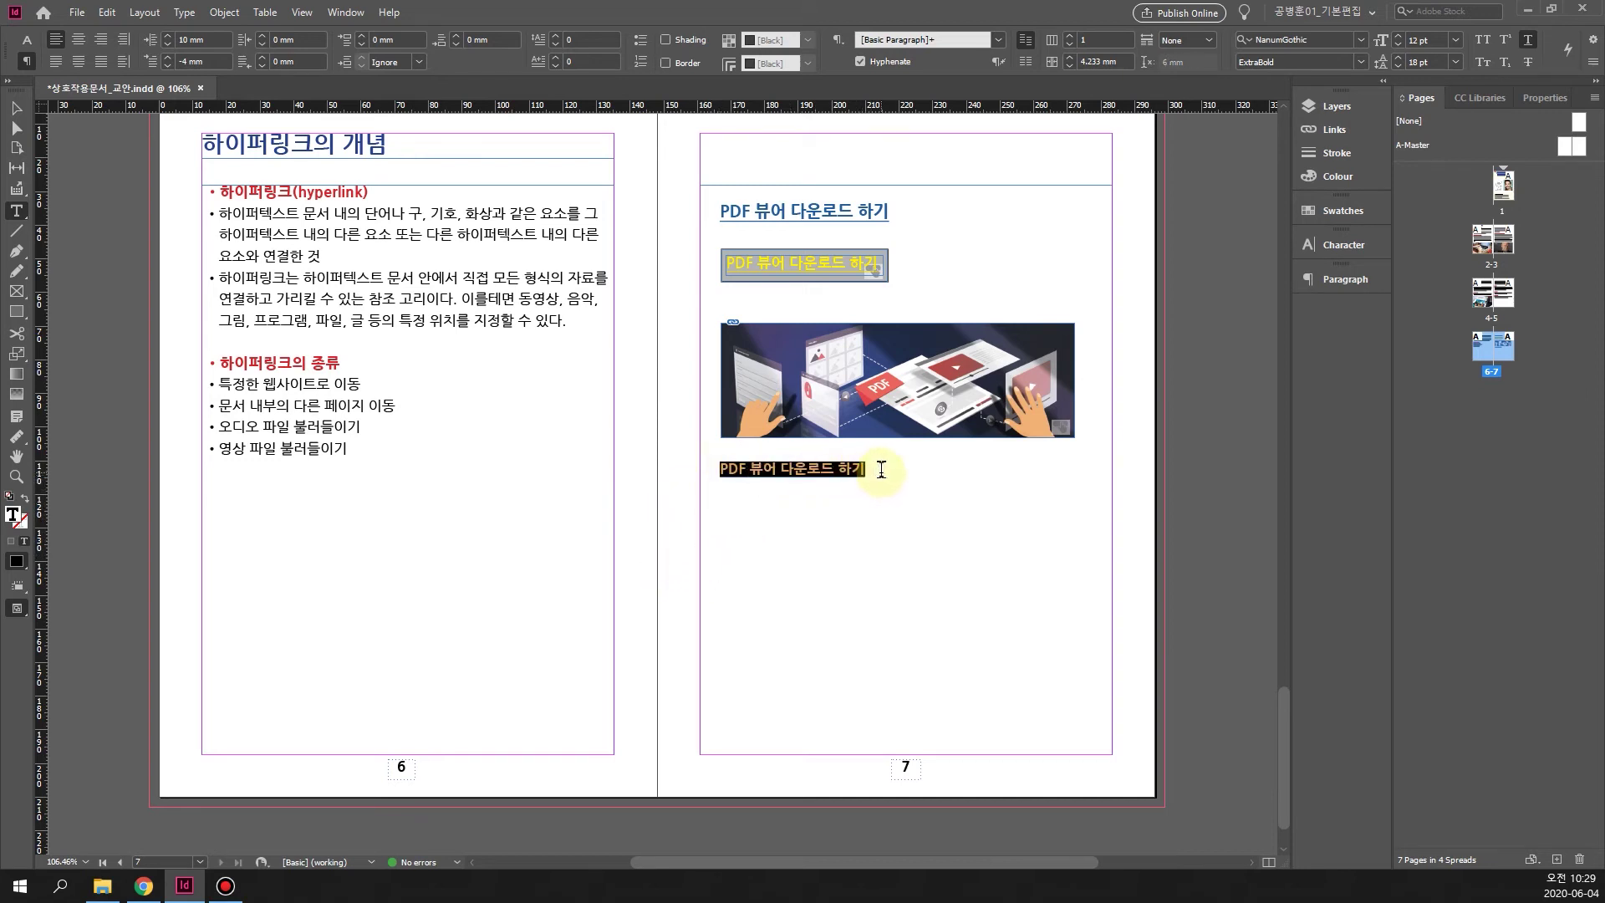
pyautogui.click(832, 512)
pyautogui.moveTo(863, 465); pyautogui.dragTo(716, 477)
pyautogui.click(893, 505)
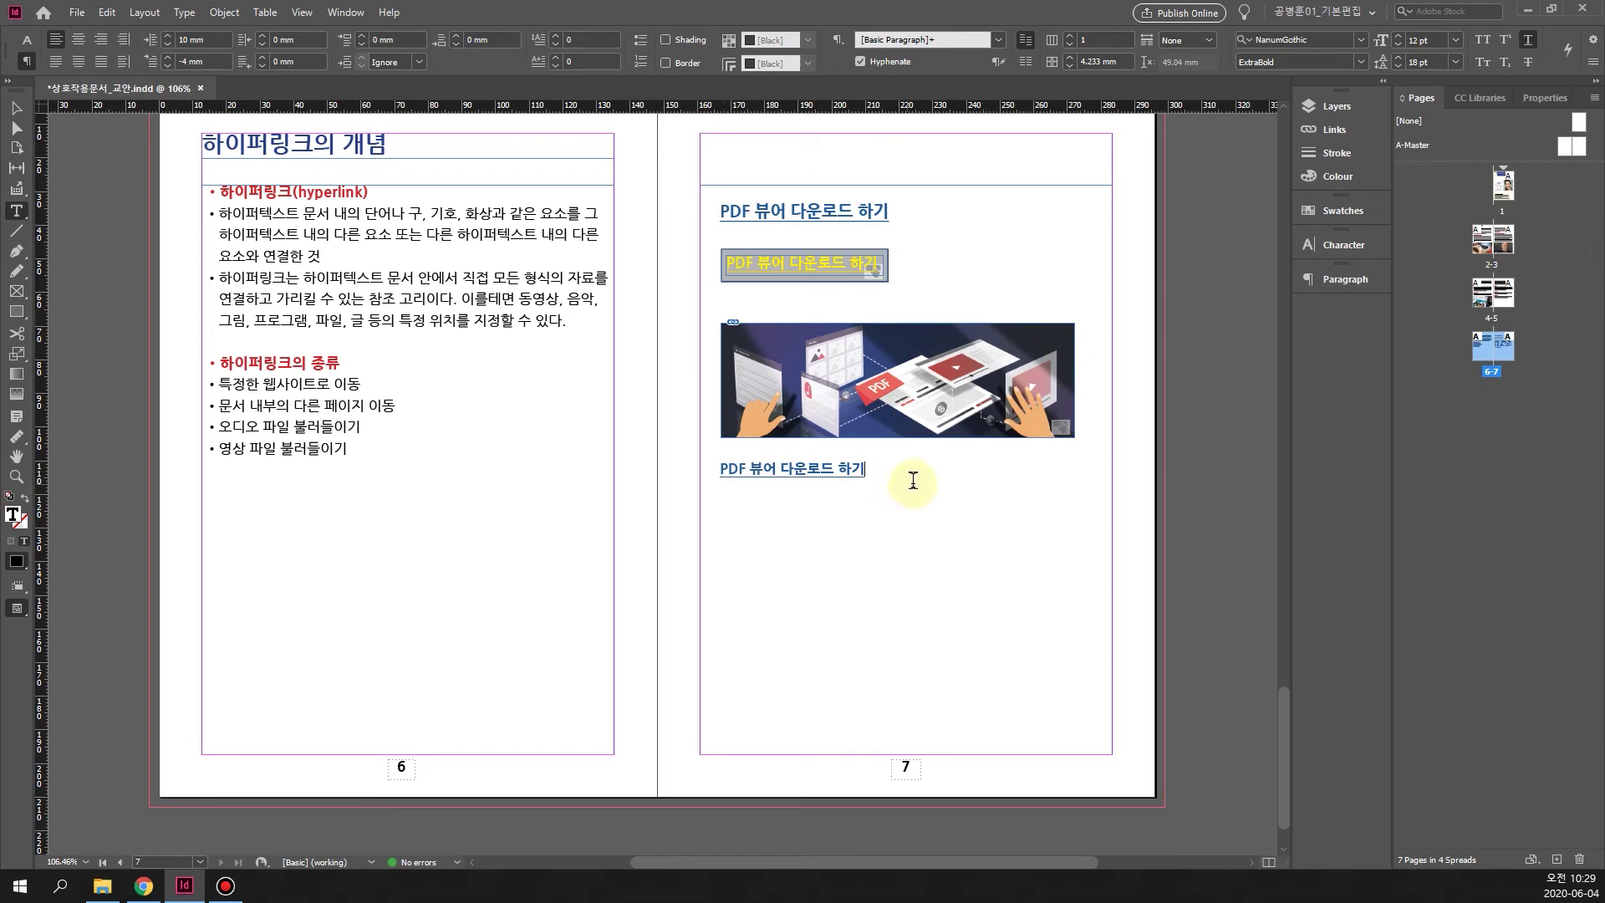
# Select the linked text below the banner image and examine its entry and URL in the document's hyperlink list.
pyautogui.moveTo(870, 470); pyautogui.dragTo(726, 474)
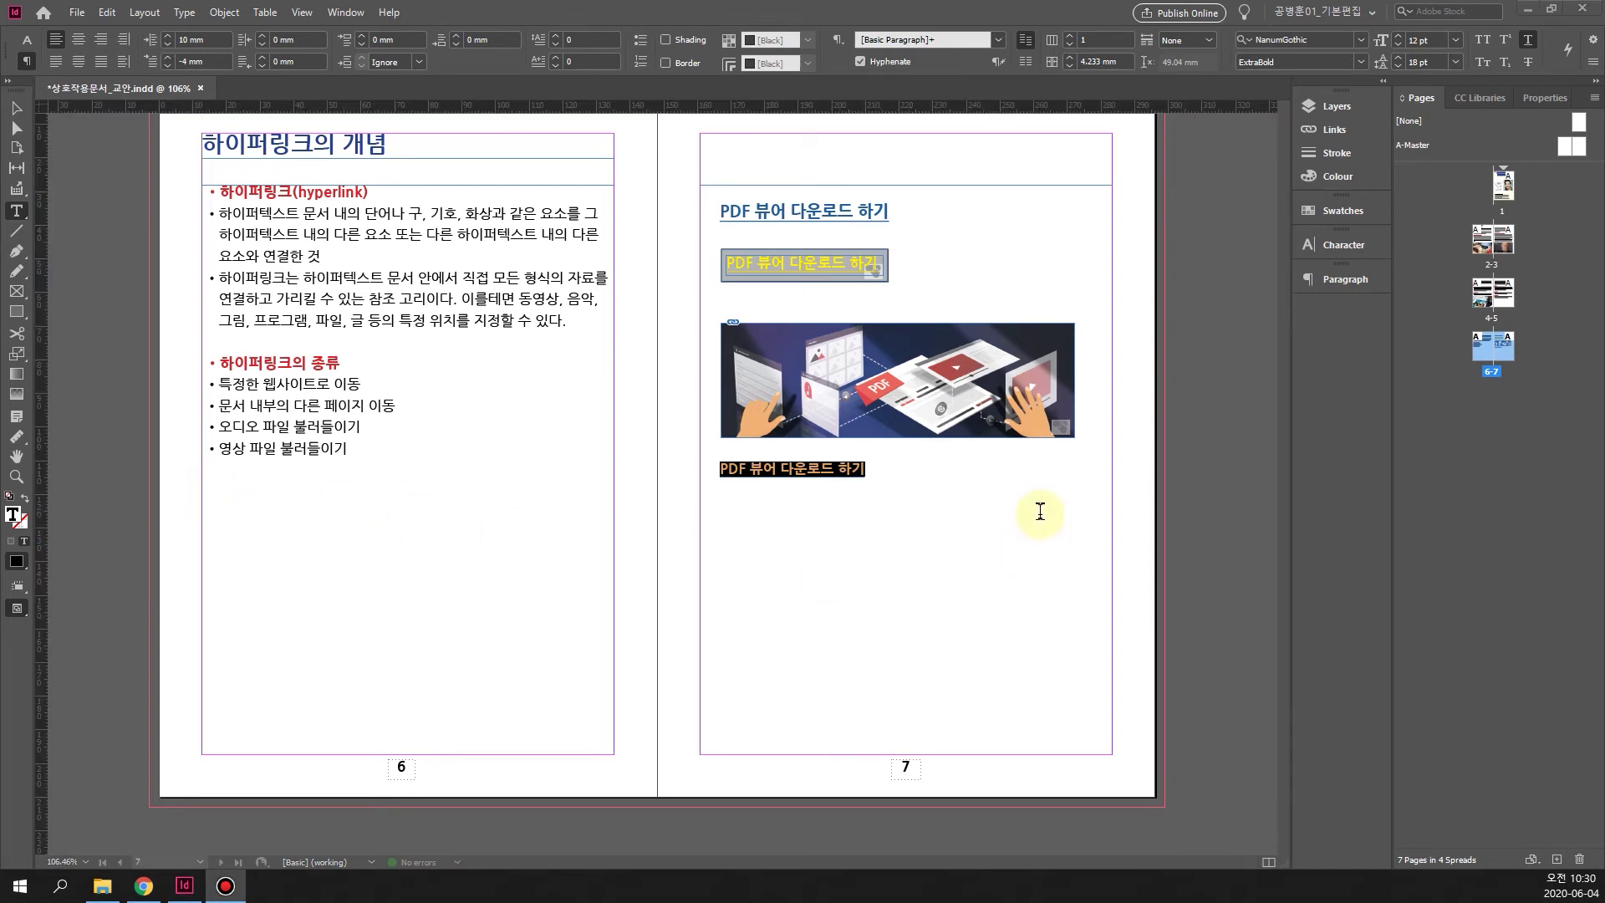
pyautogui.click(346, 12)
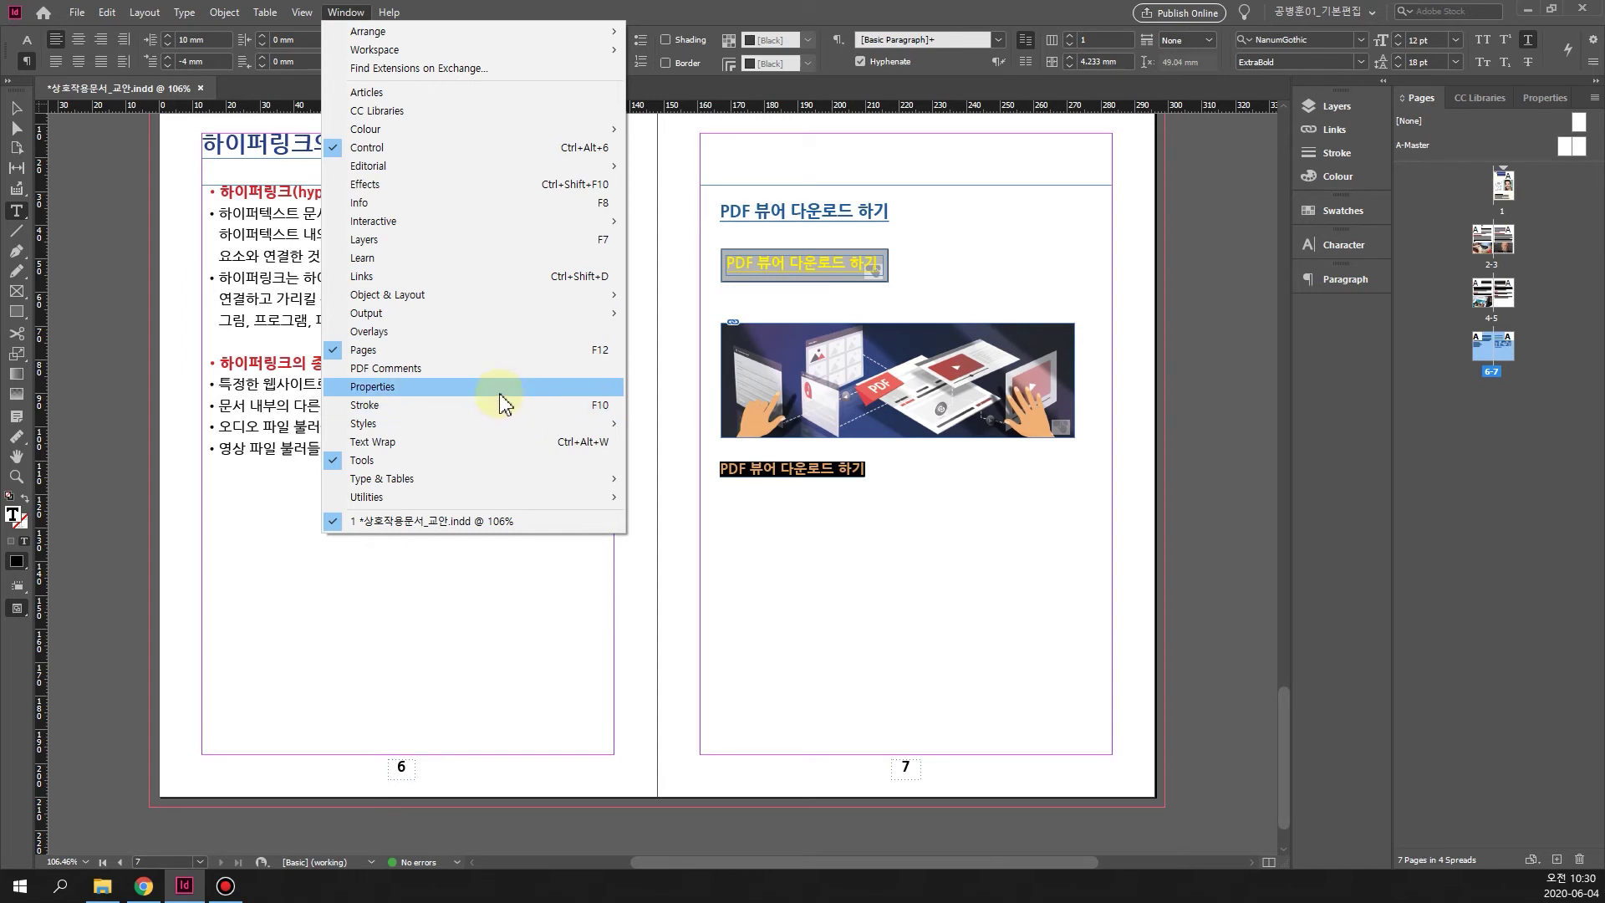
pyautogui.moveTo(502, 229)
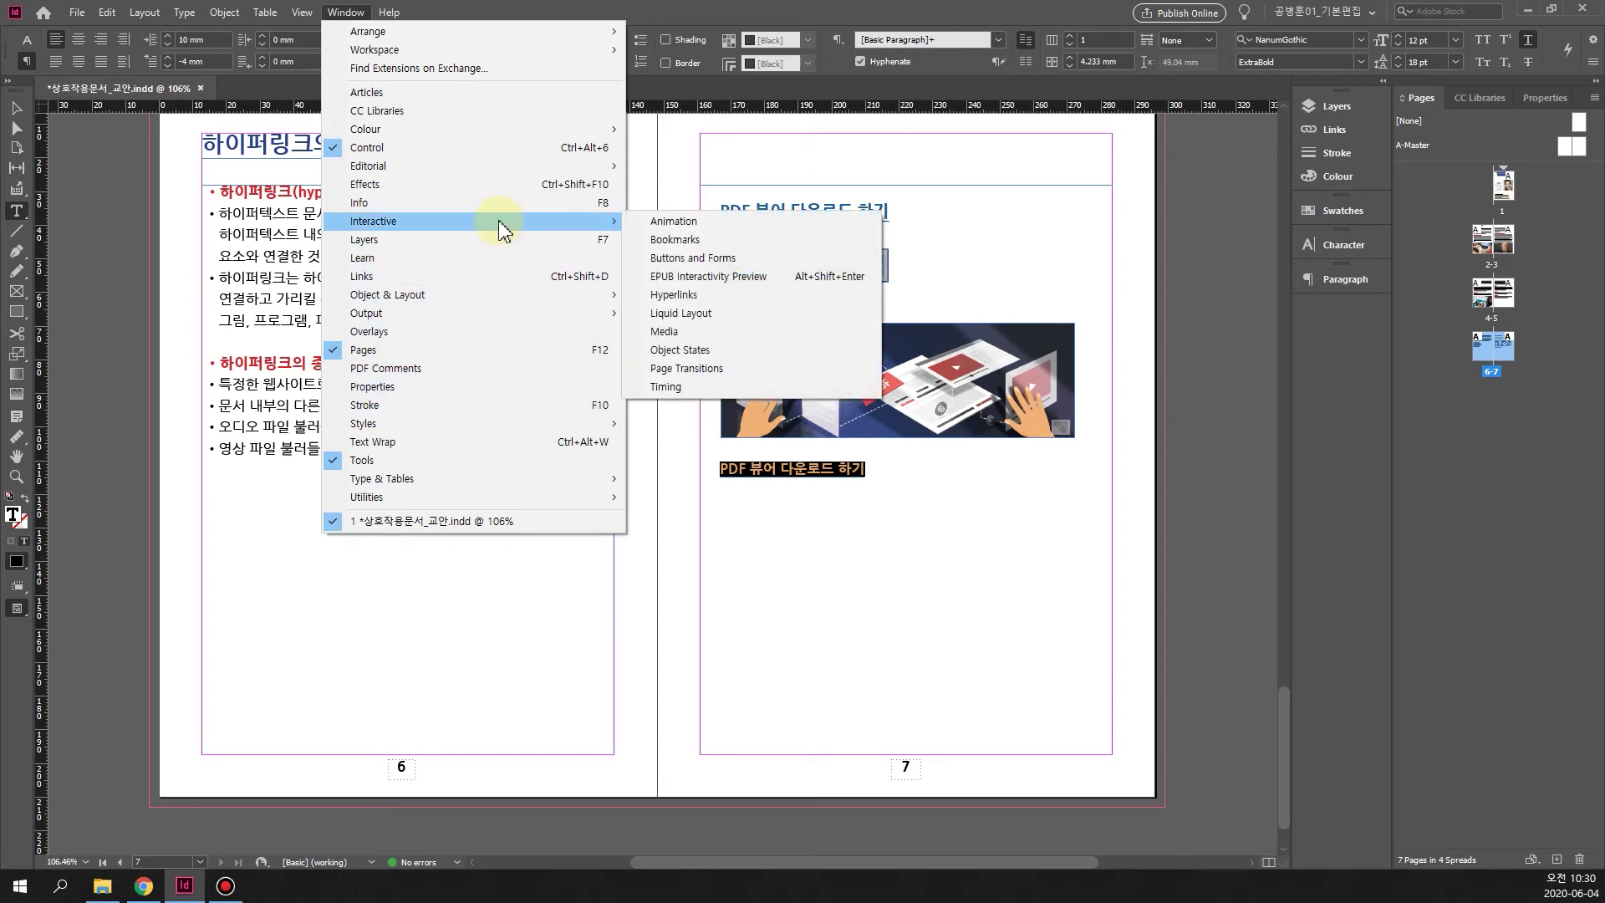
pyautogui.click(743, 309)
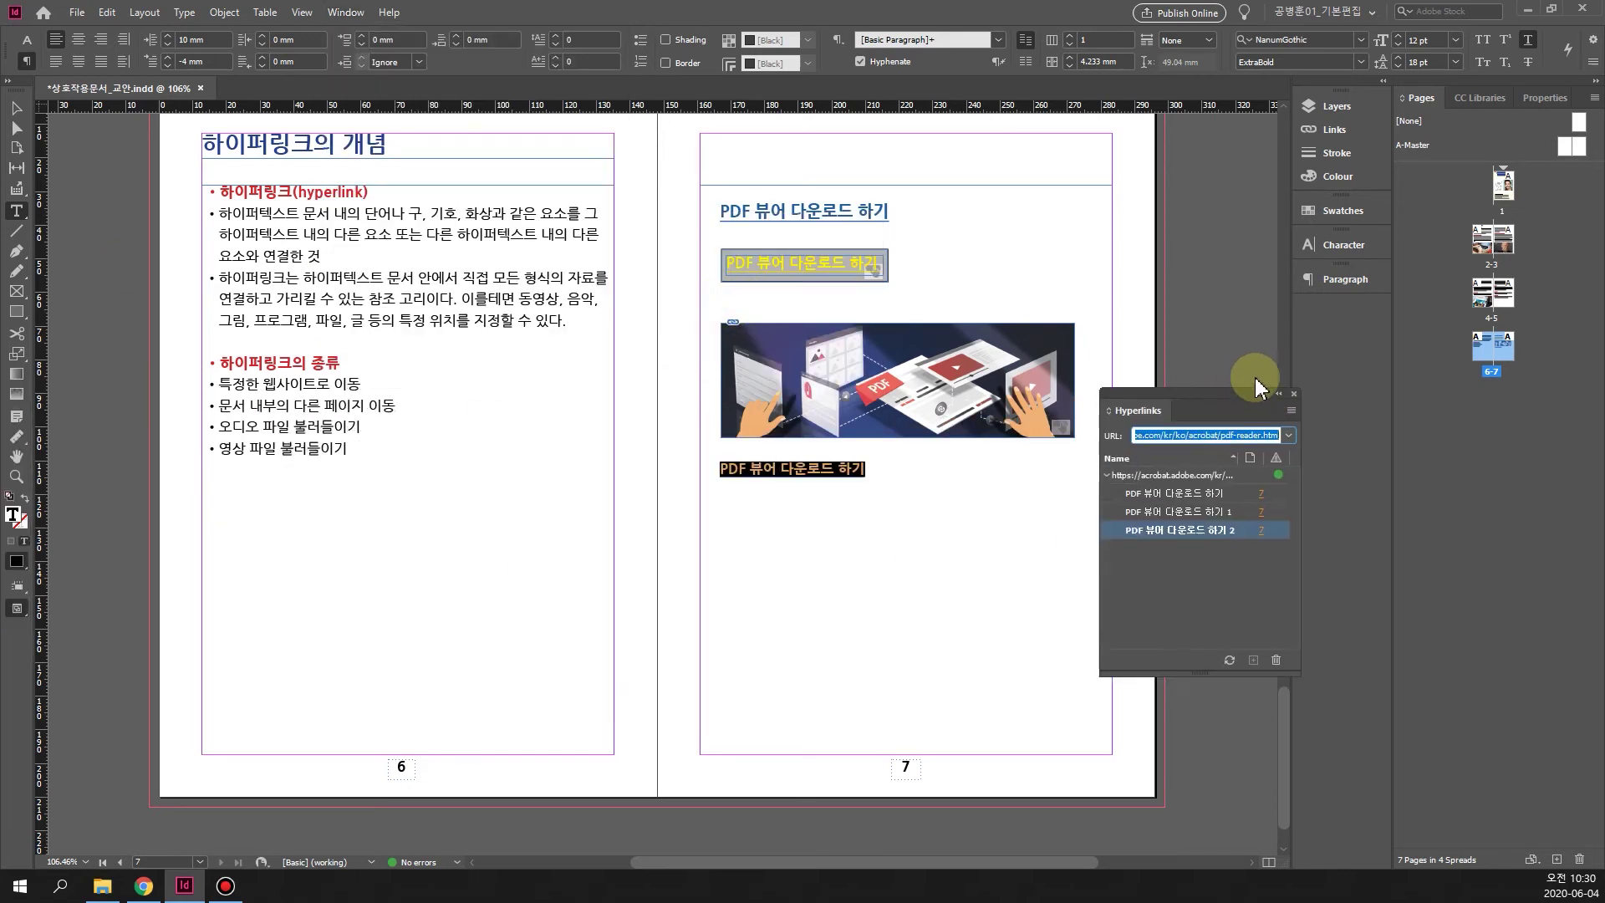
pyautogui.moveTo(1255, 377); pyautogui.dragTo(1262, 359)
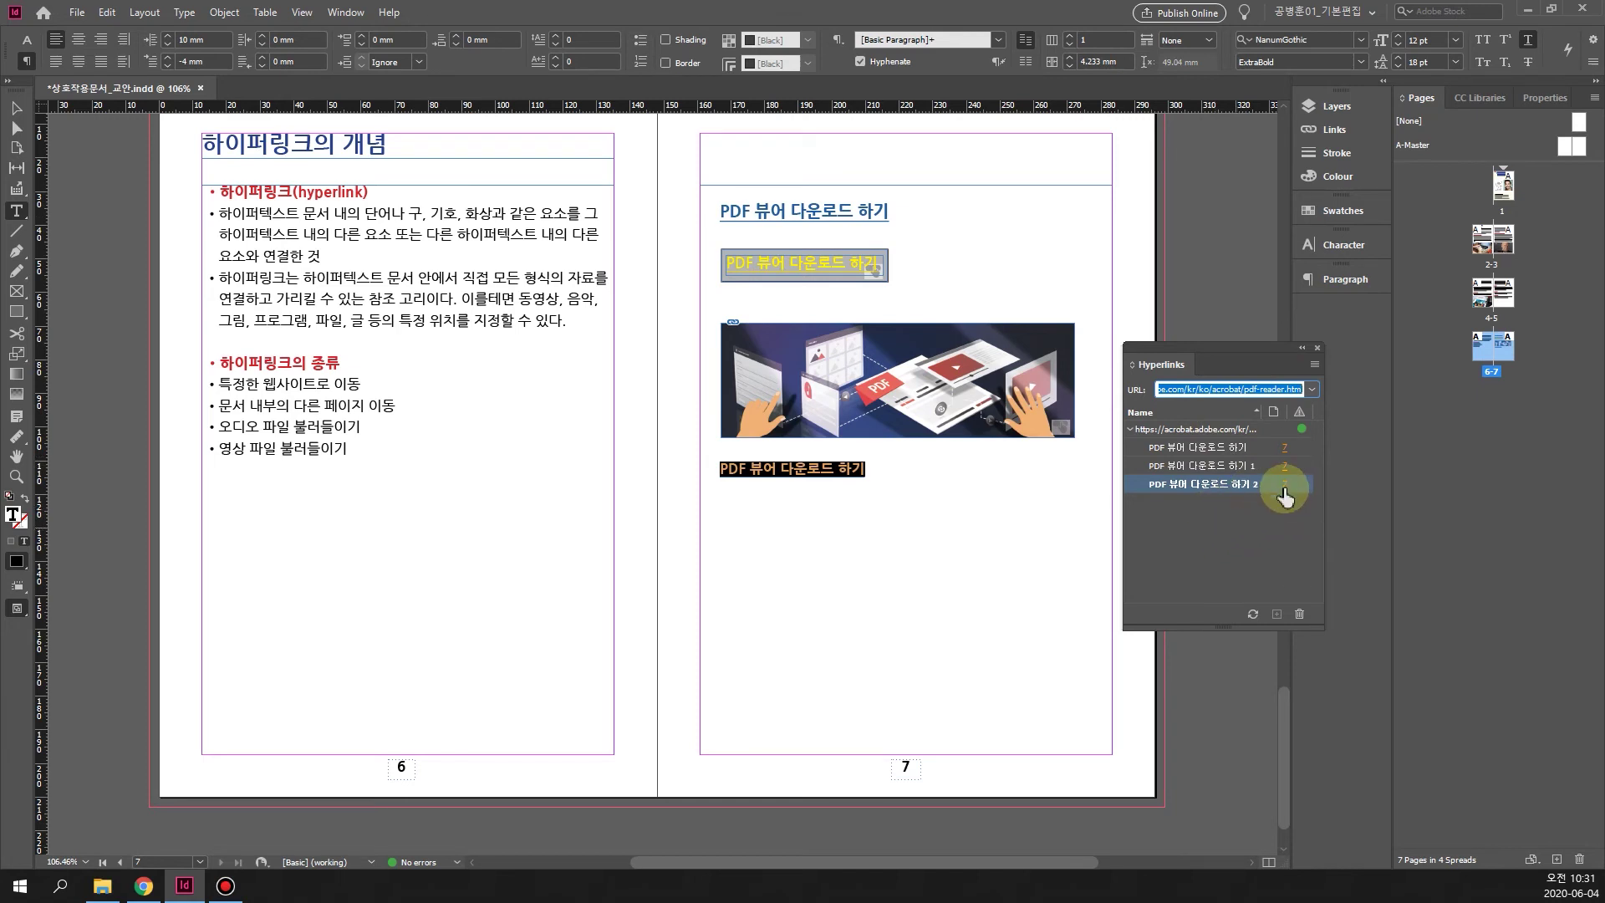
pyautogui.moveTo(1230, 356); pyautogui.dragTo(1209, 263)
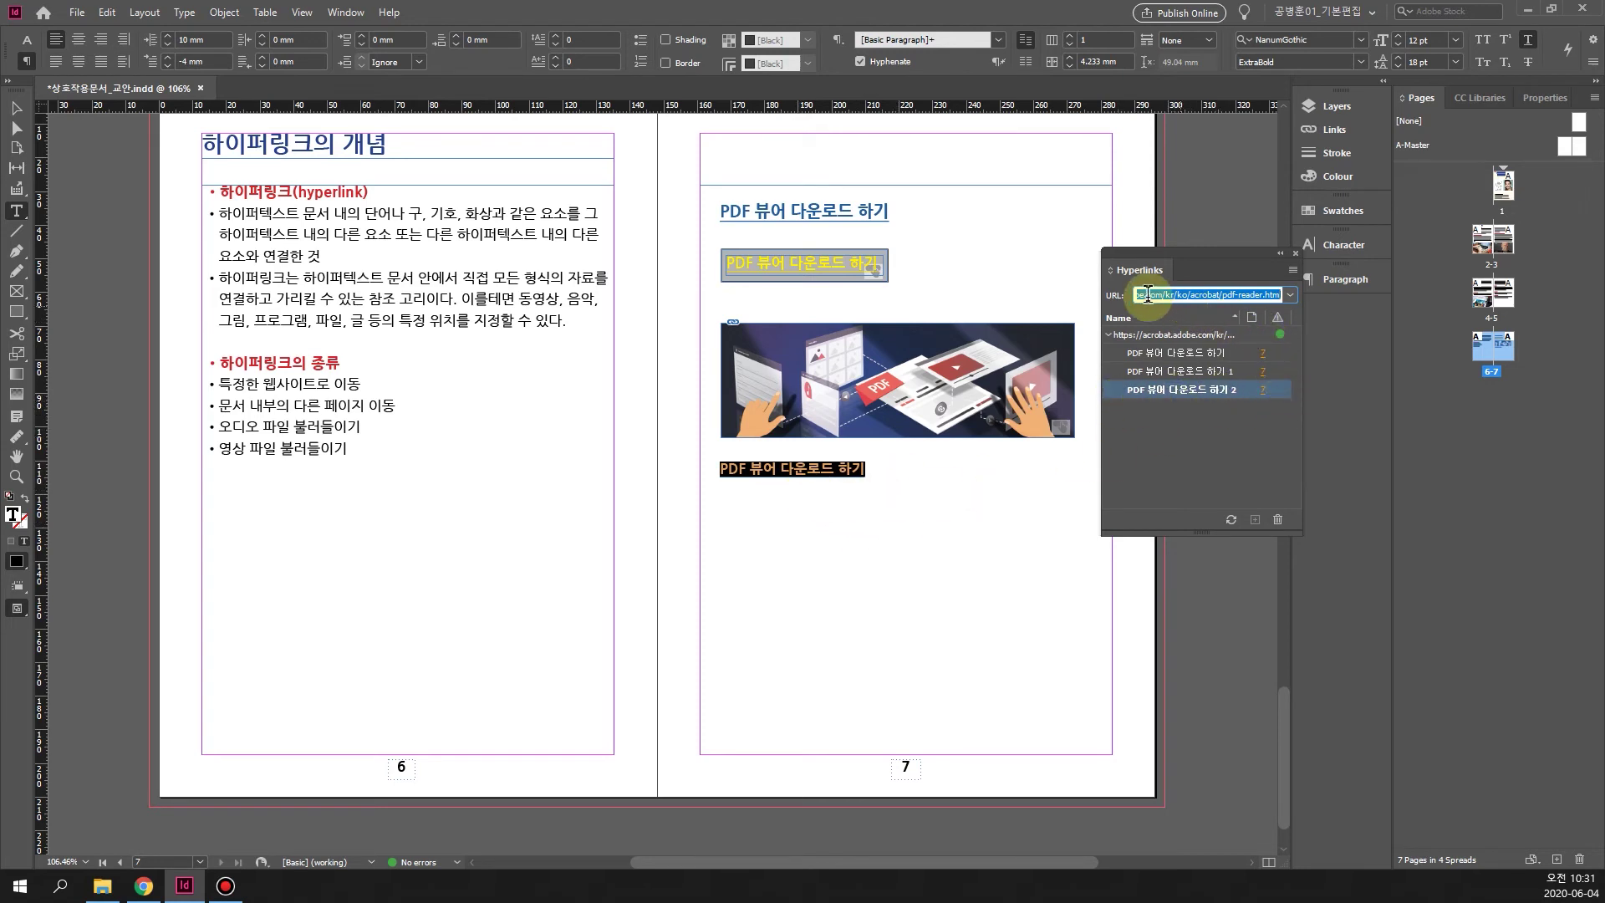
# Test the Acrobat Reader hyperlink destination in the browser, return to InDesign, and close the hyperlink list.
pyautogui.click(1283, 336)
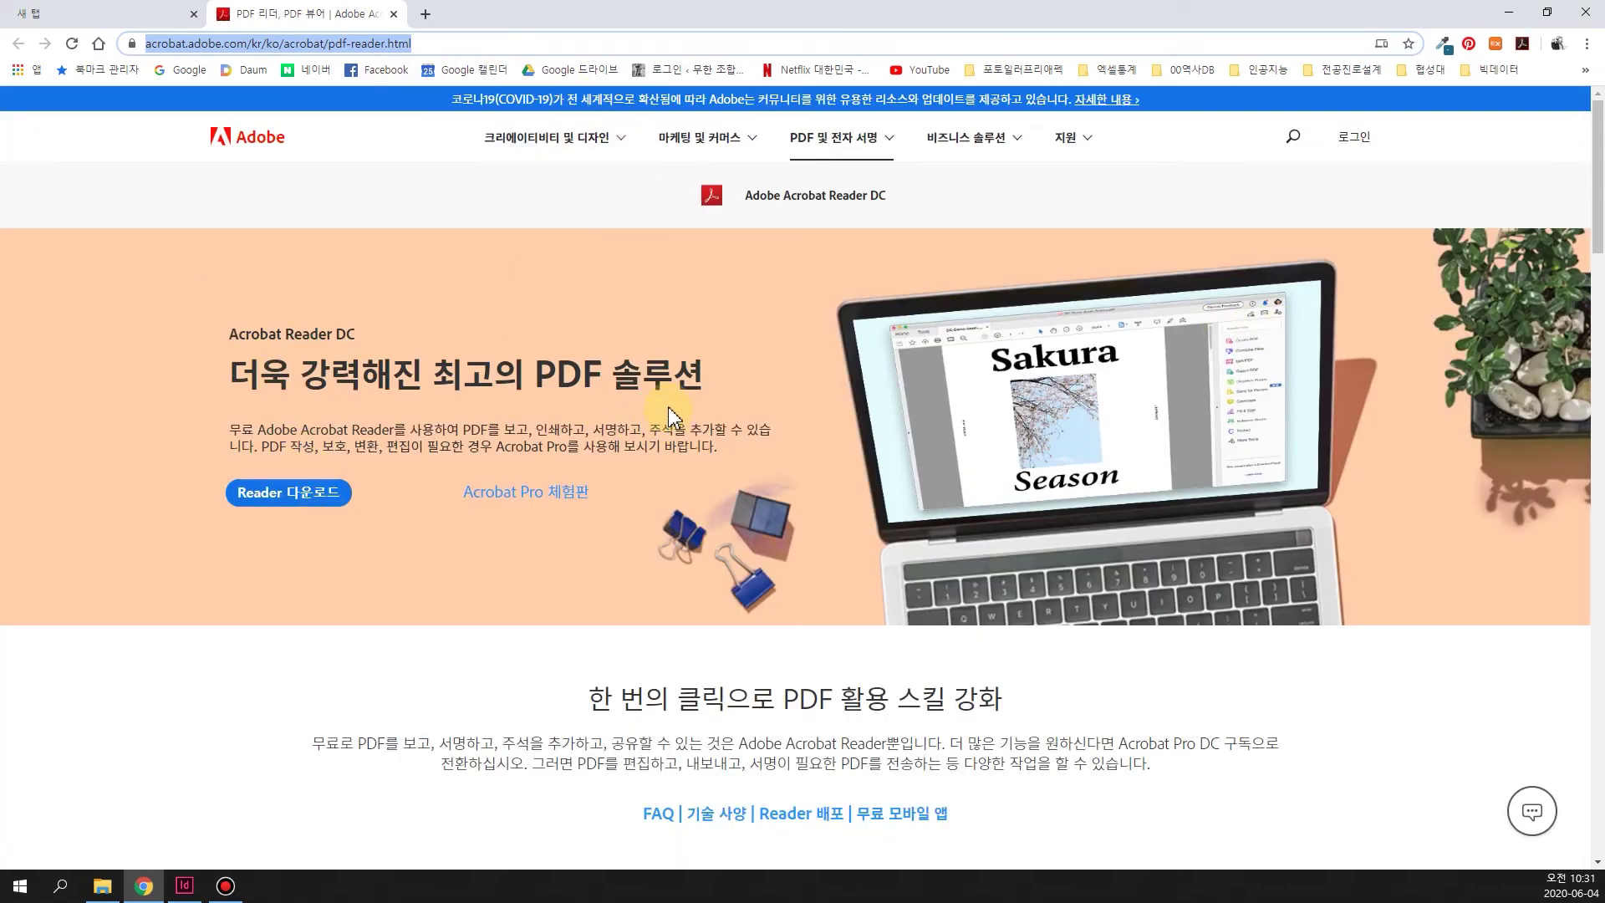
pyautogui.scroll(-6, 668, 412)
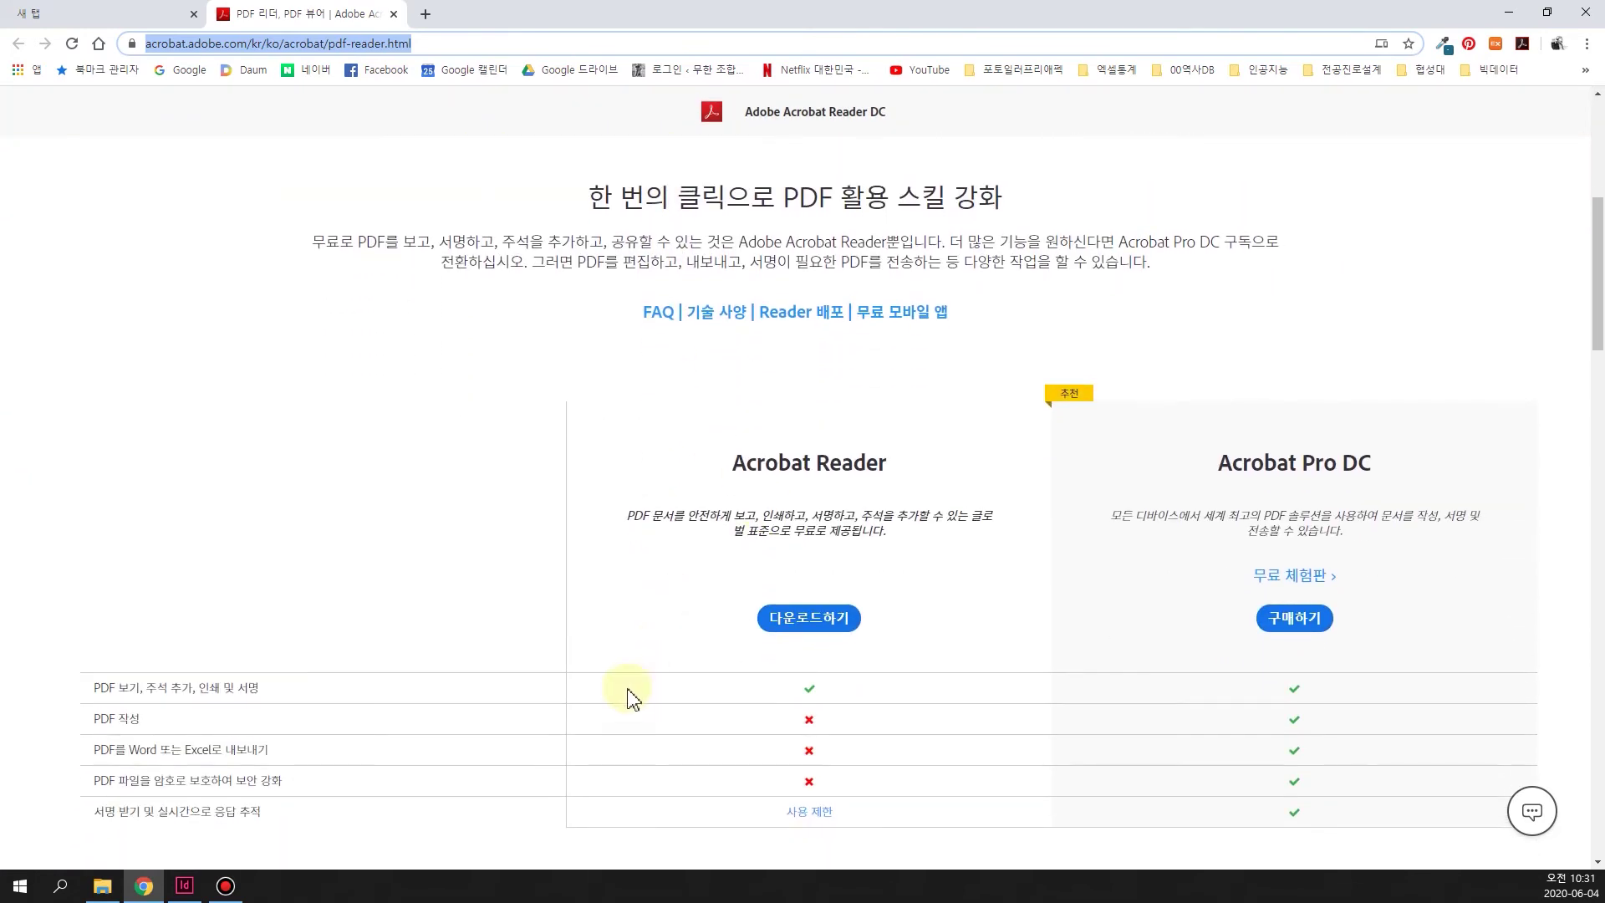
pyautogui.scroll(-1, 669, 718)
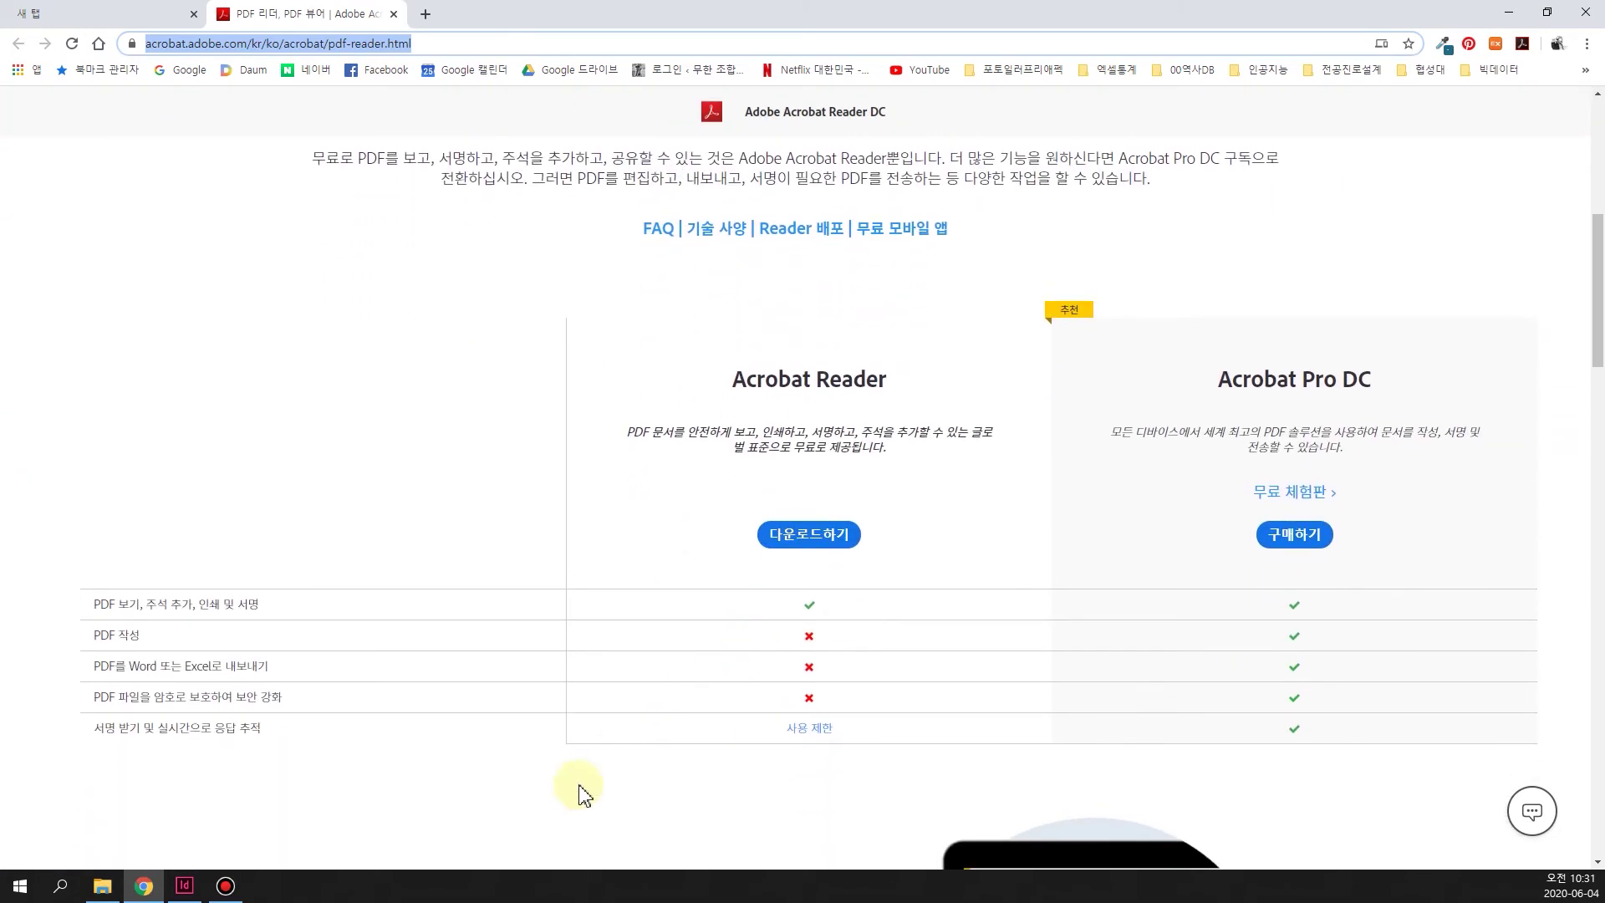
pyautogui.click(186, 888)
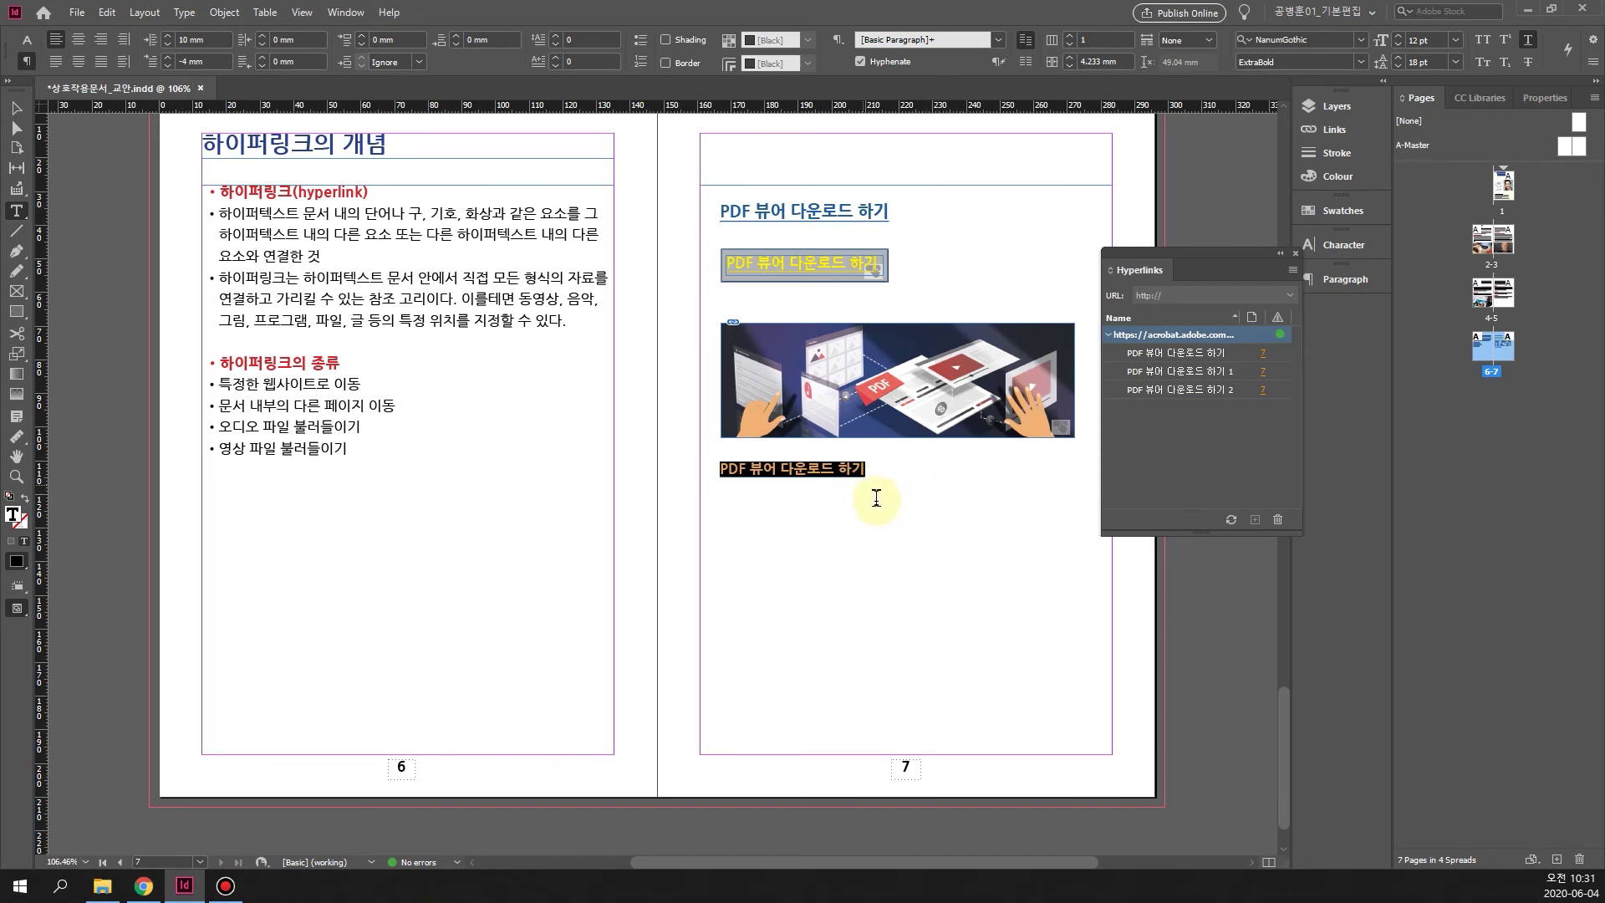
pyautogui.click(1296, 253)
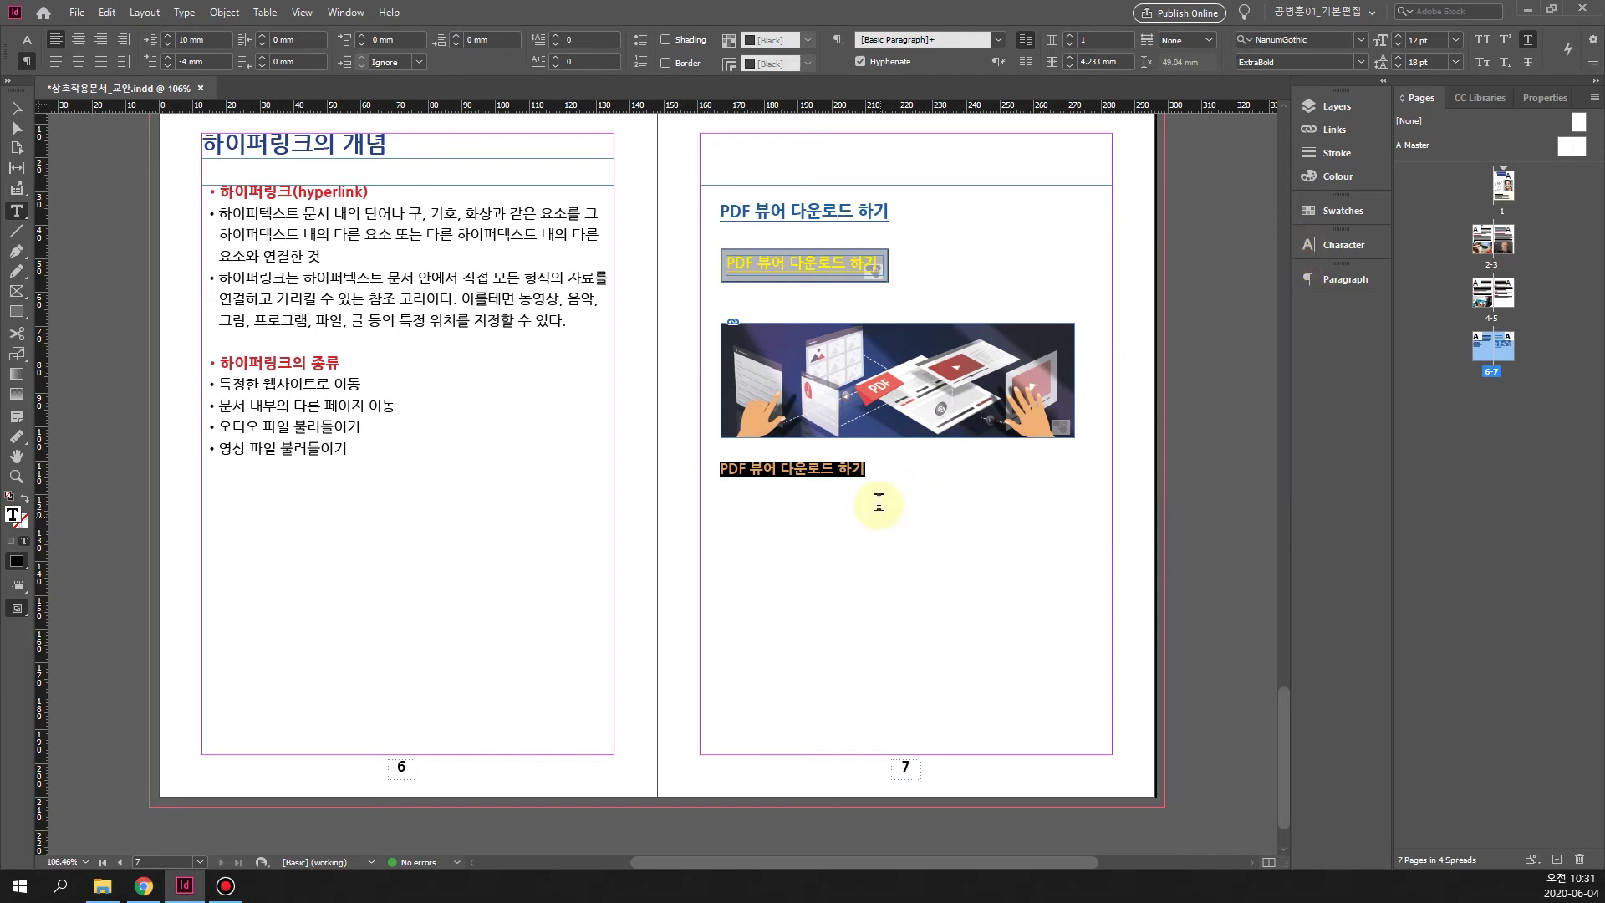
pyautogui.click(886, 474)
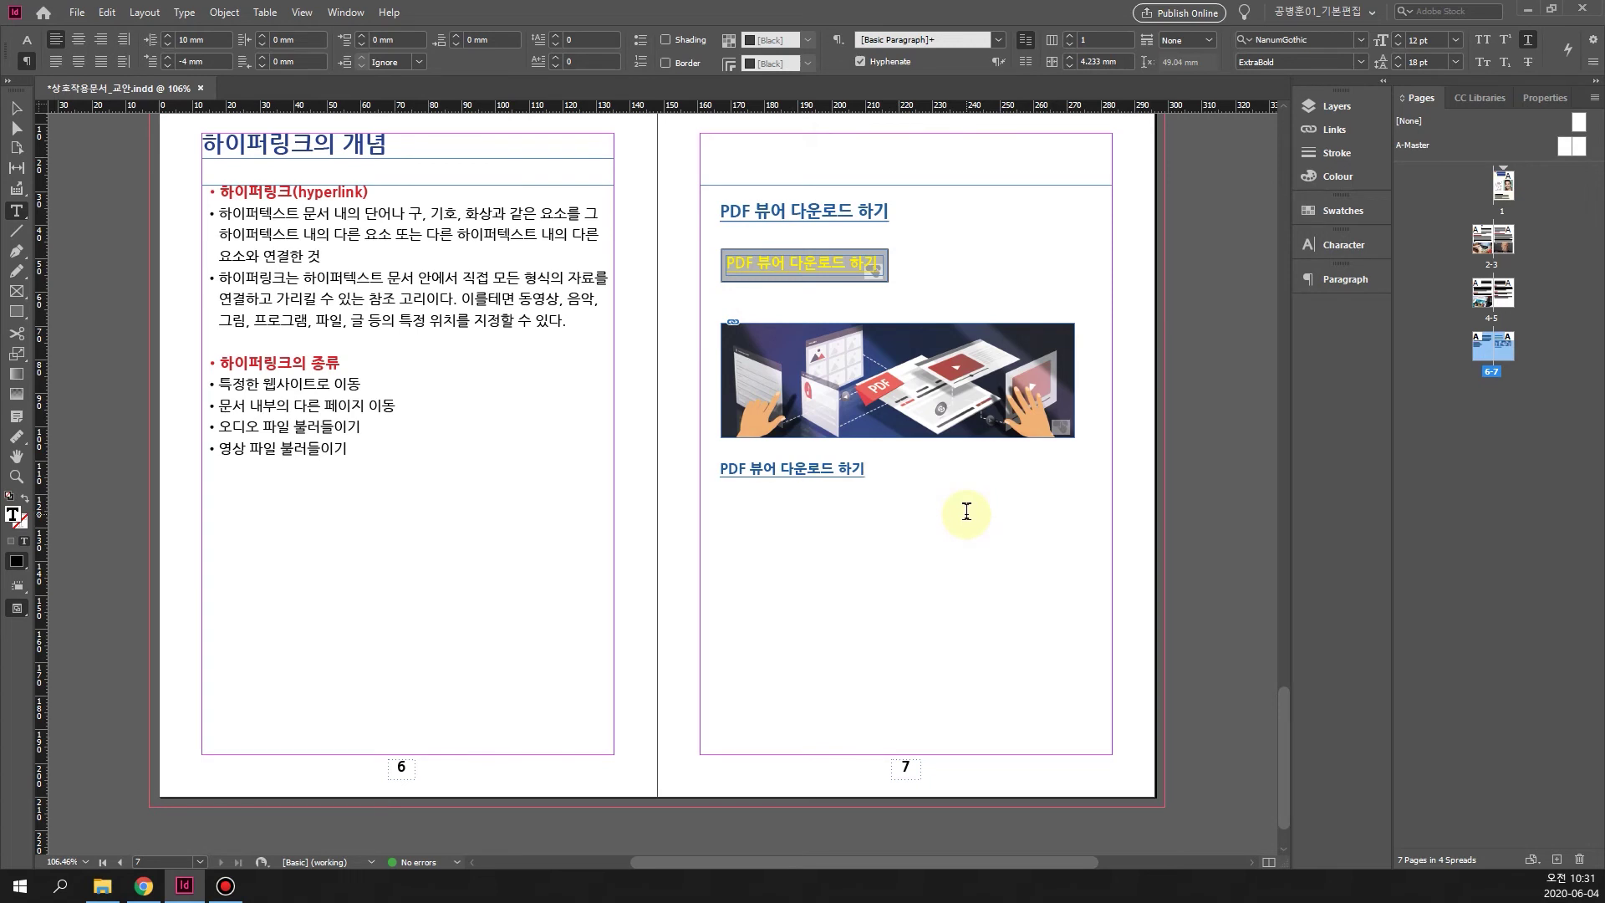
# Draw a rectangle about 51 × 10 mm below the linked text on page 7 and fill it with C=100 M=0 Y=0 K=0.
pyautogui.click(17, 316)
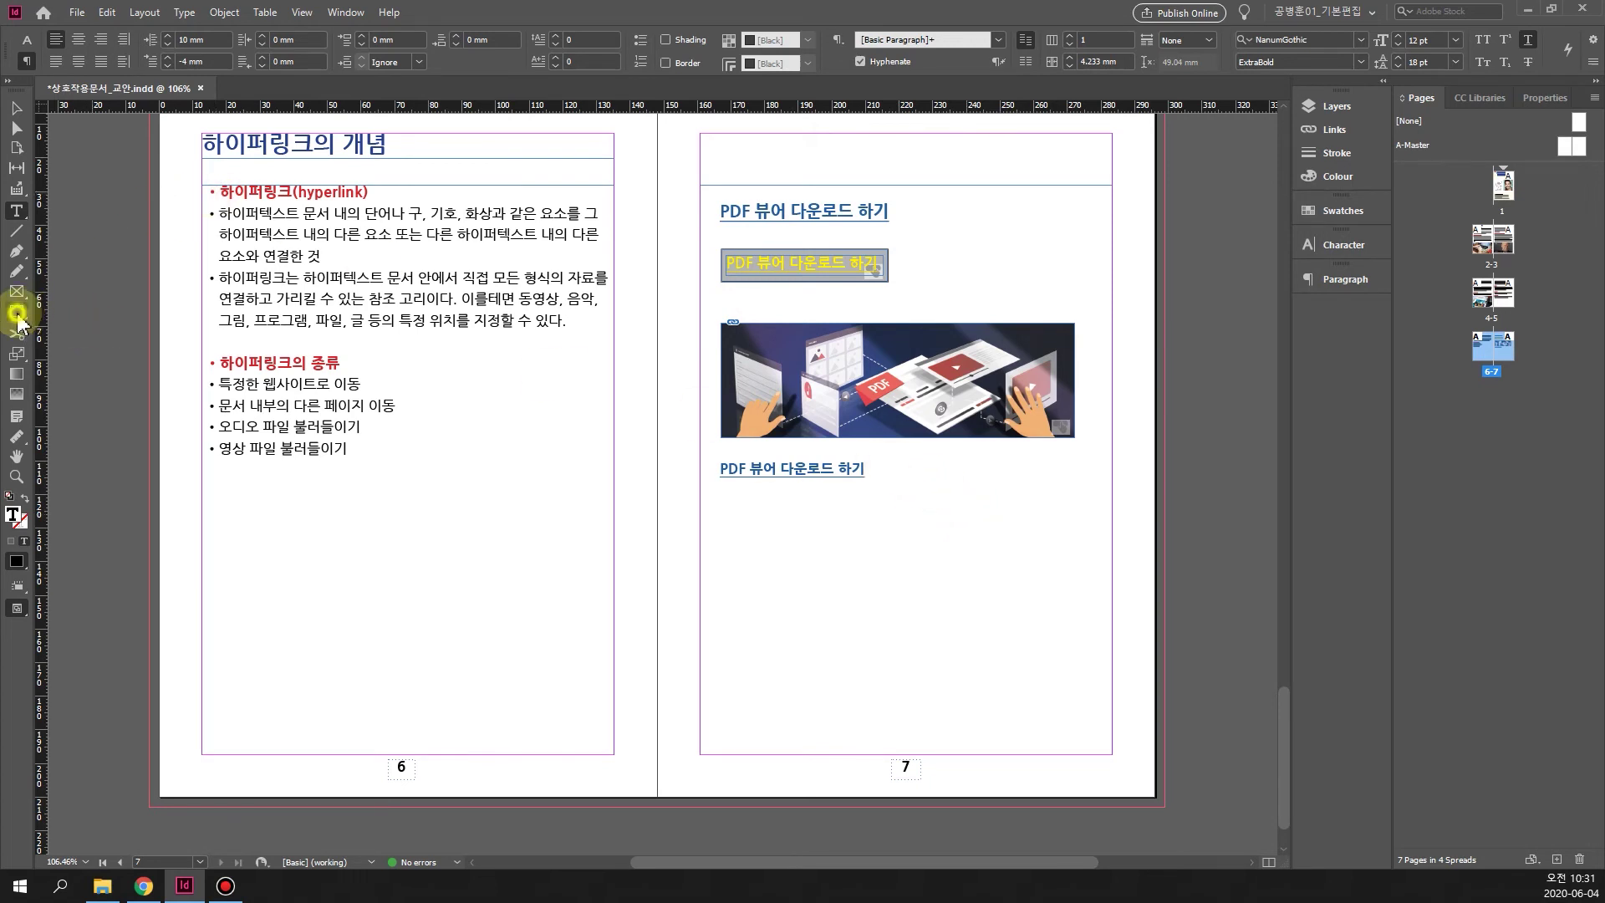
pyautogui.moveTo(726, 505); pyautogui.dragTo(898, 539)
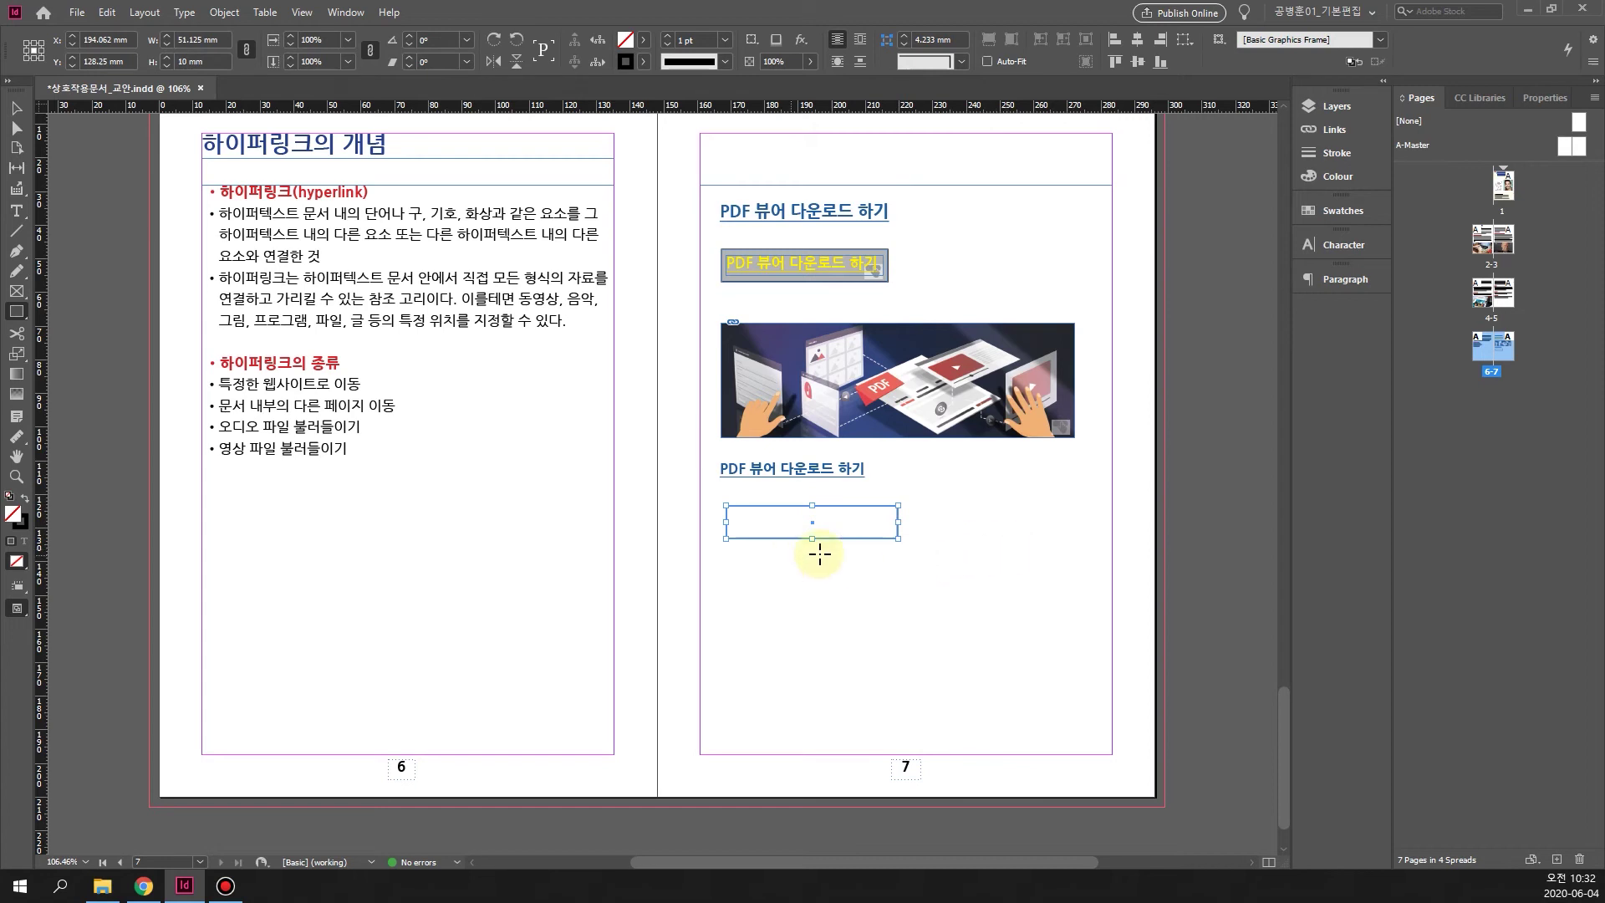
pyautogui.click(644, 41)
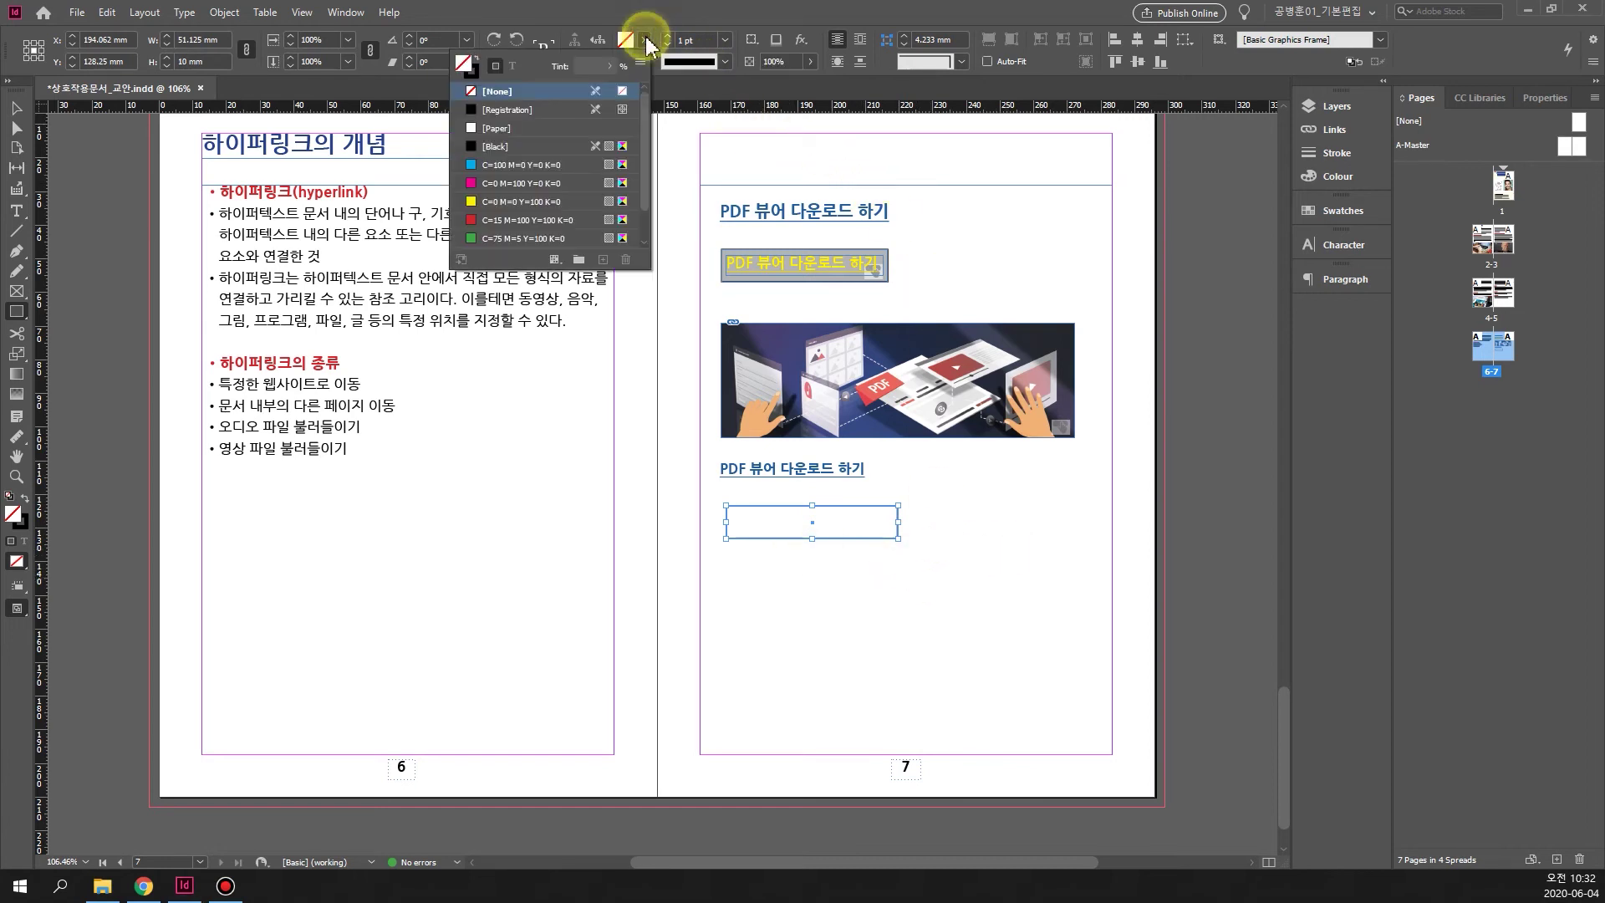
pyautogui.click(516, 165)
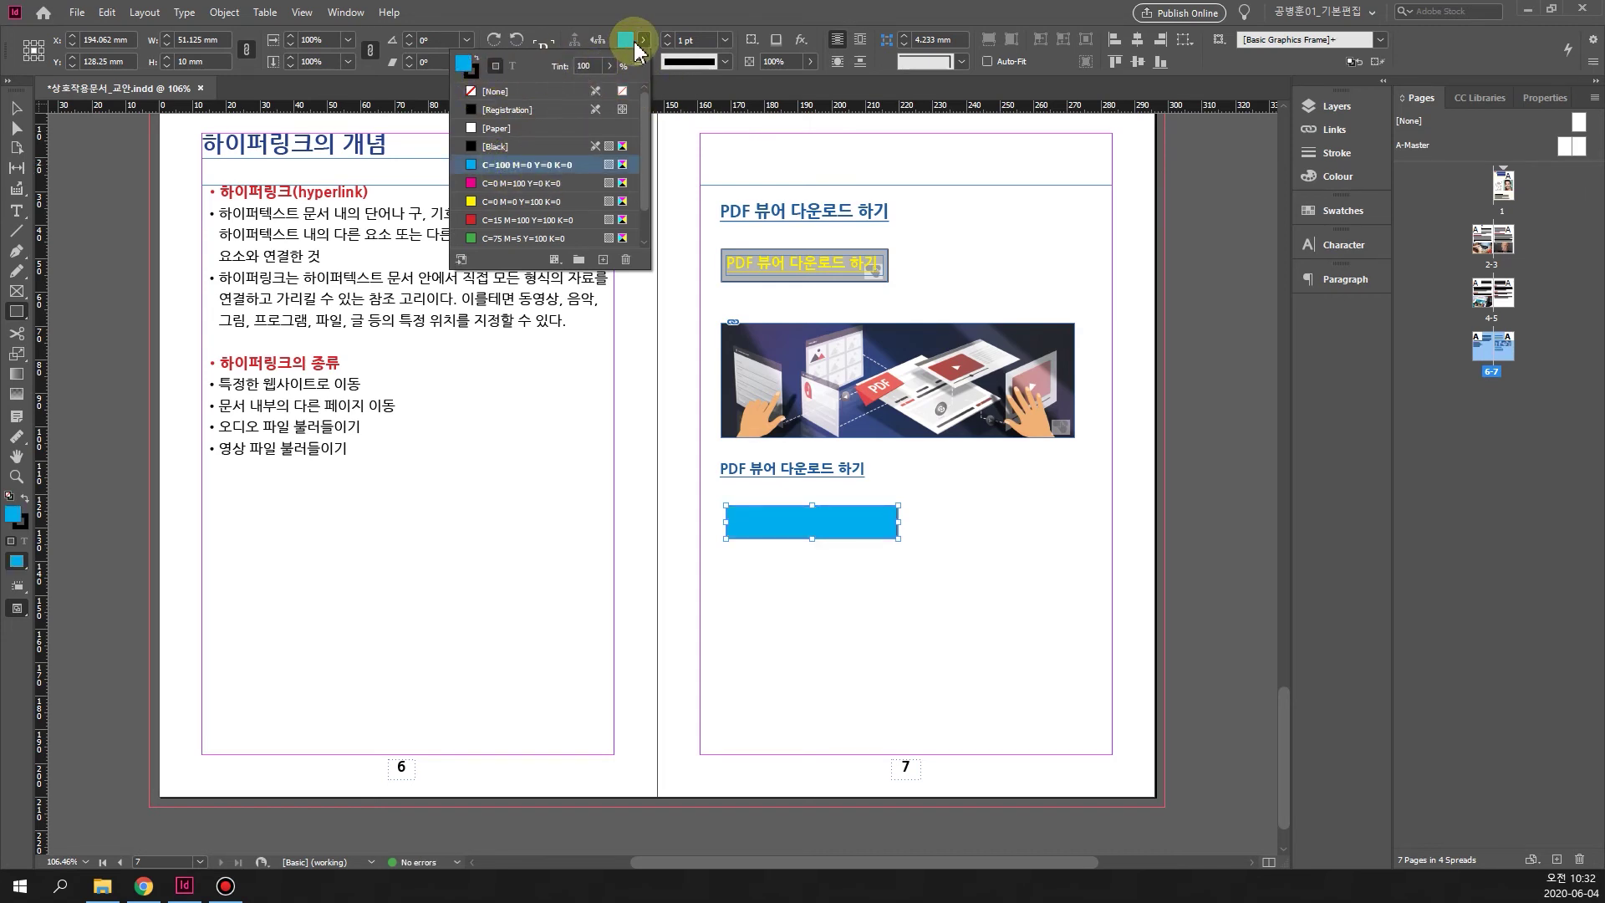
# Lower the fill tint of the new rectangle to a light cyan.
pyautogui.click(609, 66)
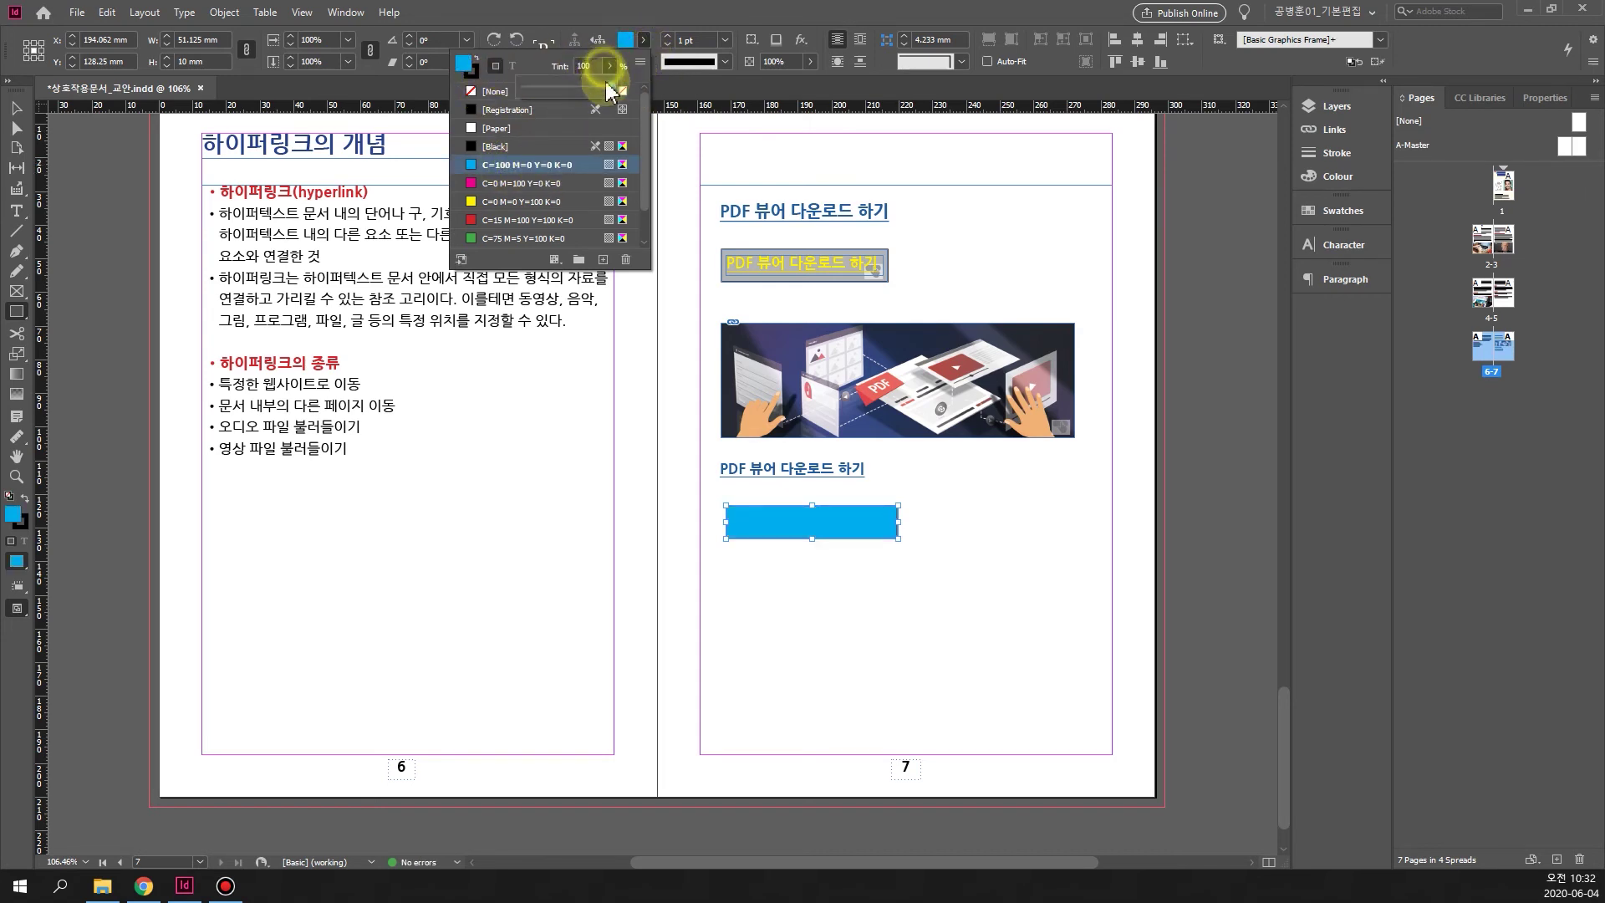
pyautogui.moveTo(614, 87); pyautogui.dragTo(557, 93)
pyautogui.click(678, 91)
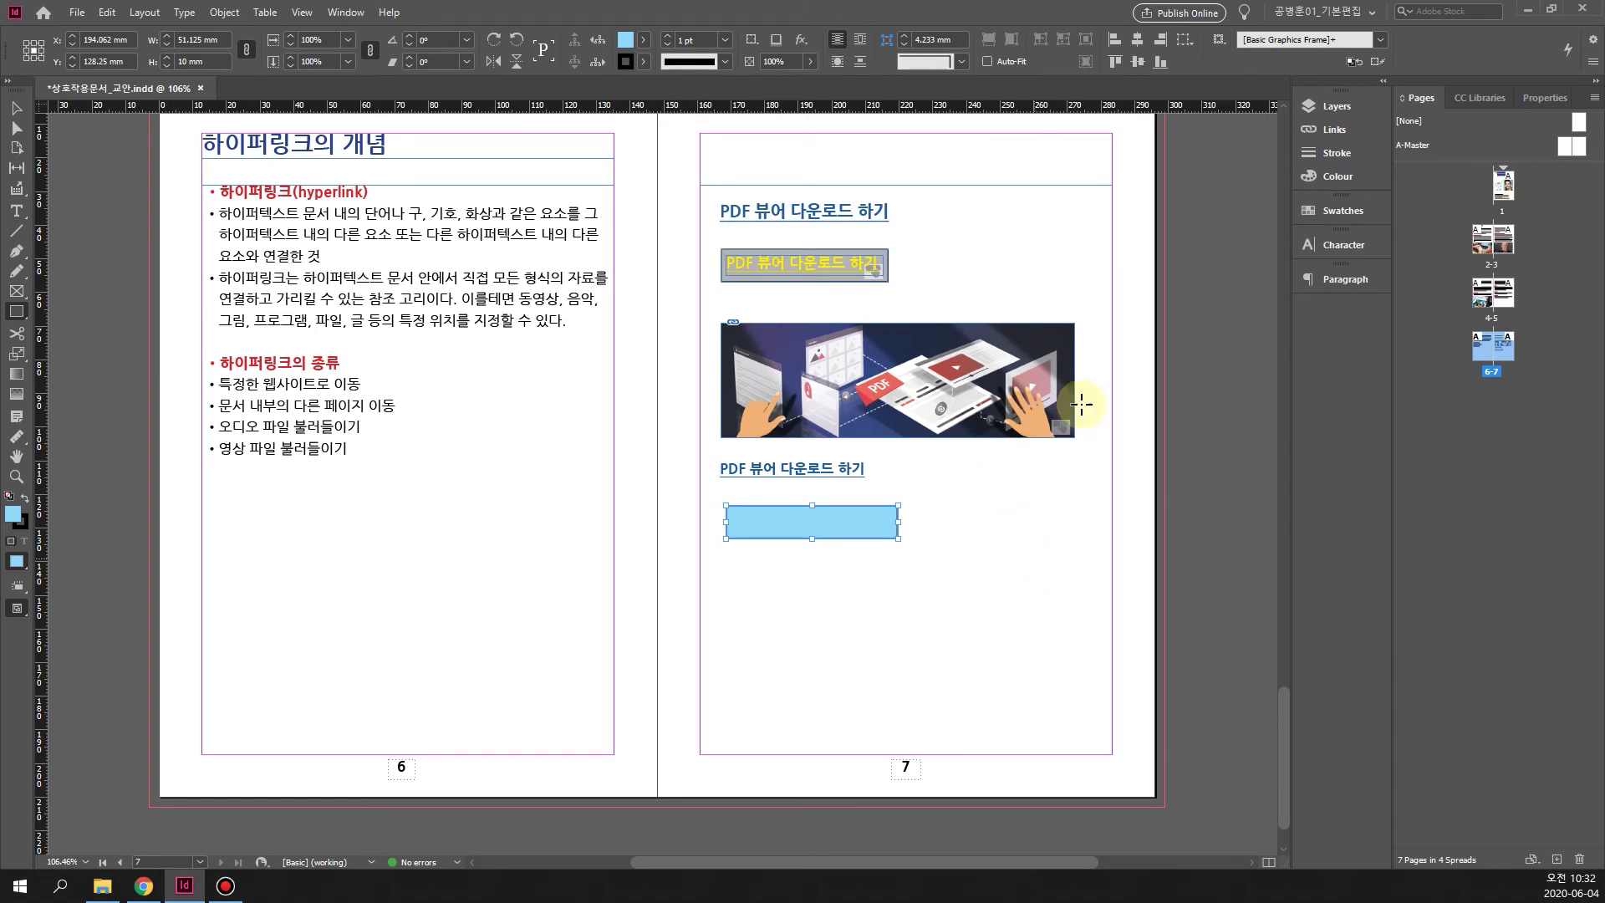
pyautogui.click(16, 108)
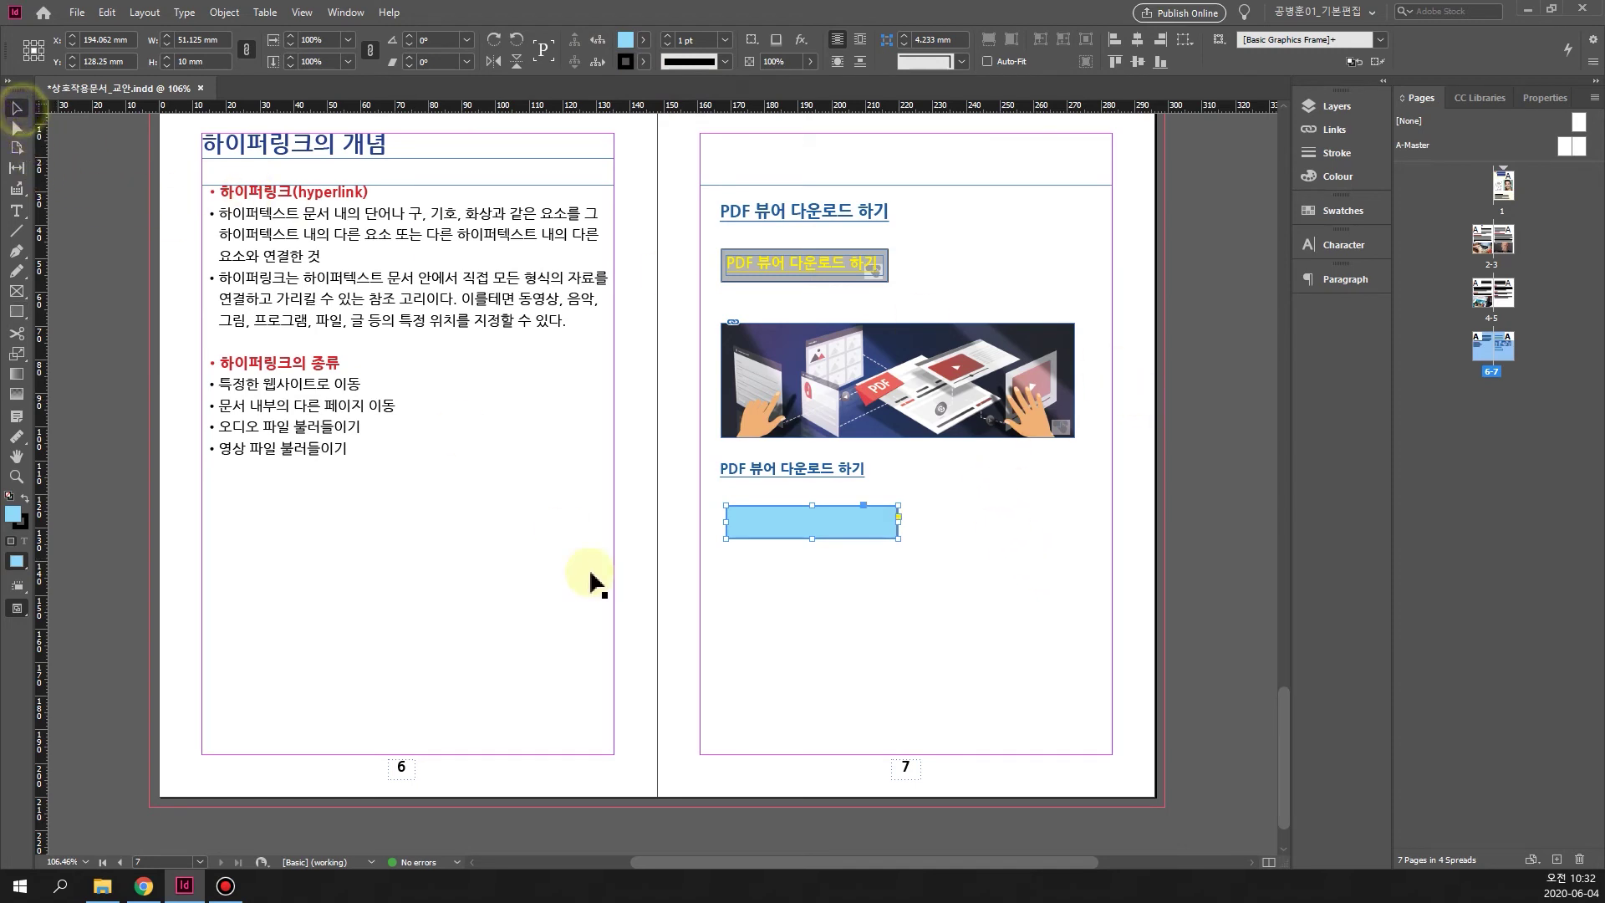
# Align the light cyan rectangle with the start of the linked text above it and convert it to a button.
pyautogui.click(518, 584)
pyautogui.moveTo(839, 543); pyautogui.dragTo(833, 537)
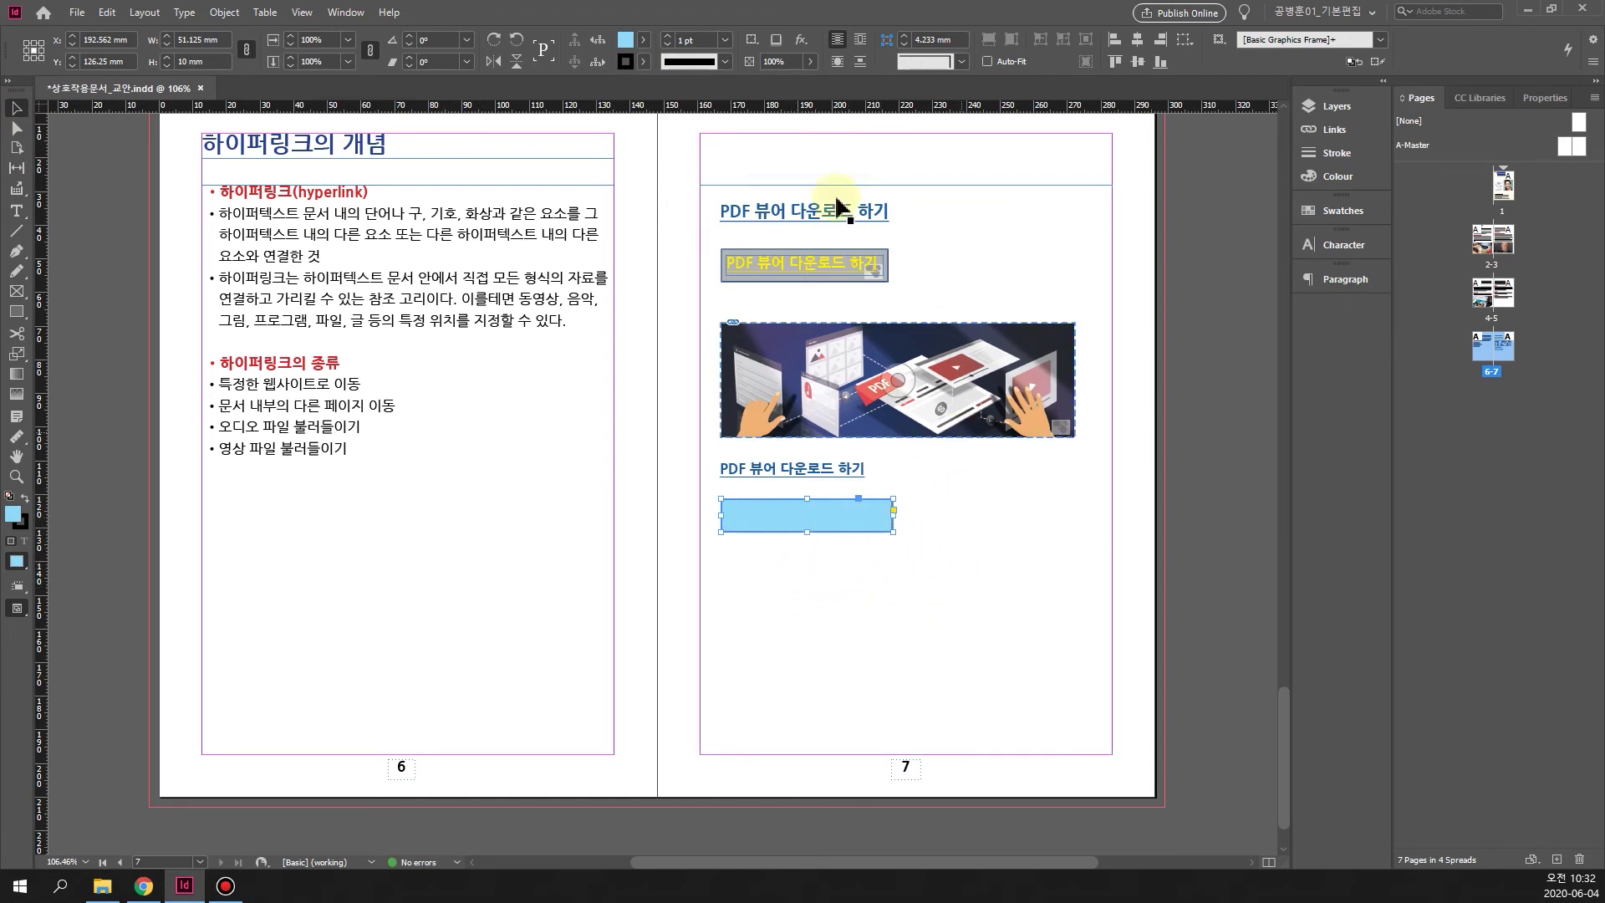
pyautogui.click(348, 18)
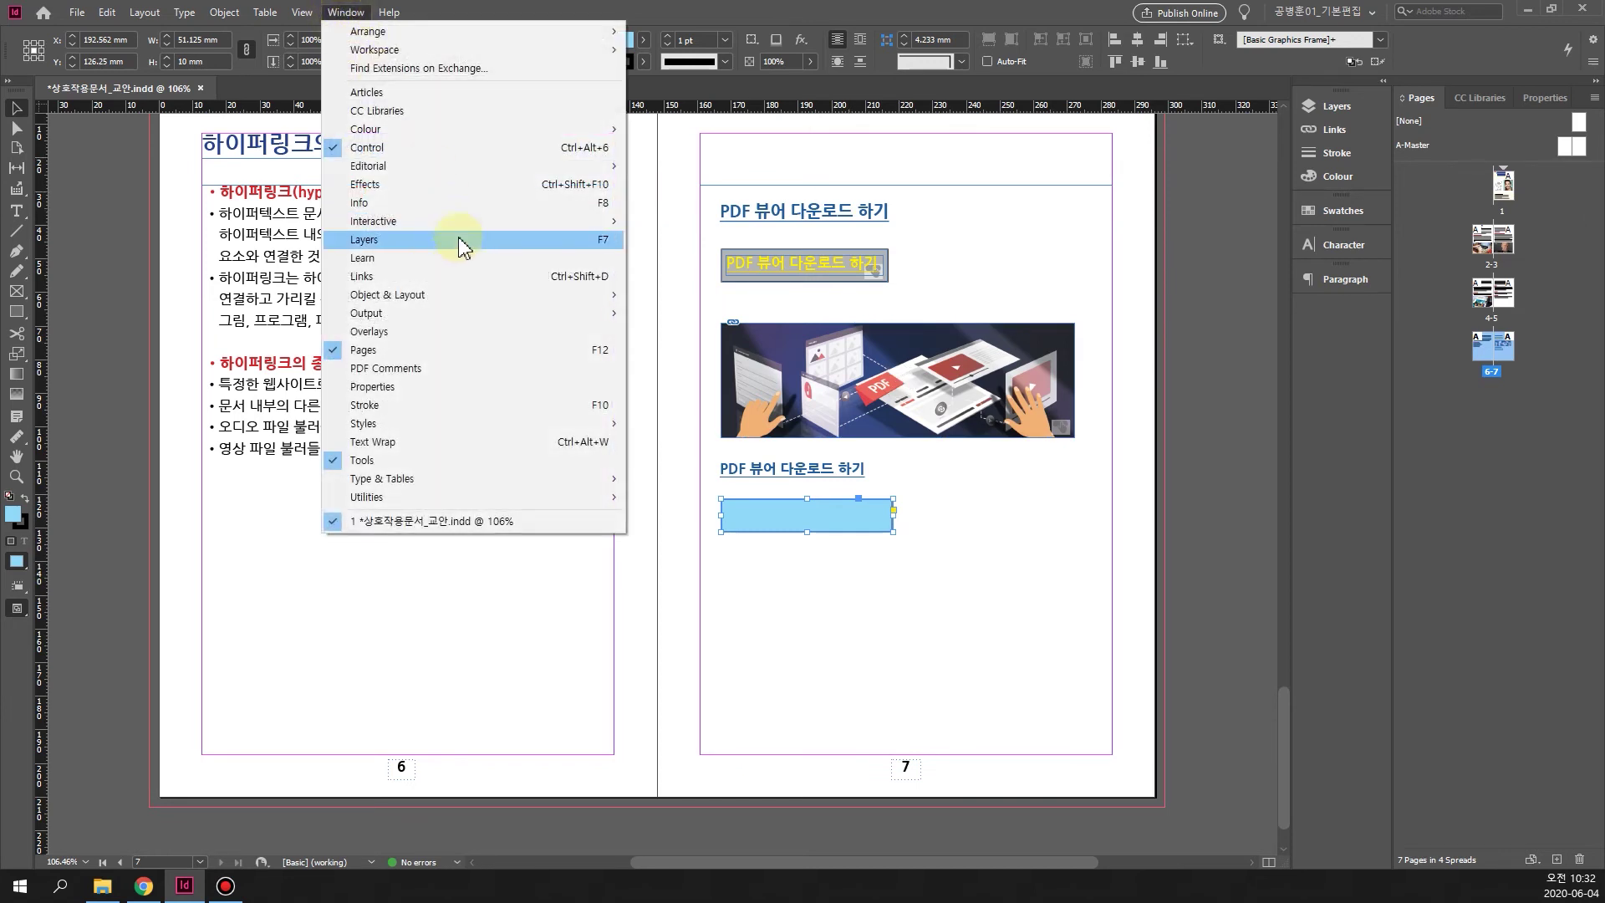
pyautogui.moveTo(535, 224)
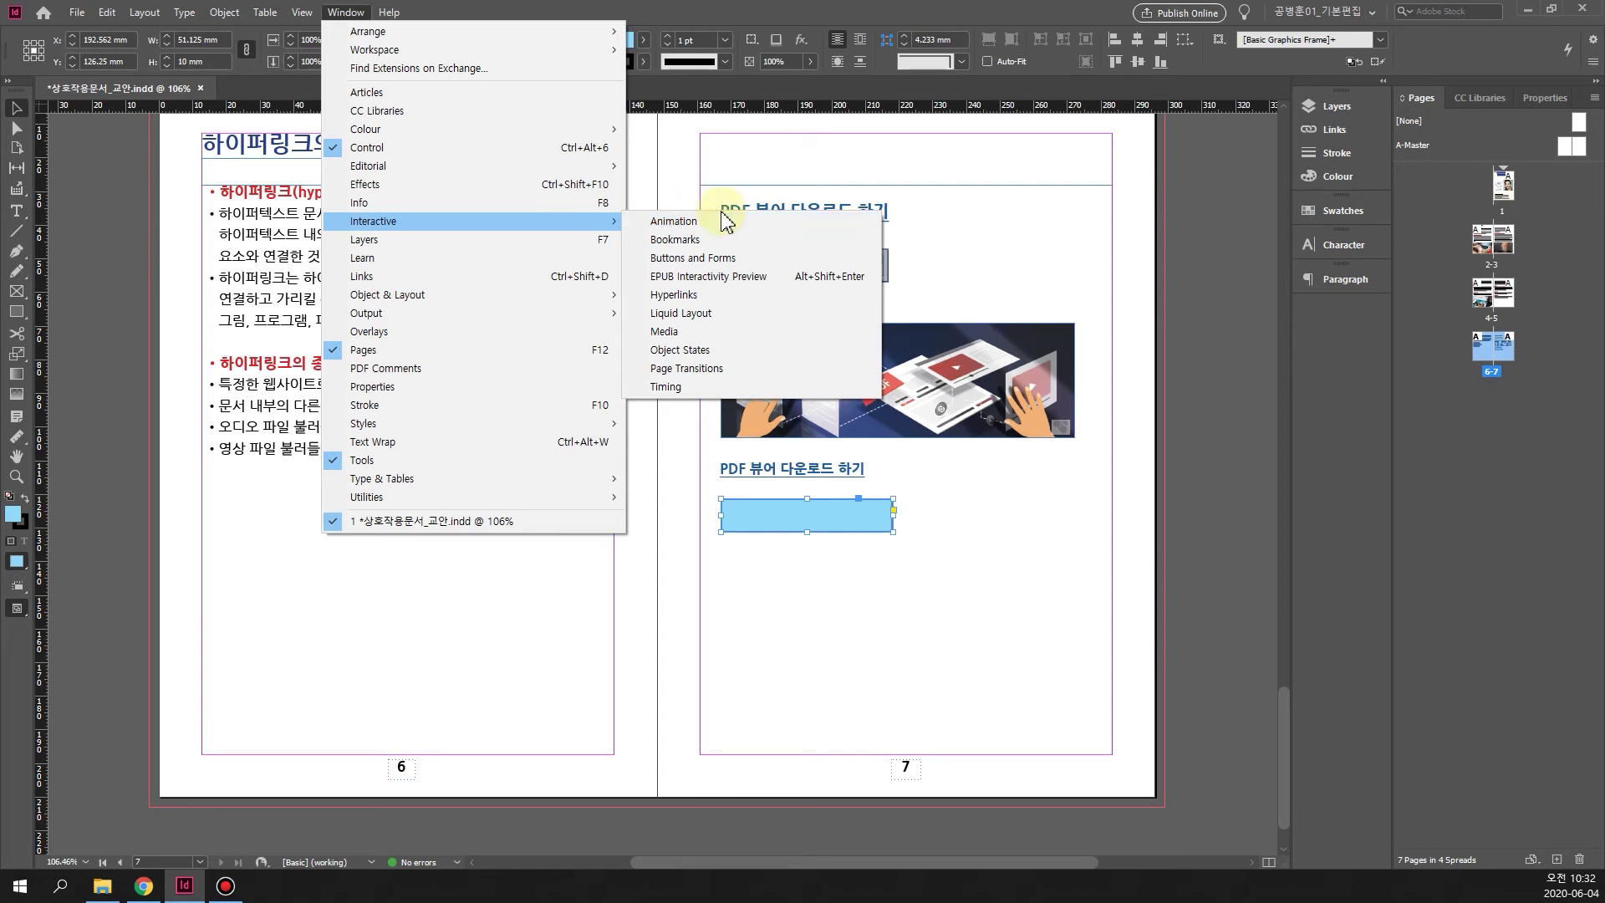
pyautogui.click(750, 262)
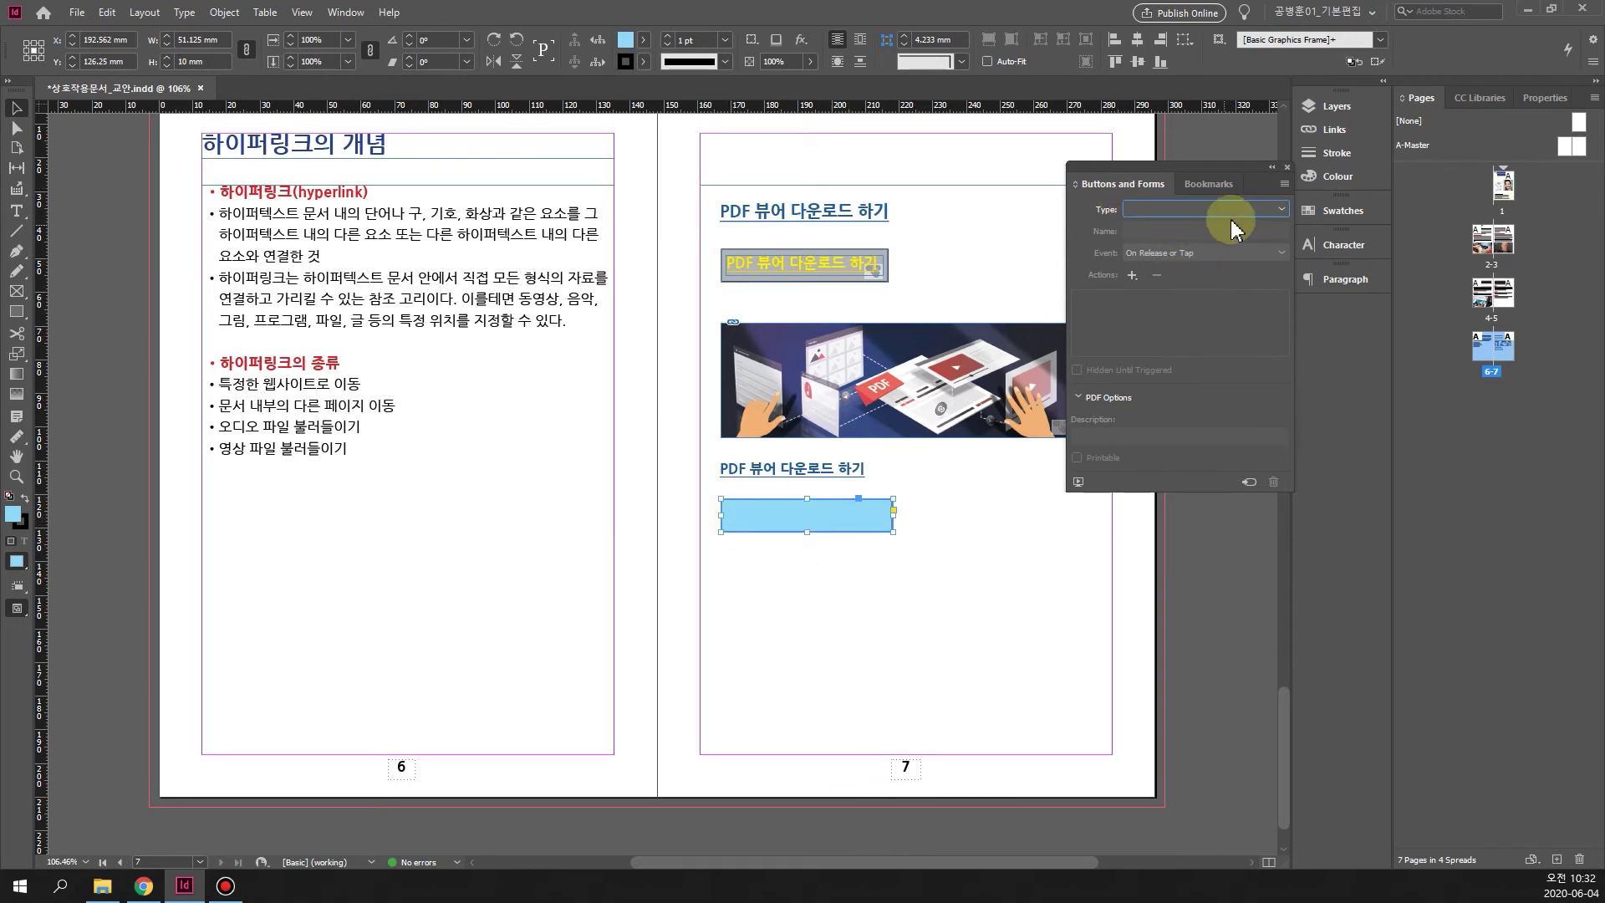
pyautogui.click(1272, 214)
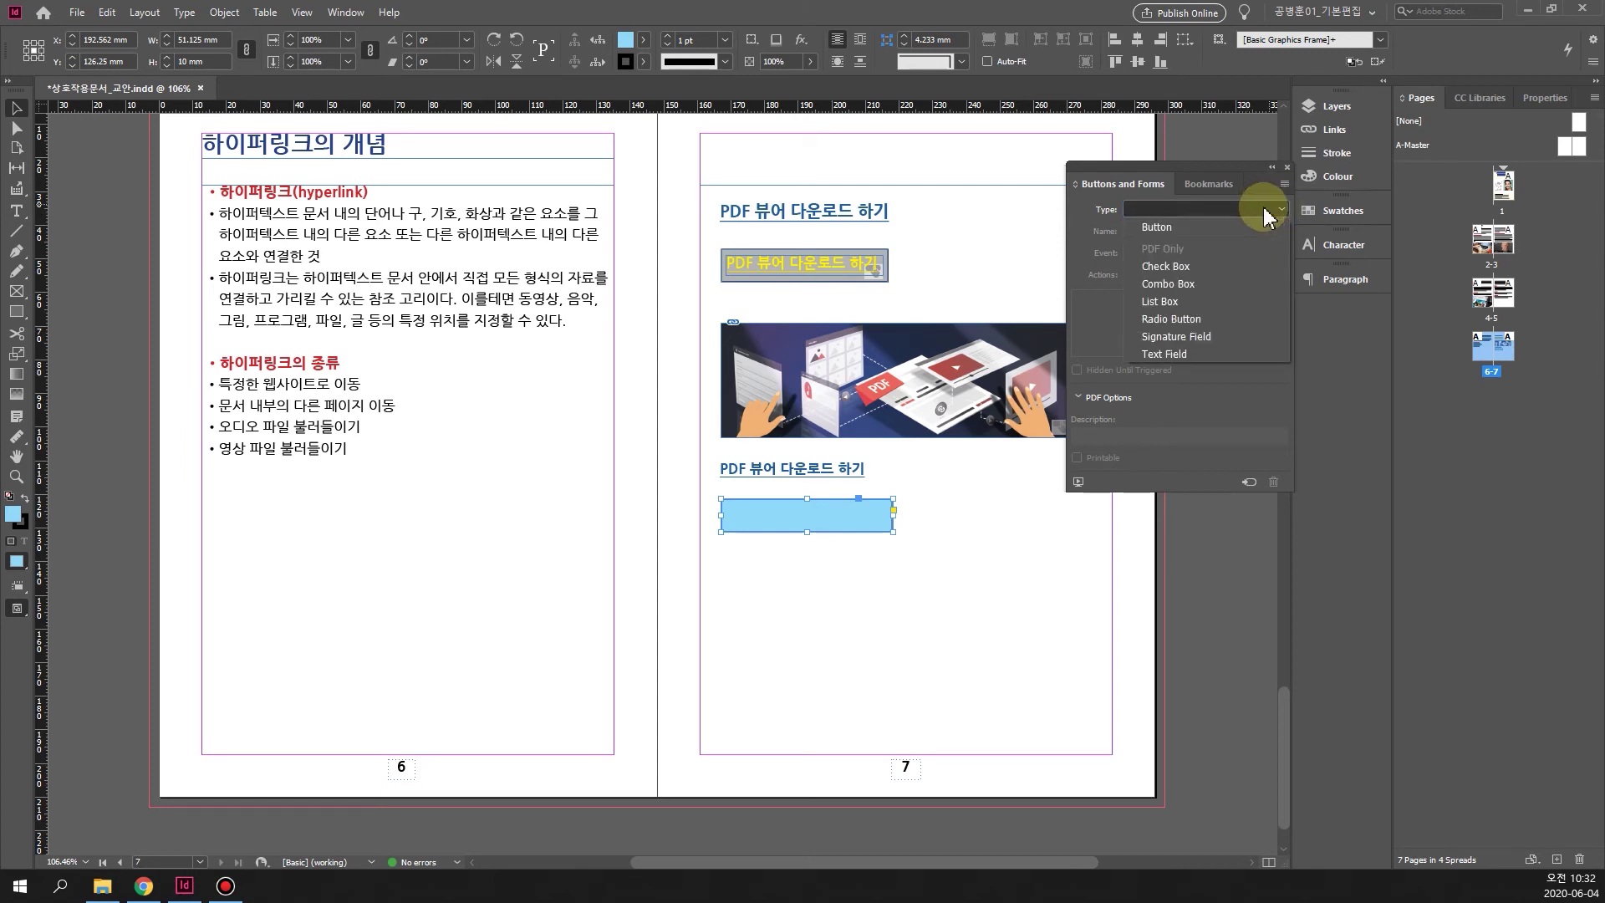
pyautogui.click(1209, 227)
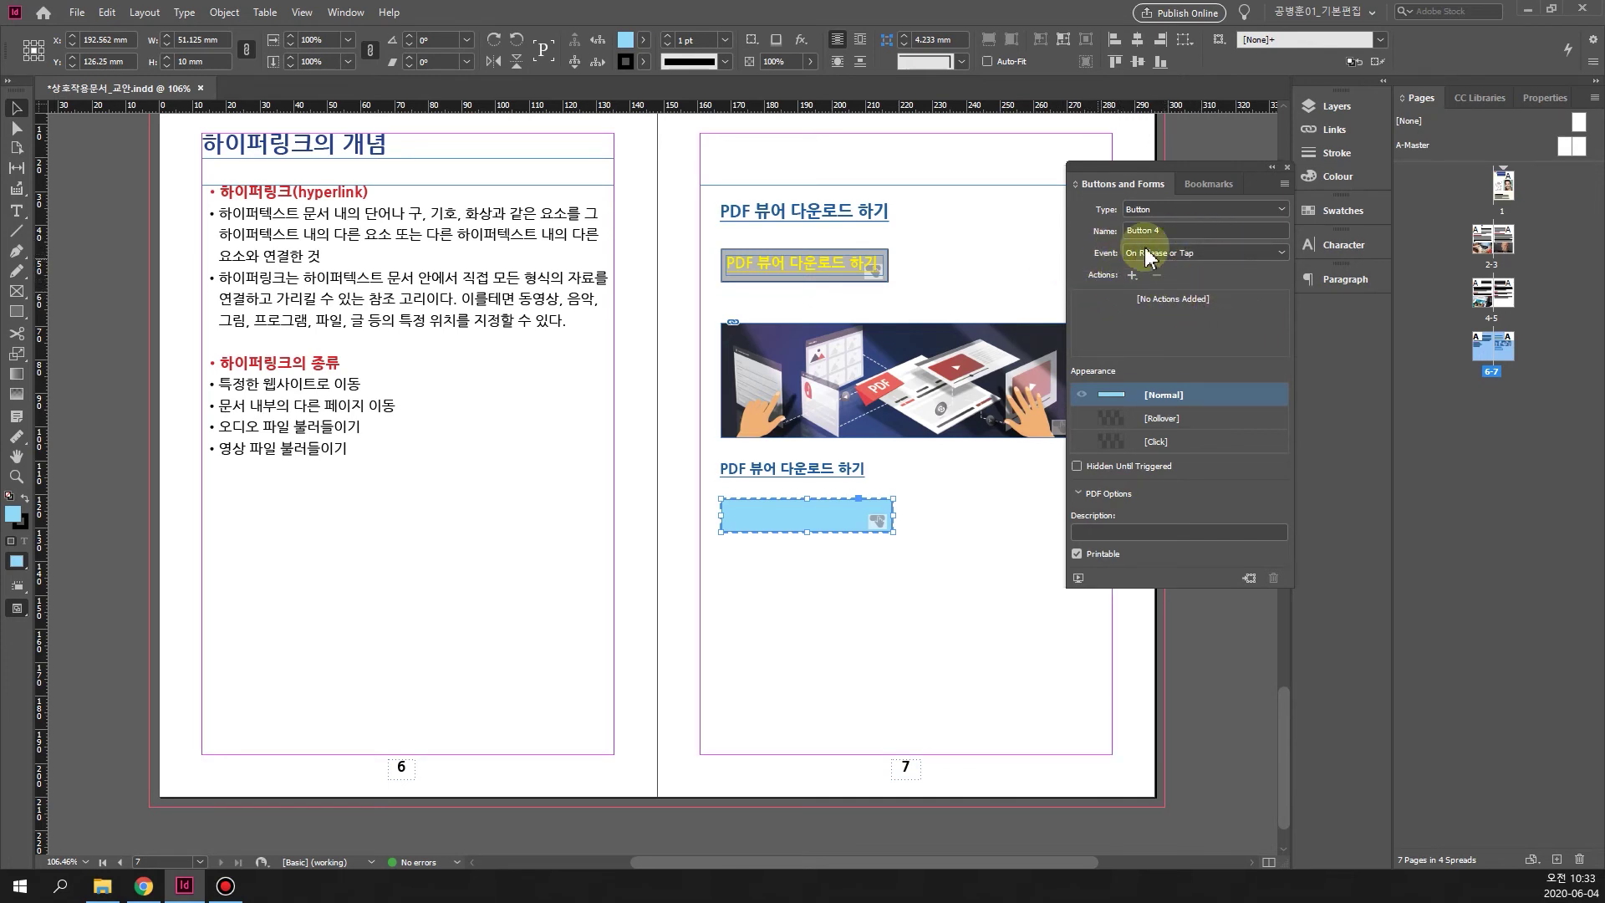
# Set the cyan button's event to On Click and add a Go To URL action with the copied Acrobat PDF reader page address.
pyautogui.click(1261, 251)
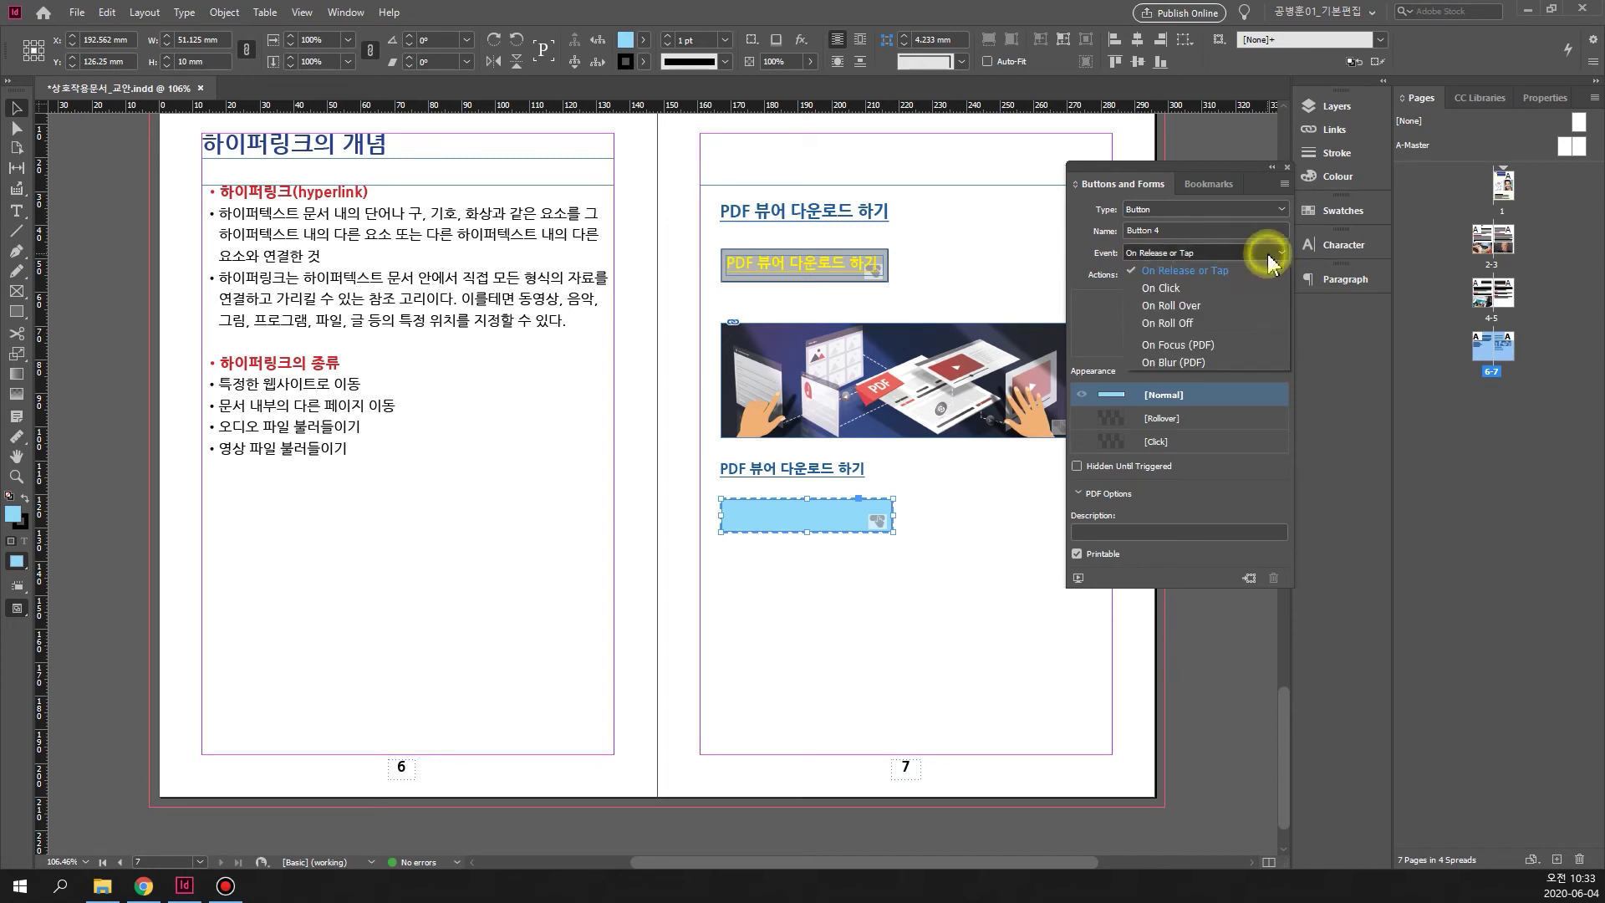
pyautogui.click(1175, 291)
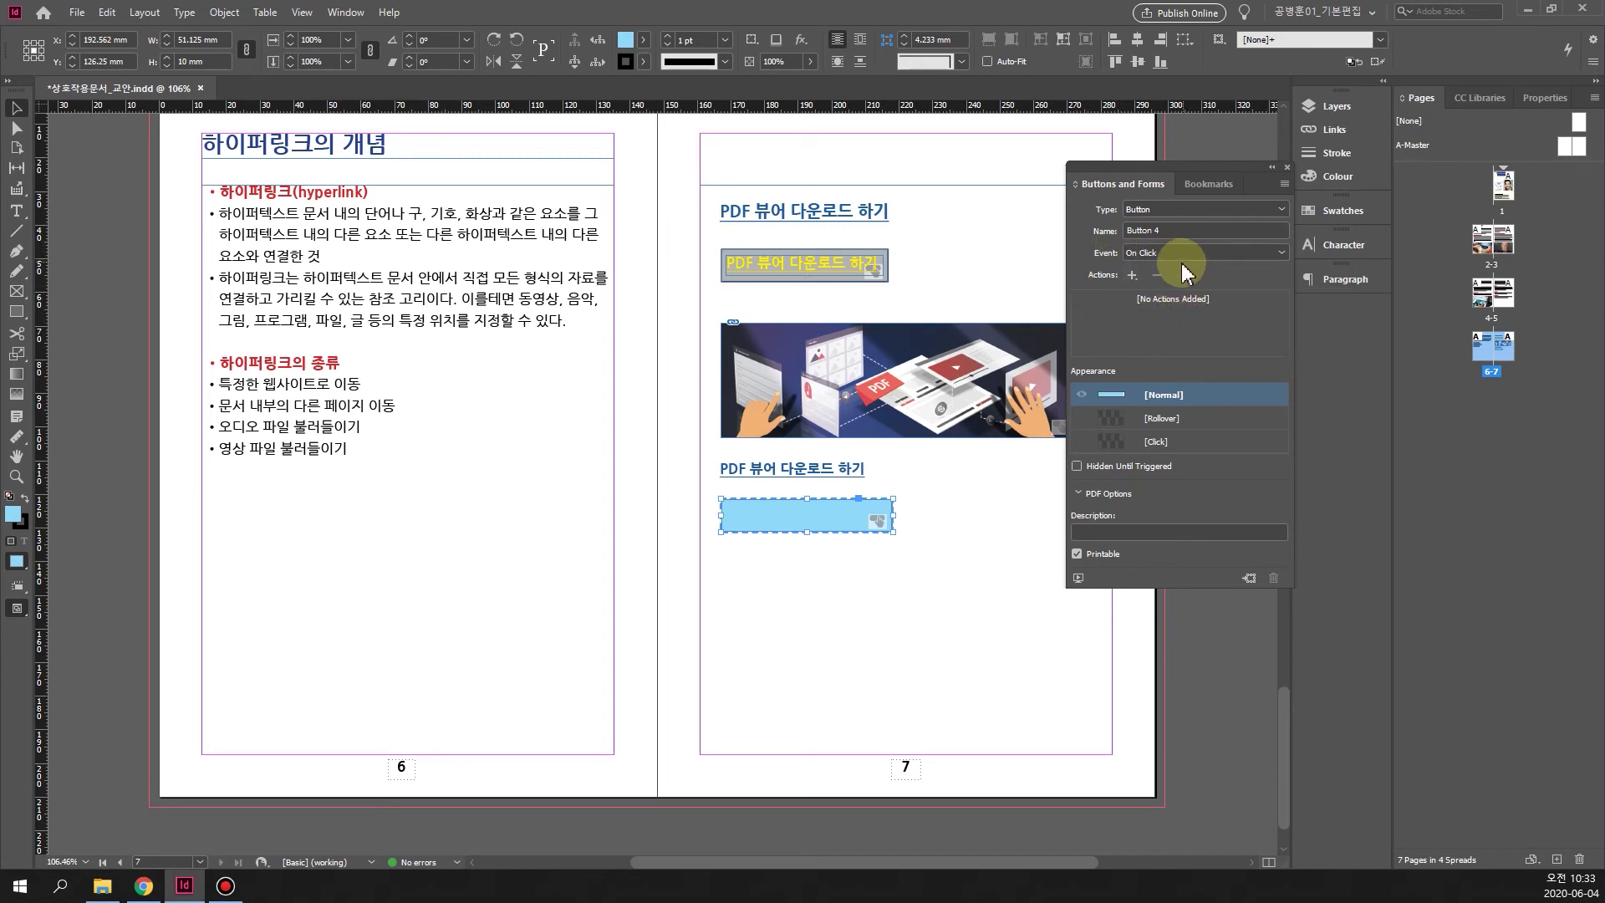
pyautogui.click(1132, 275)
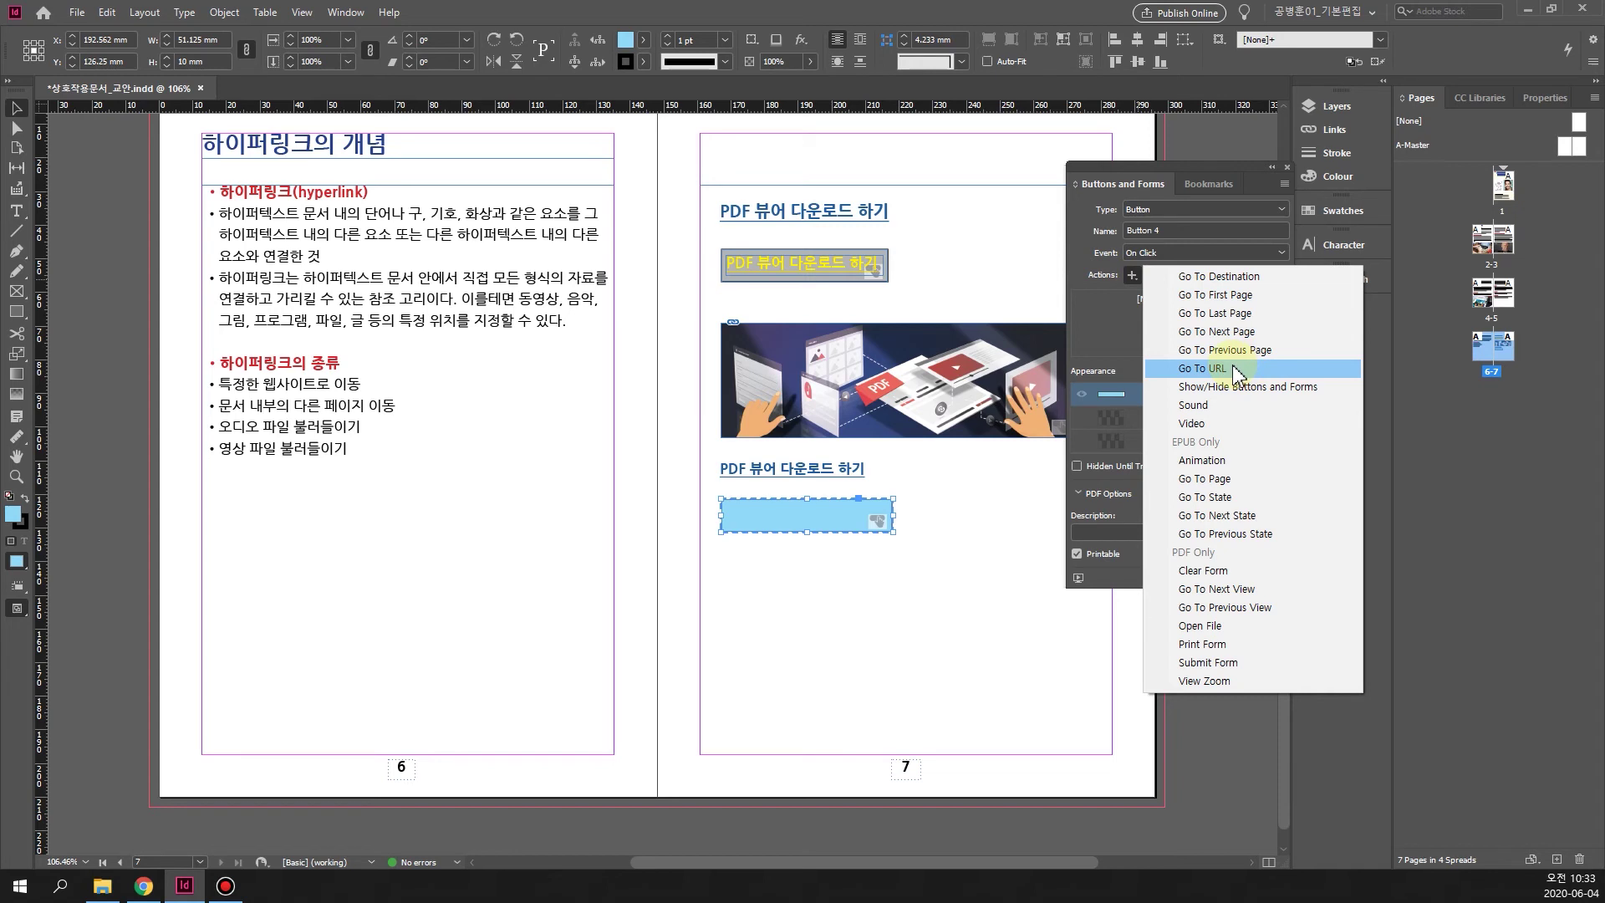
pyautogui.moveTo(1235, 375); pyautogui.dragTo(1229, 368)
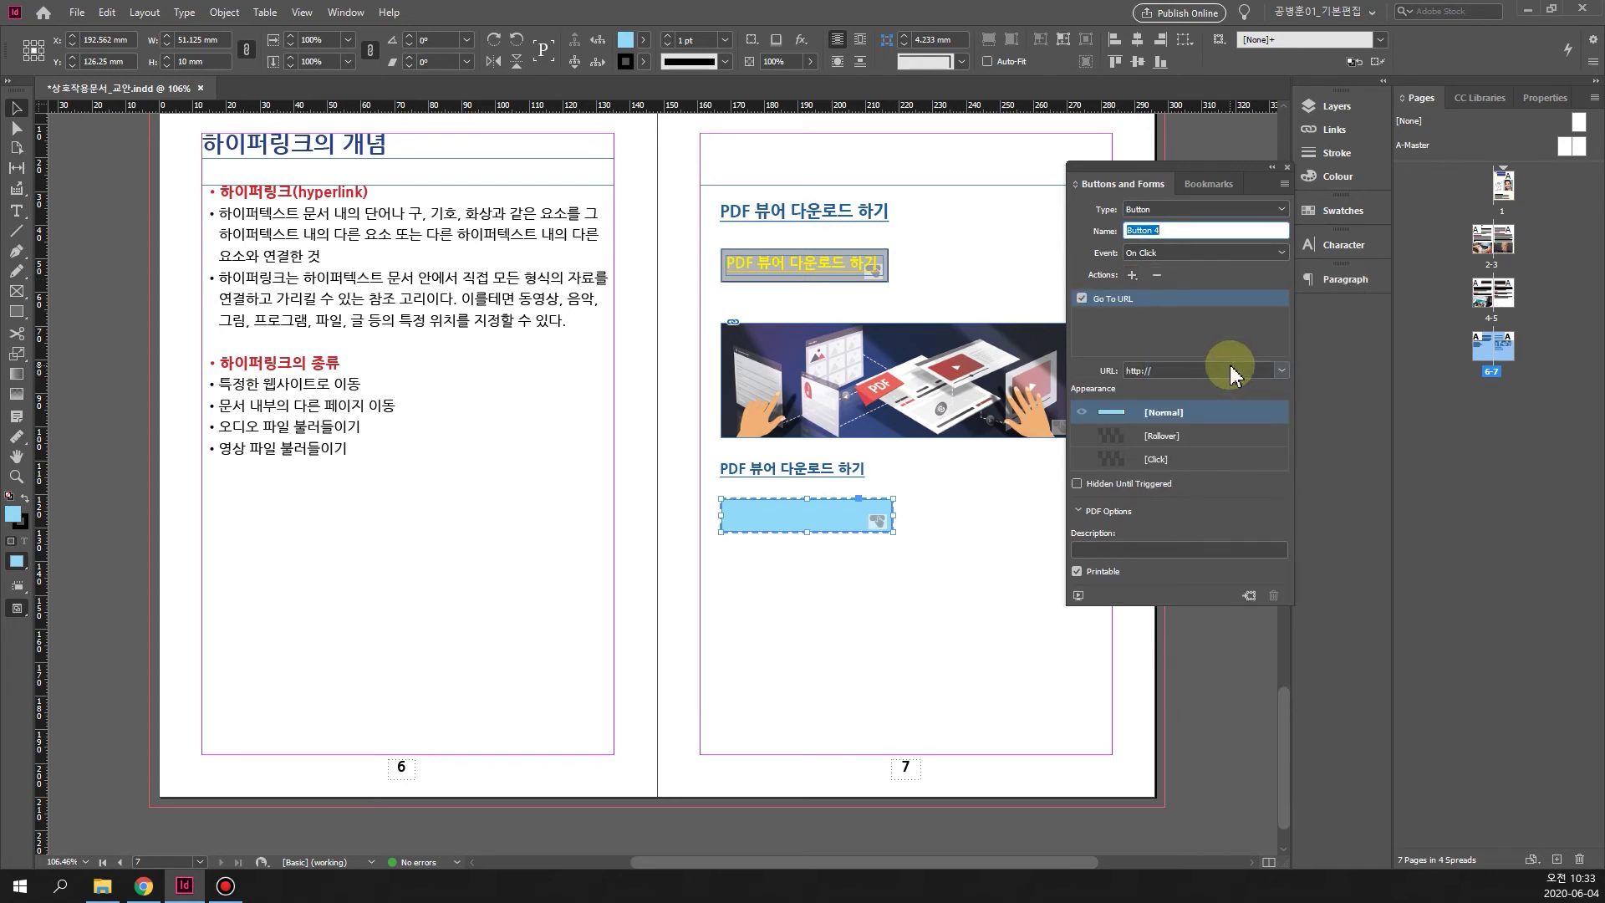
pyautogui.click(1165, 368)
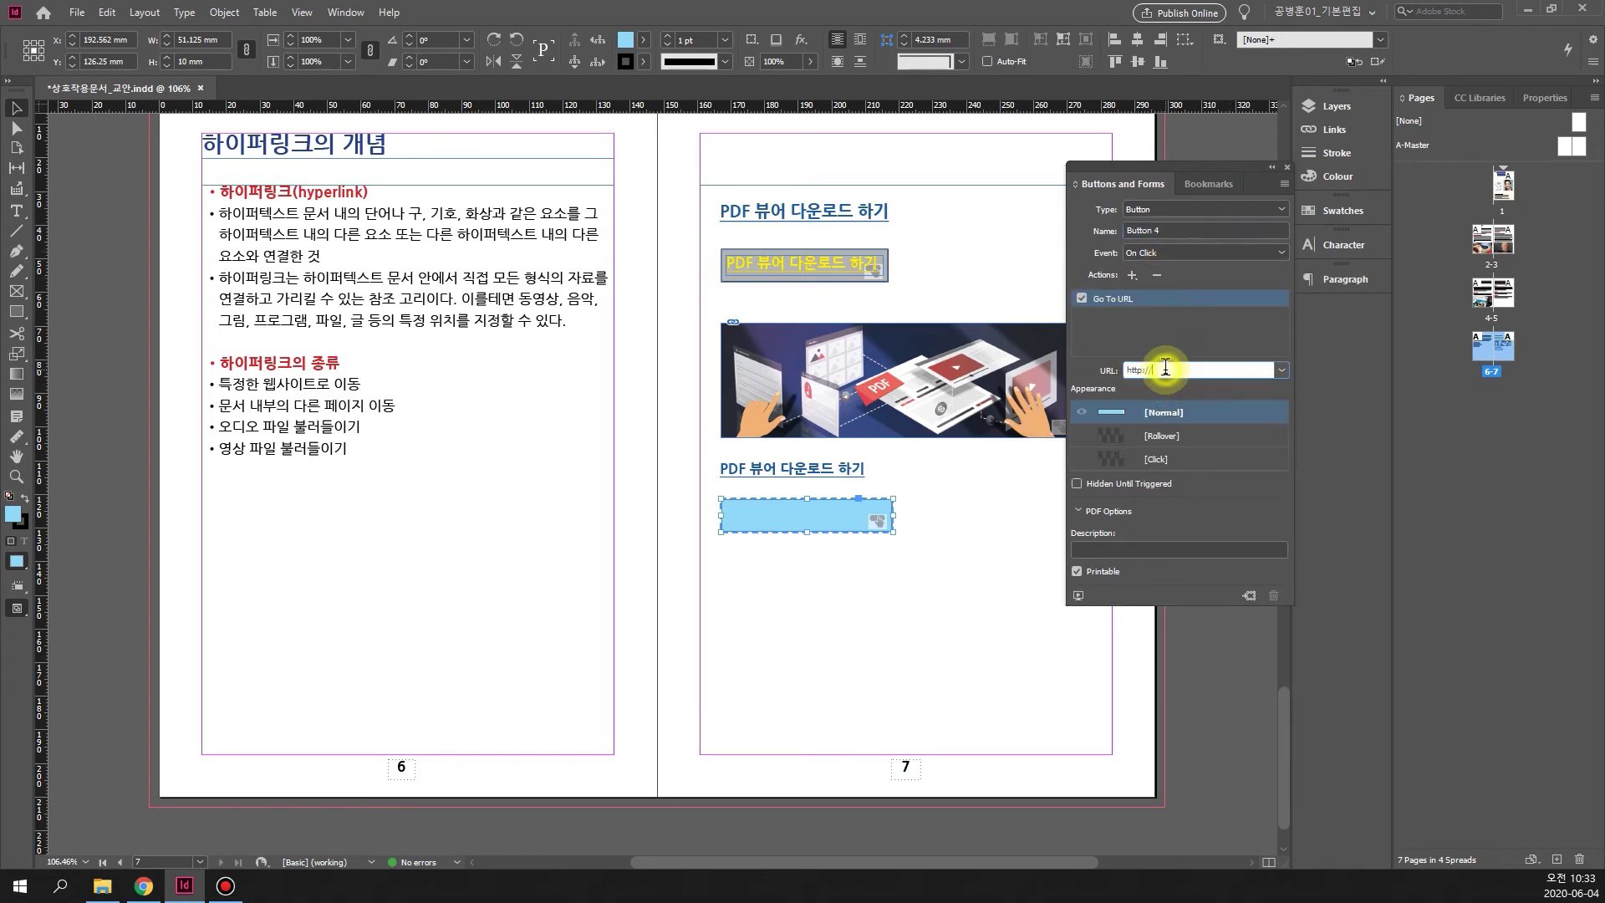
pyautogui.hotkey('ctrl', 'v')
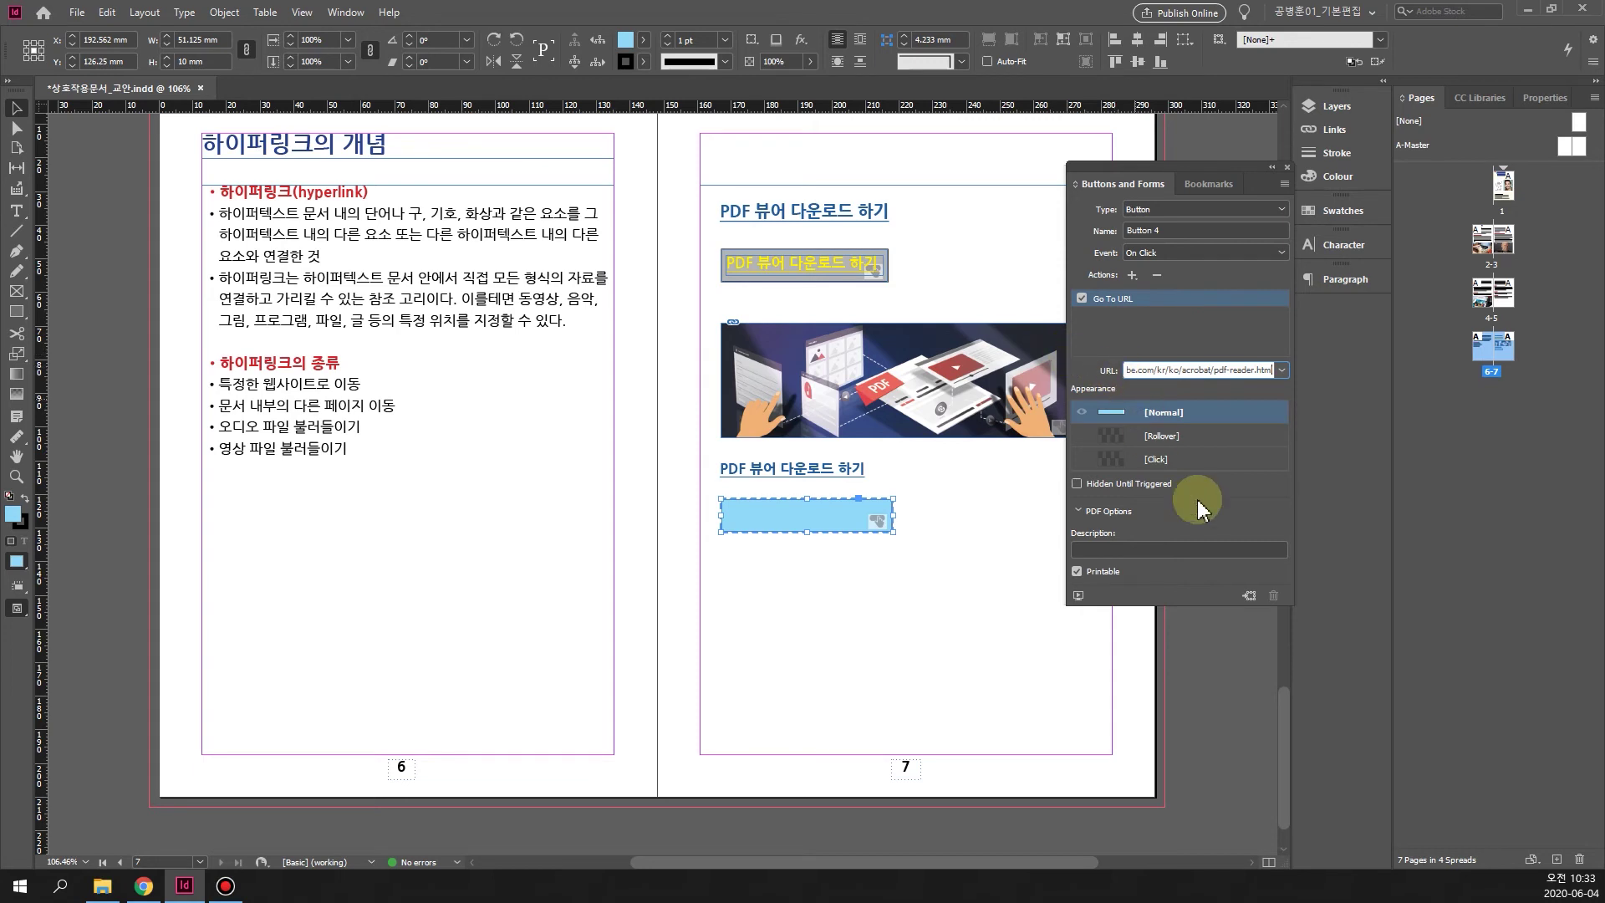
pyautogui.click(1227, 487)
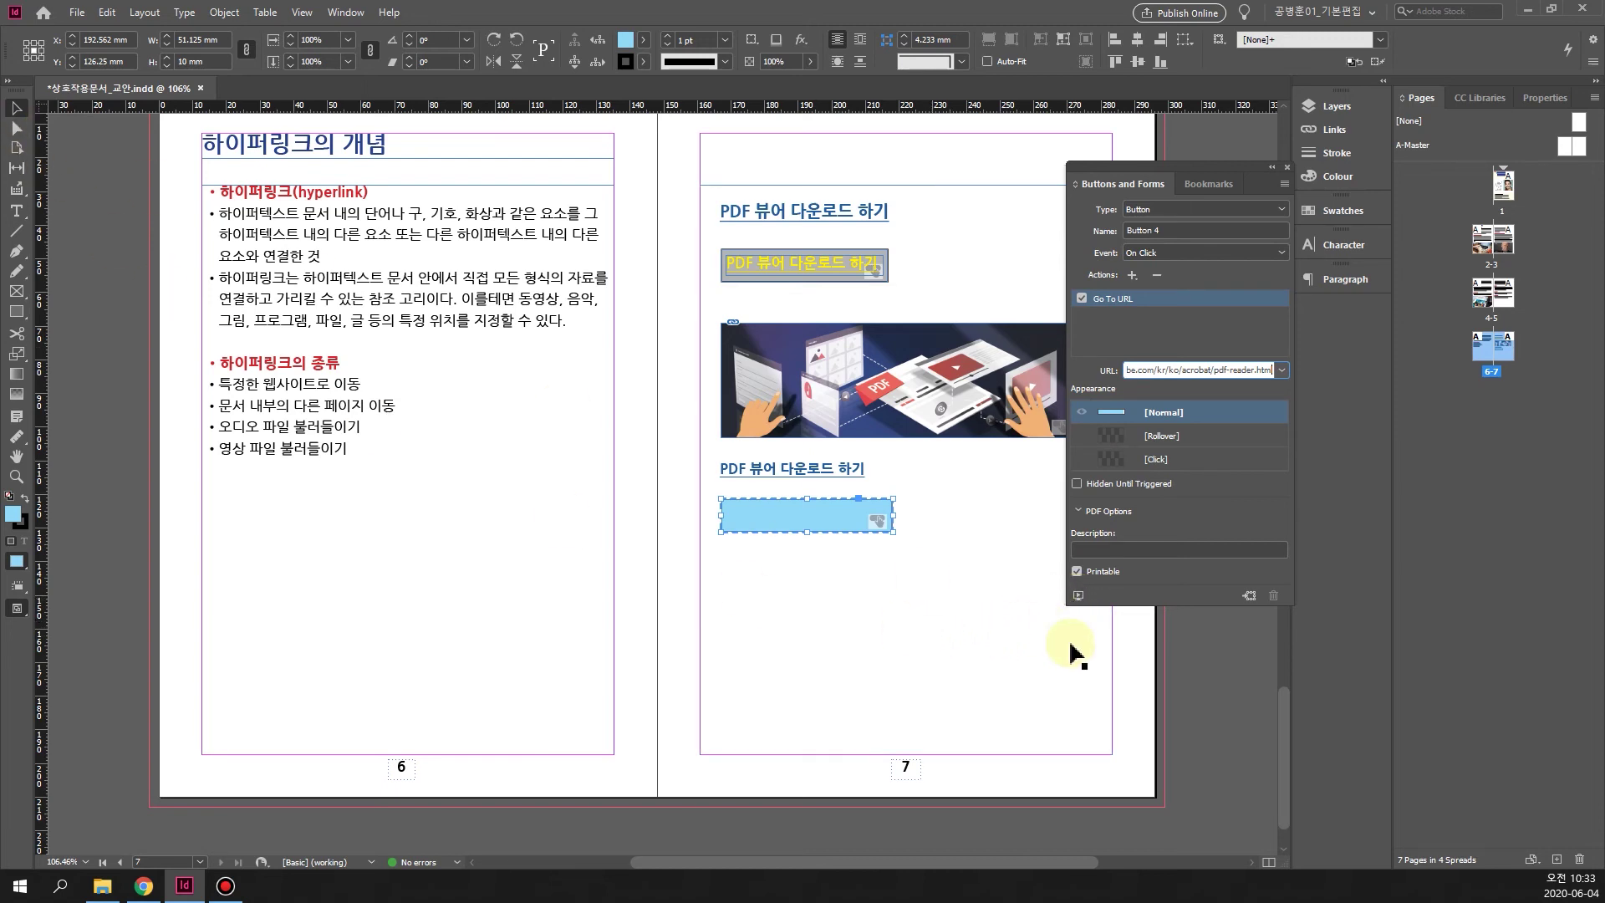
pyautogui.click(1122, 708)
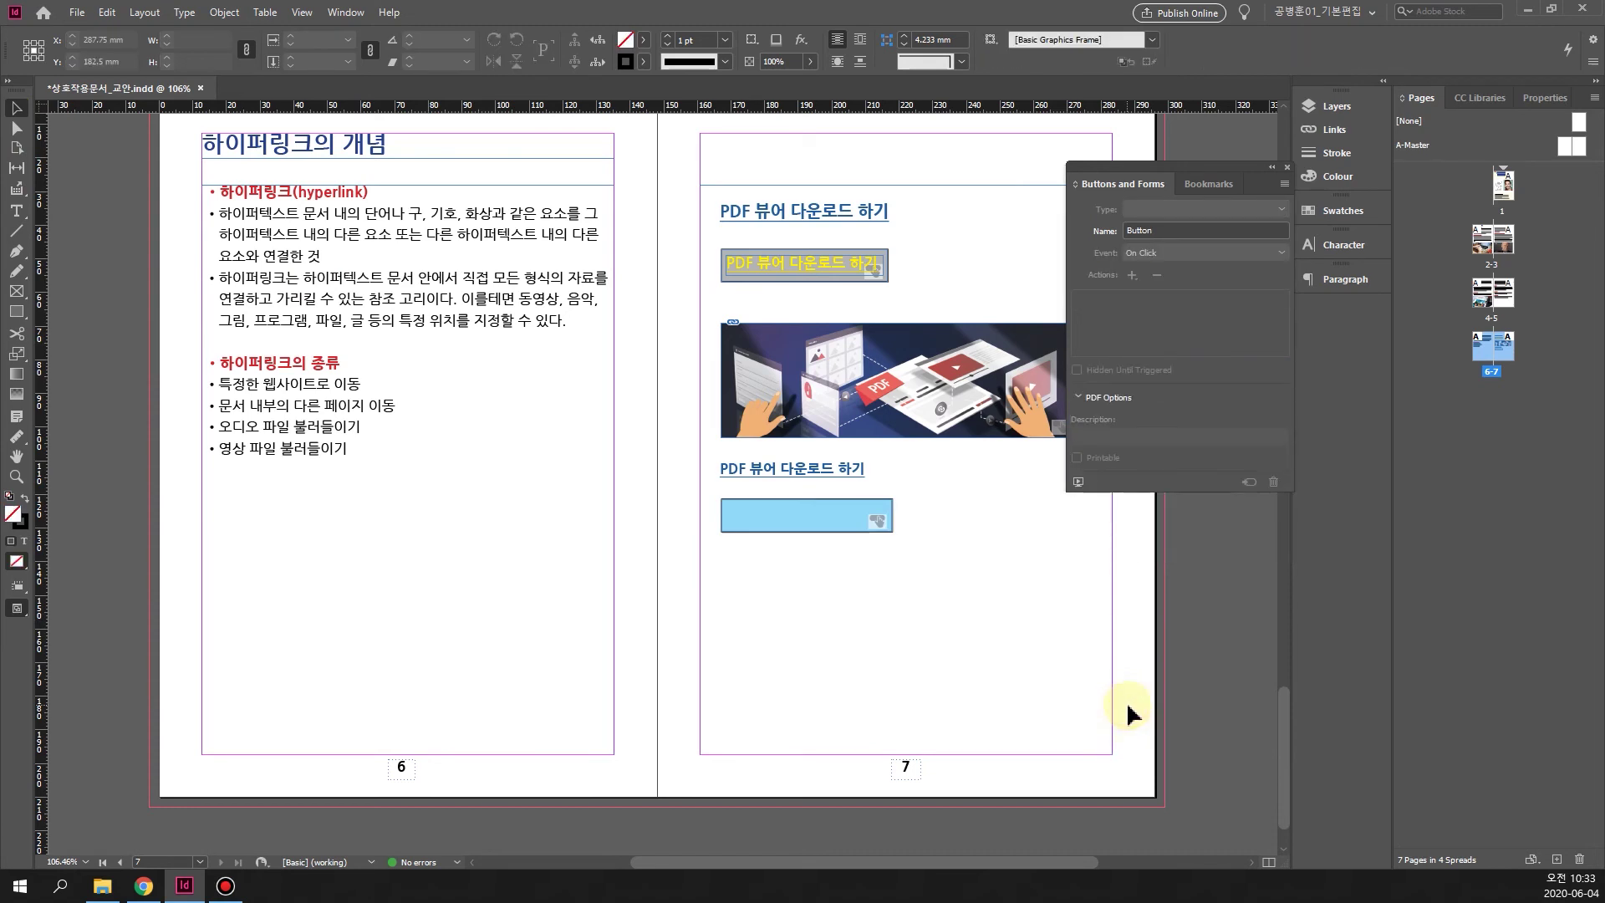
# Create a text frame about as wide as the cyan button on the pasteboard below page 7 and enter "PDF".
pyautogui.click(817, 511)
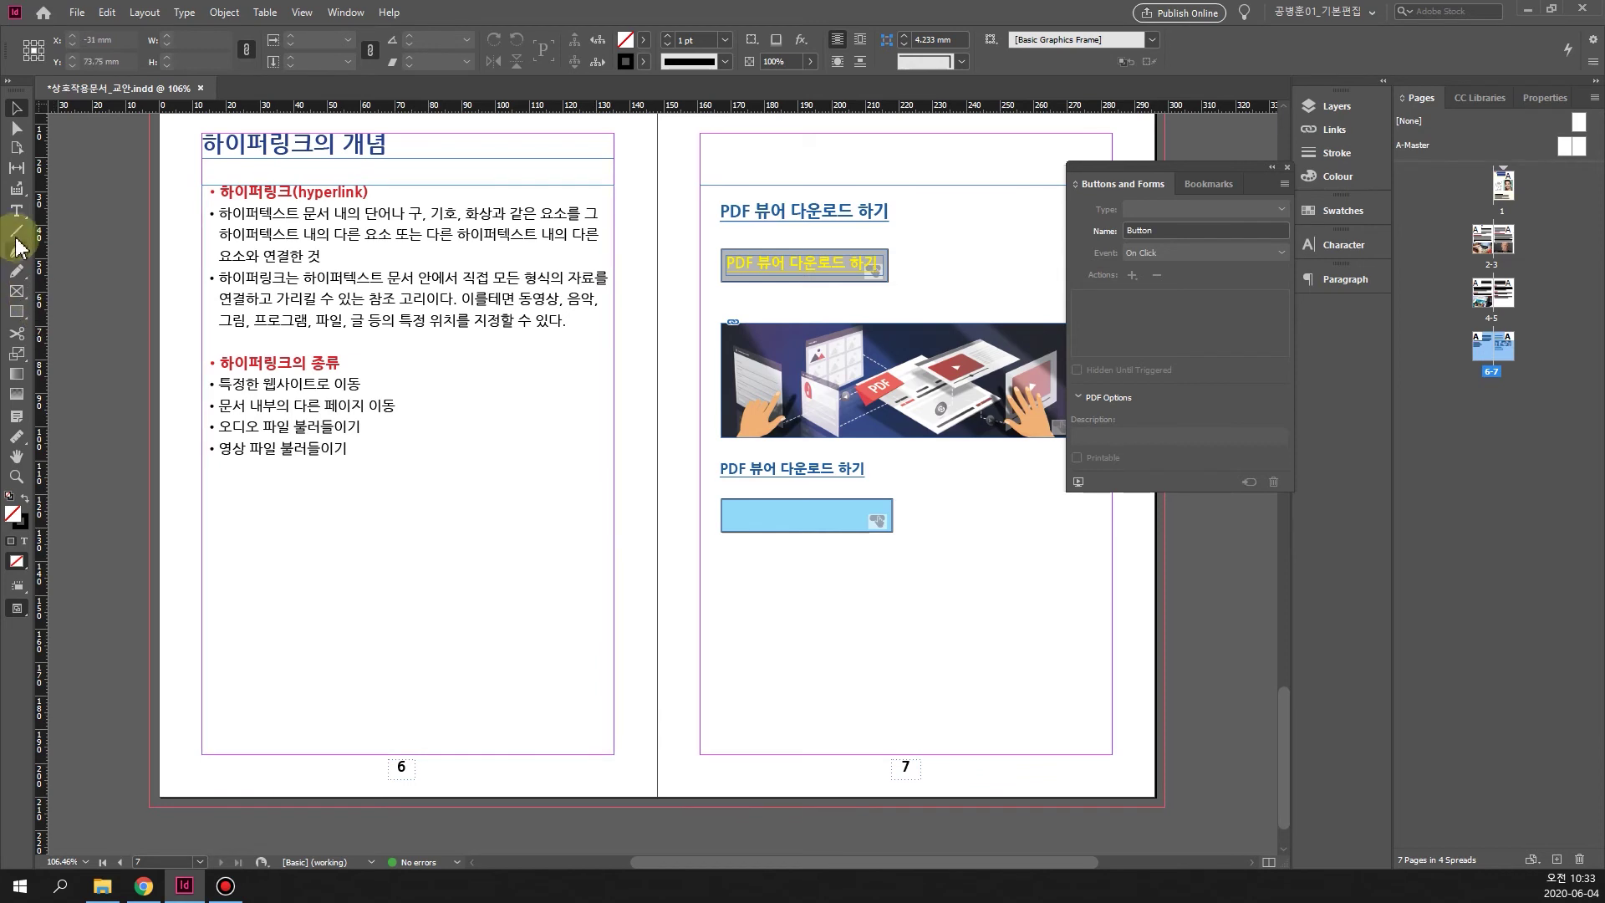
pyautogui.click(16, 210)
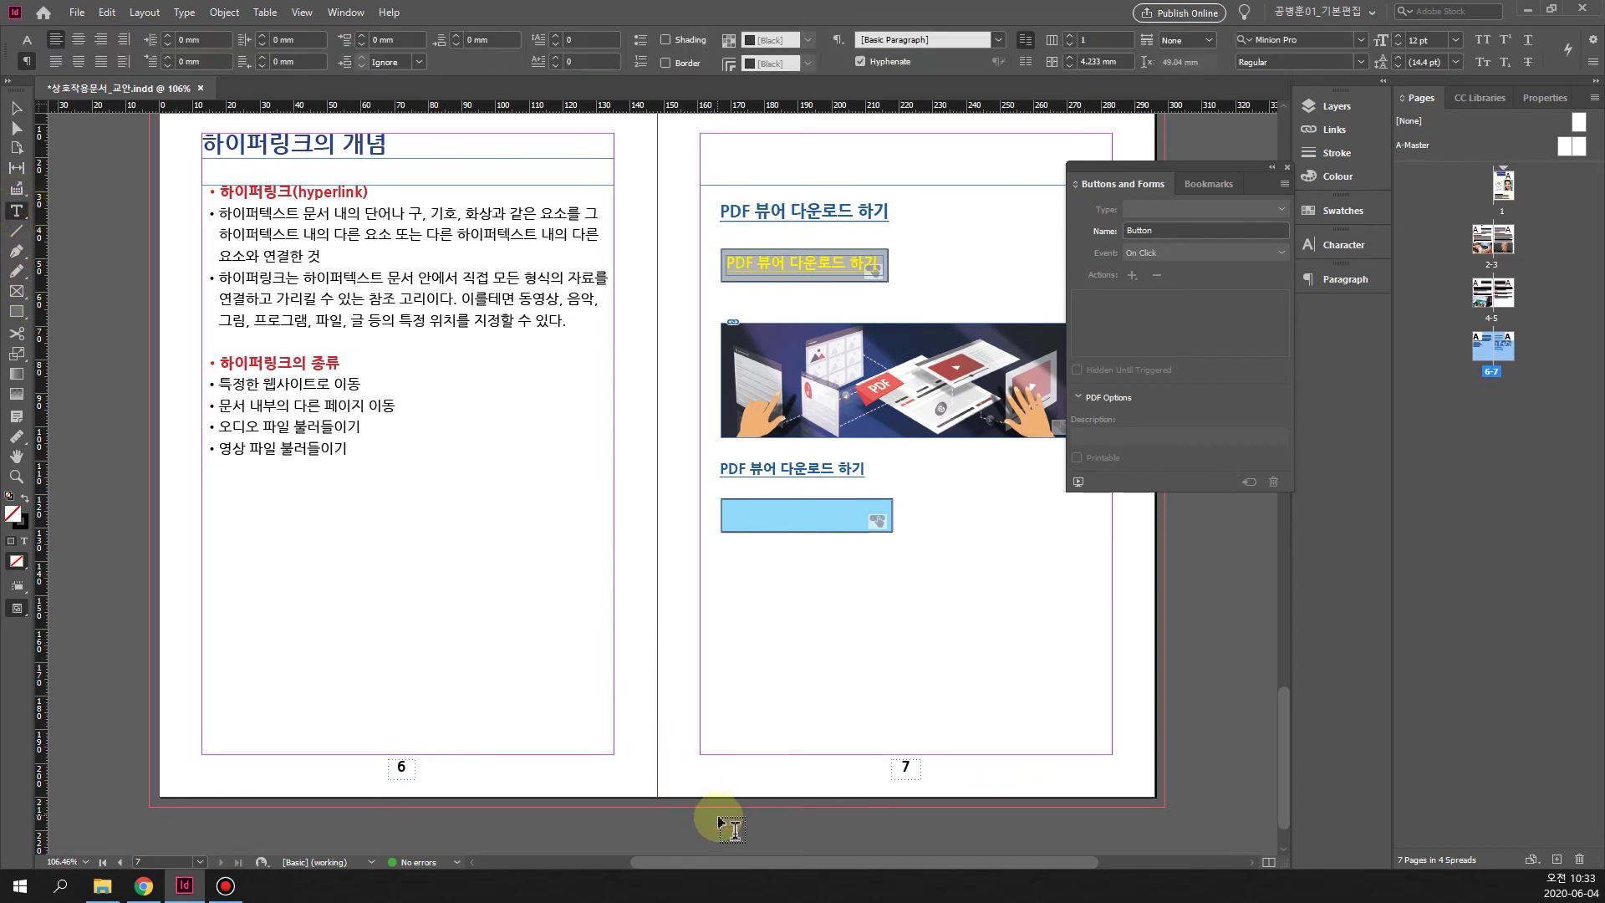
pyautogui.moveTo(723, 807); pyautogui.dragTo(894, 842)
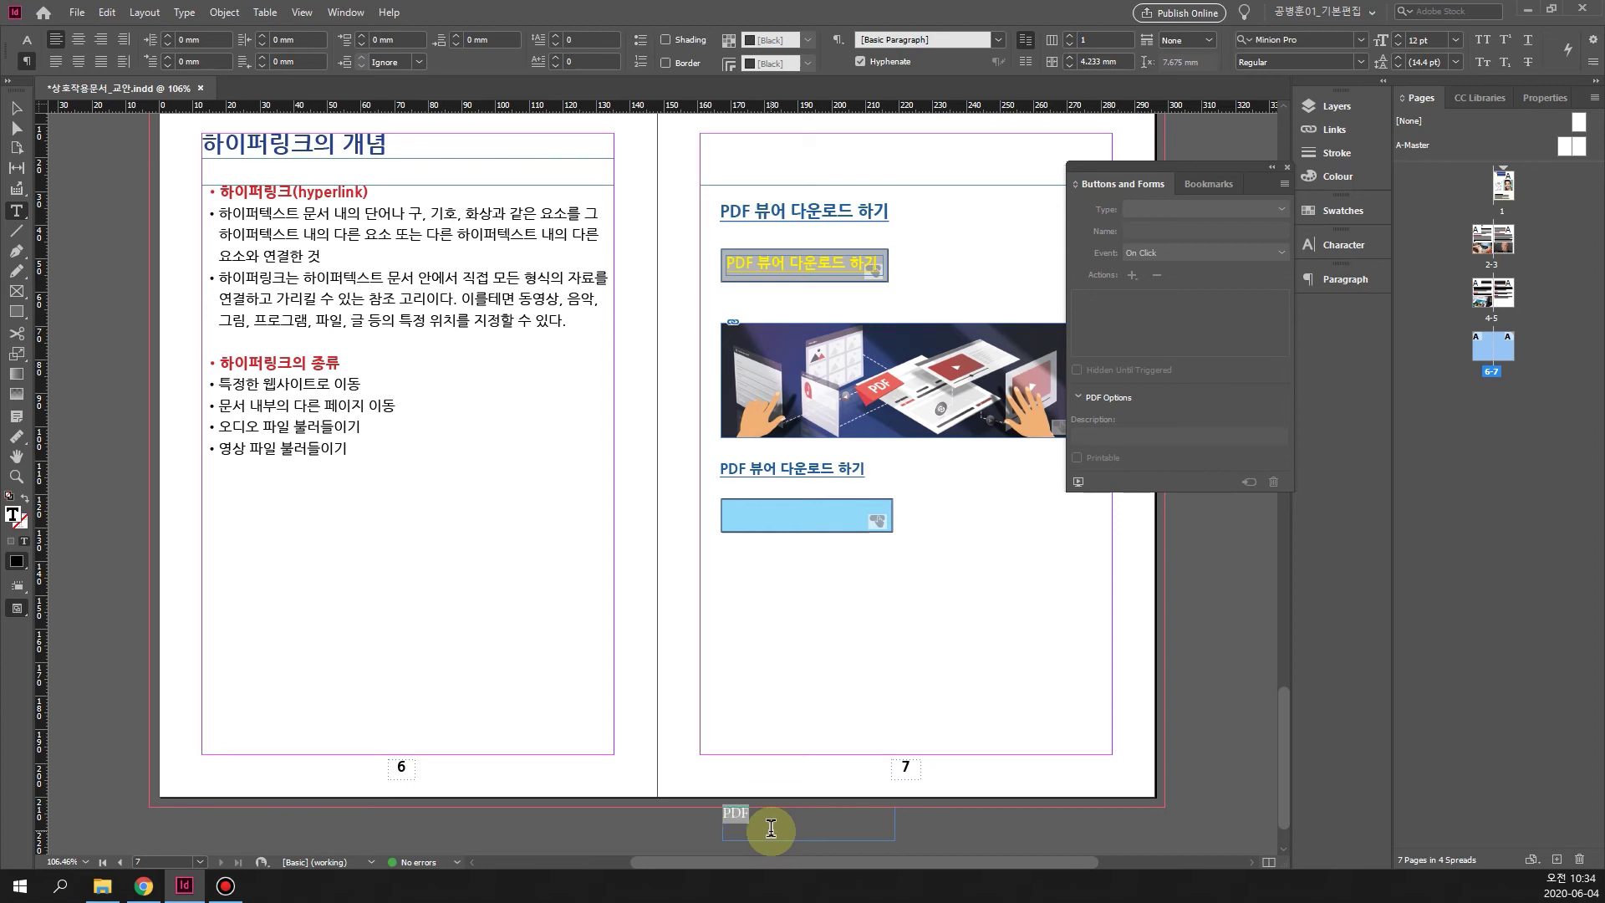
# Set the font of the "PDF" text on the pasteboard to NanumGothic ExtraBold.
pyautogui.click(1337, 244)
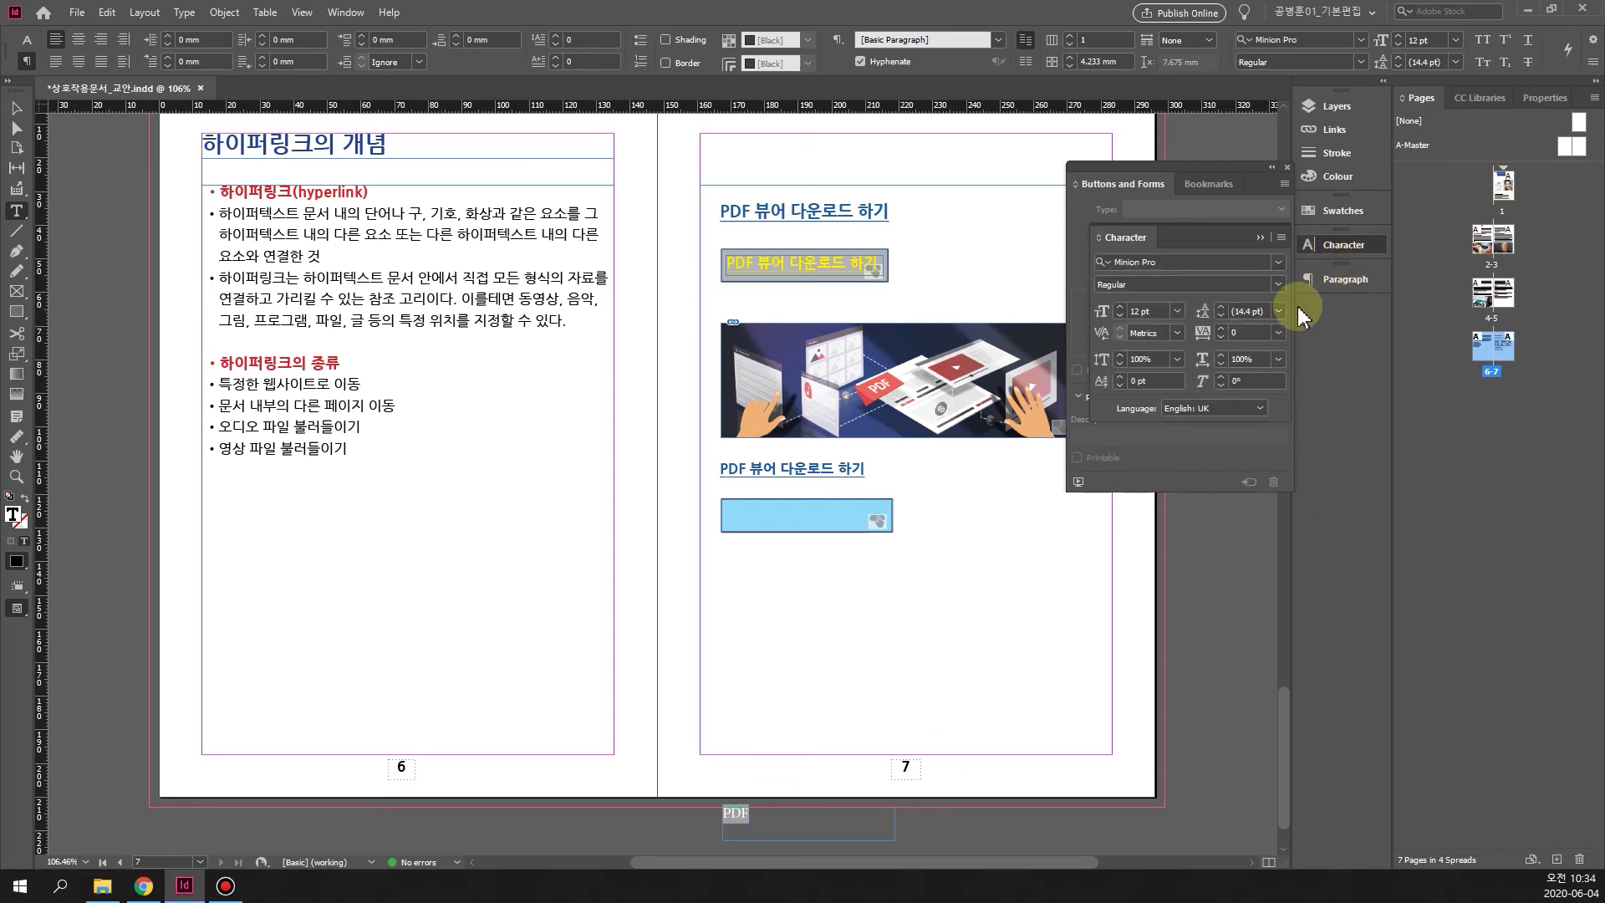
pyautogui.click(1277, 262)
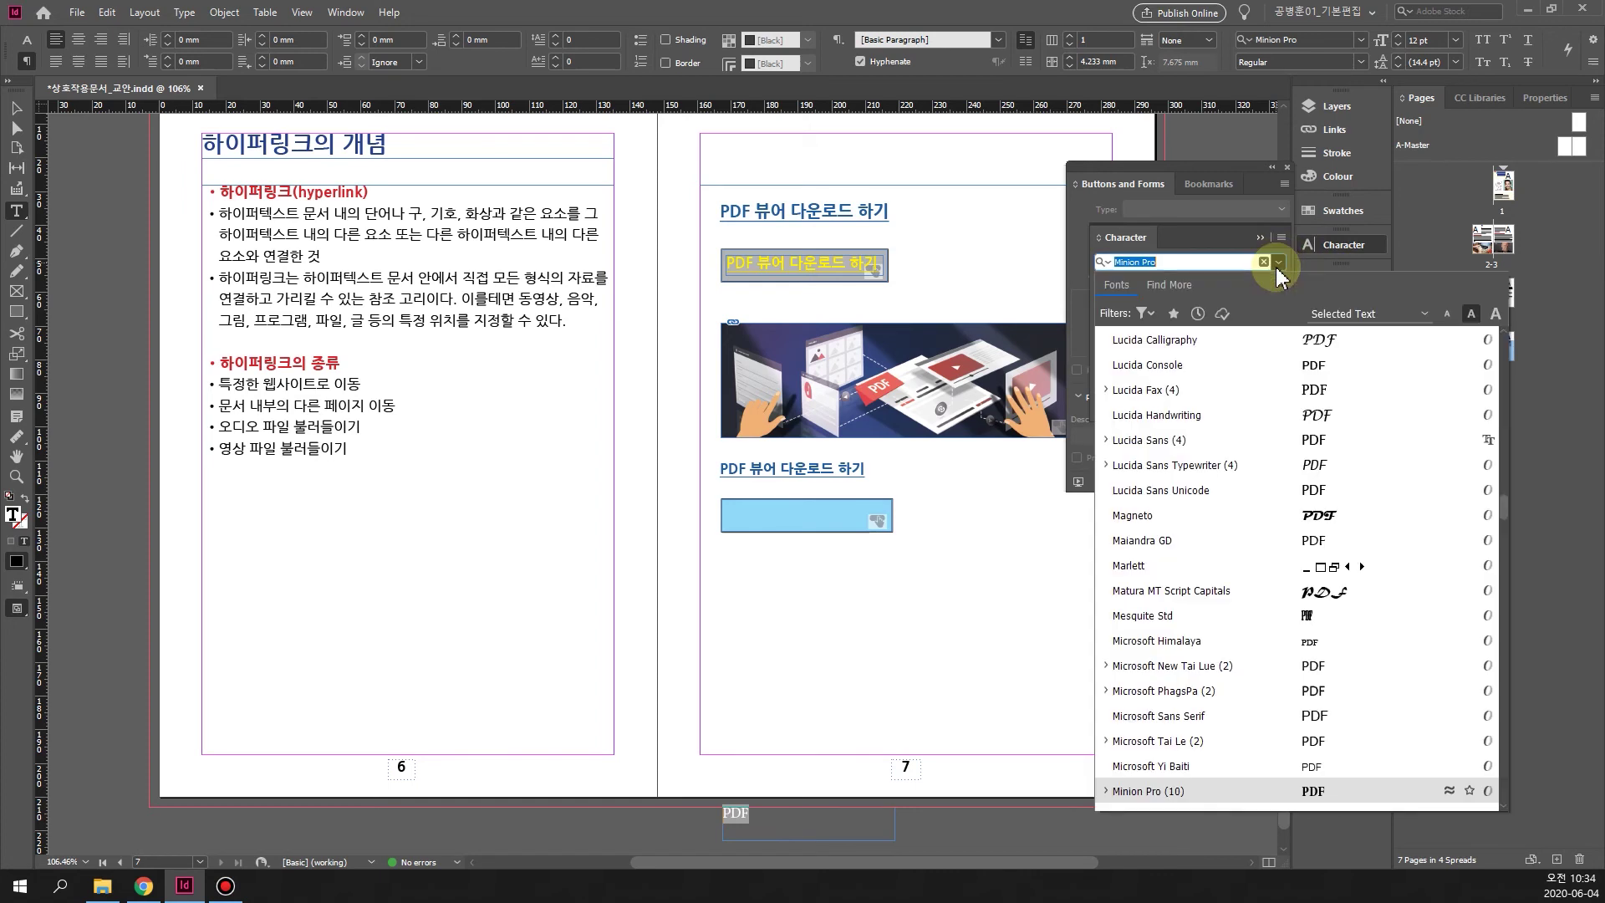
pyautogui.scroll(2, 1274, 338)
pyautogui.moveTo(1501, 488); pyautogui.dragTo(1509, 346)
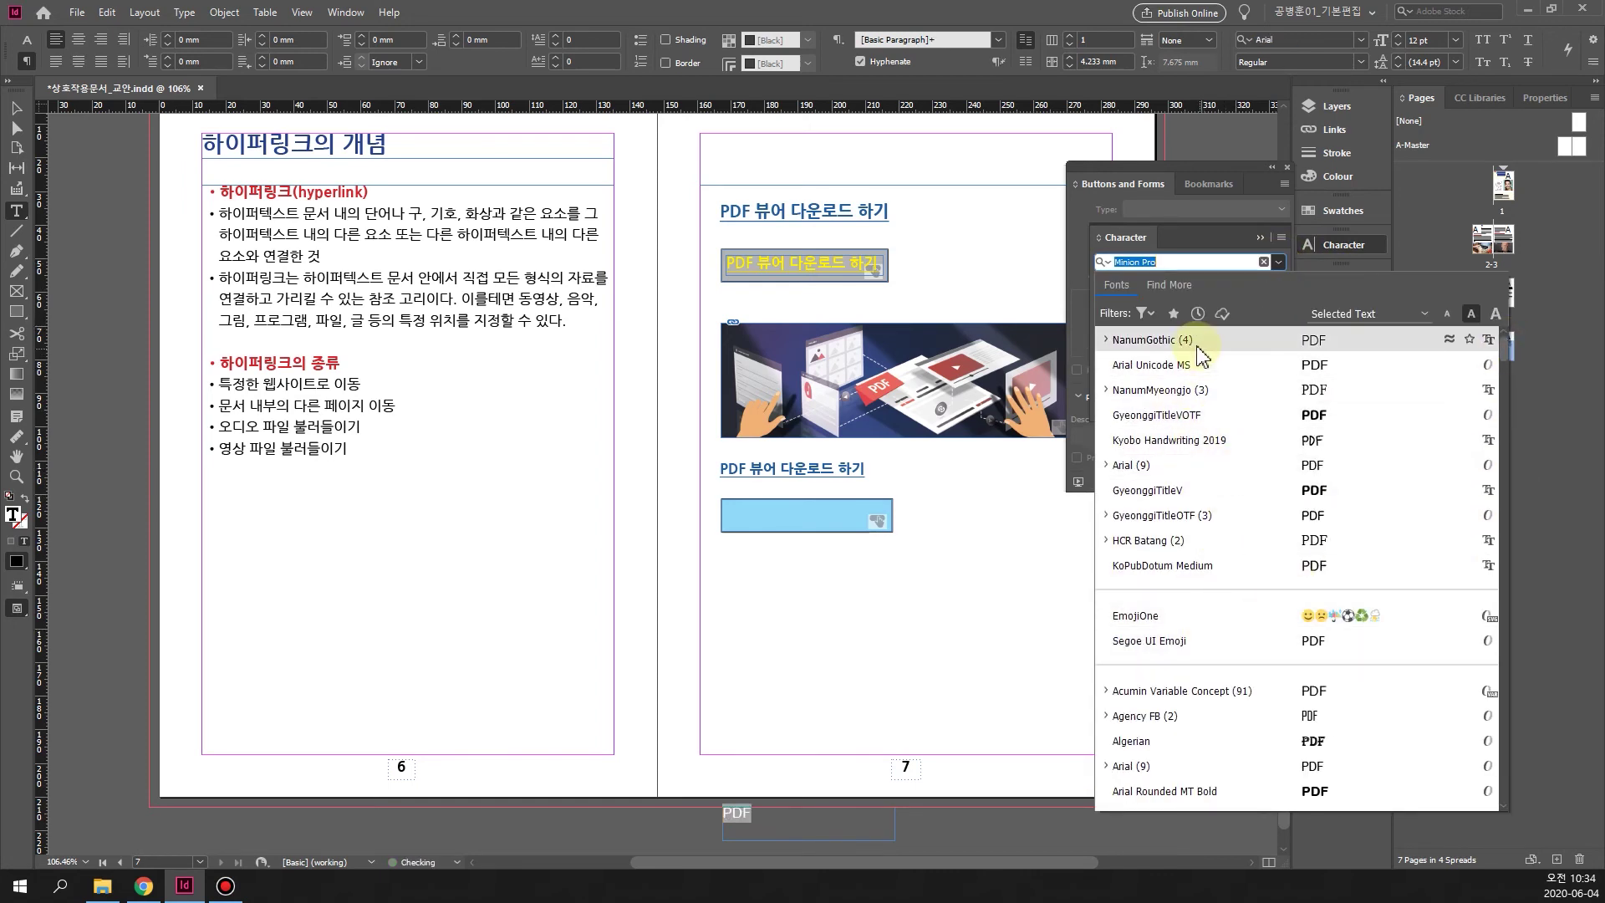
pyautogui.click(1136, 339)
pyautogui.click(1279, 285)
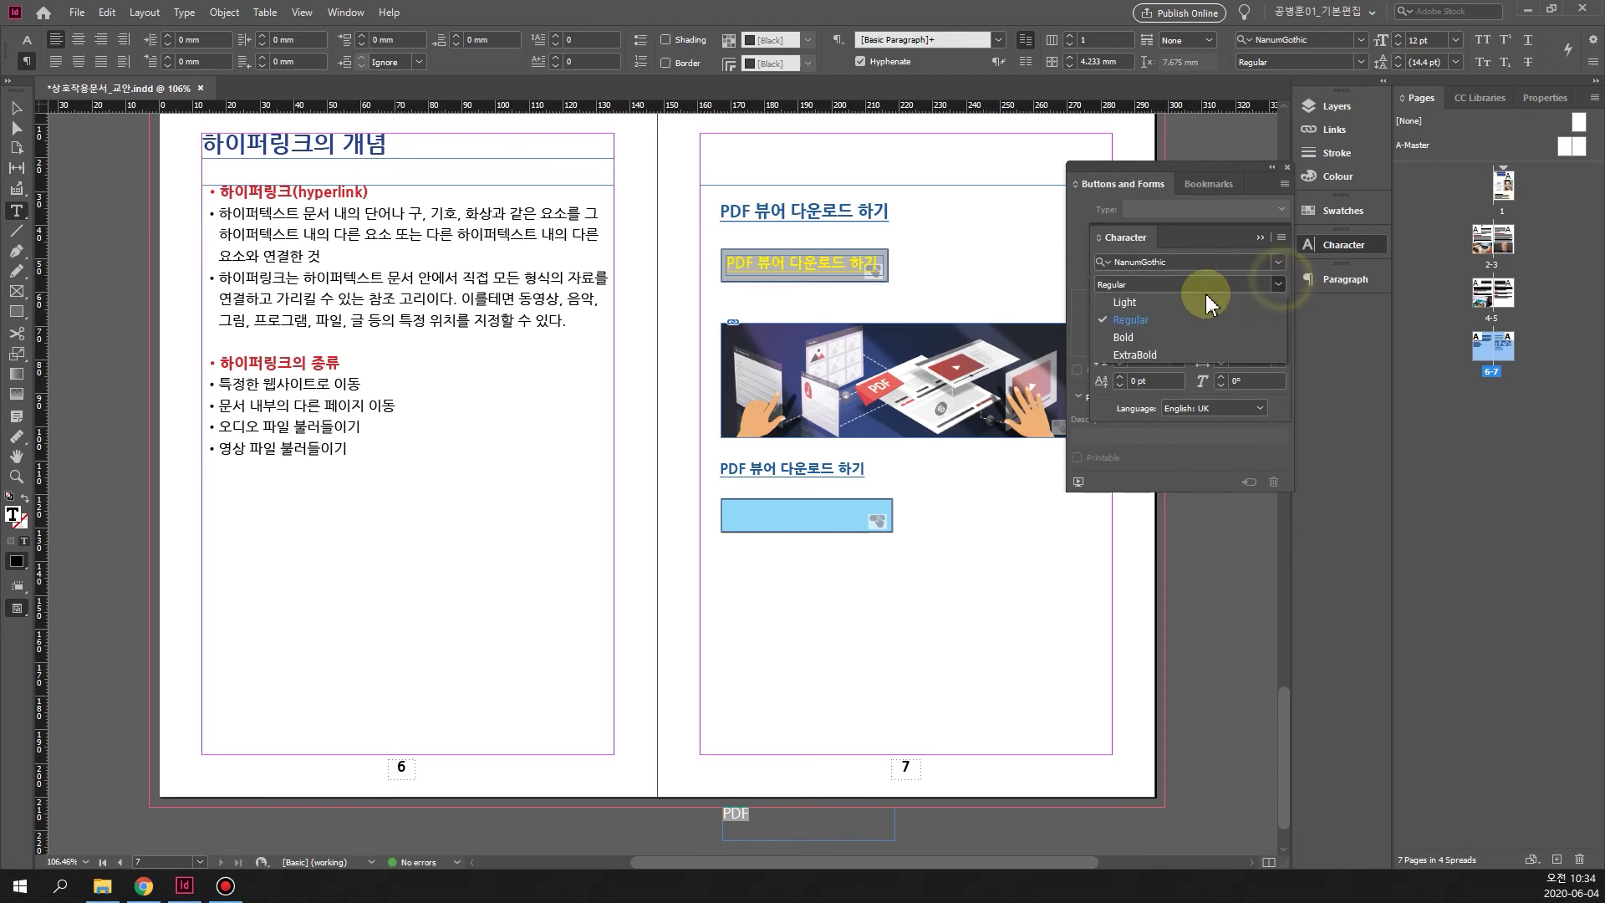
pyautogui.click(1229, 353)
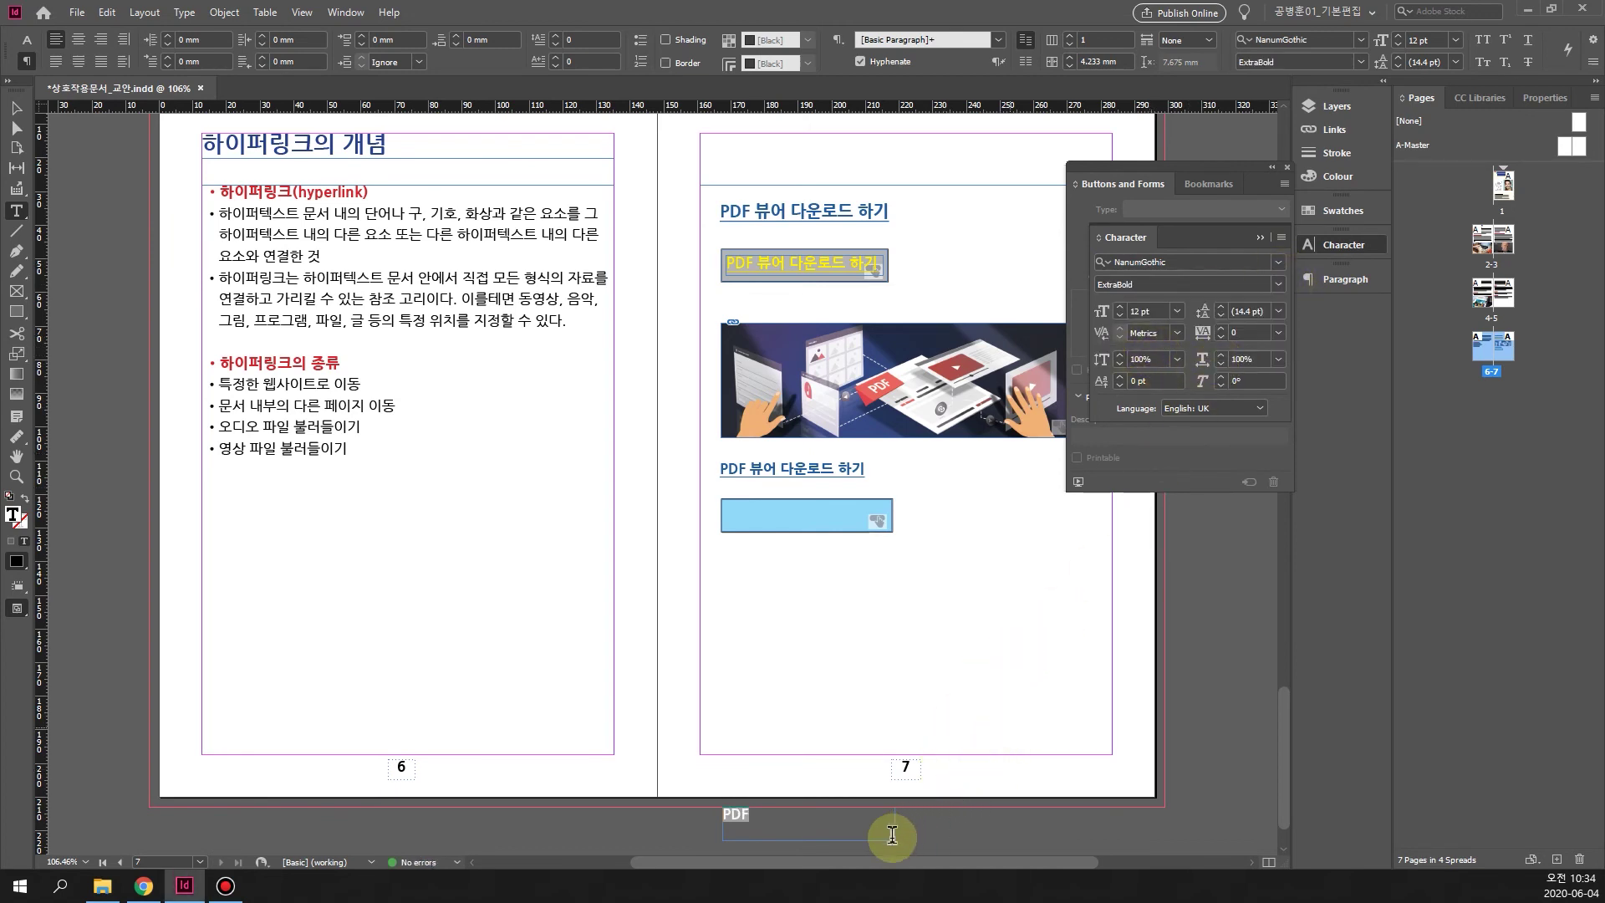
# Complete the label as "PDF 뷰어 다운로드 하기", shrink its frame to about 45.5 × 6 mm, and place it on the cyan button.
pyautogui.click(756, 817)
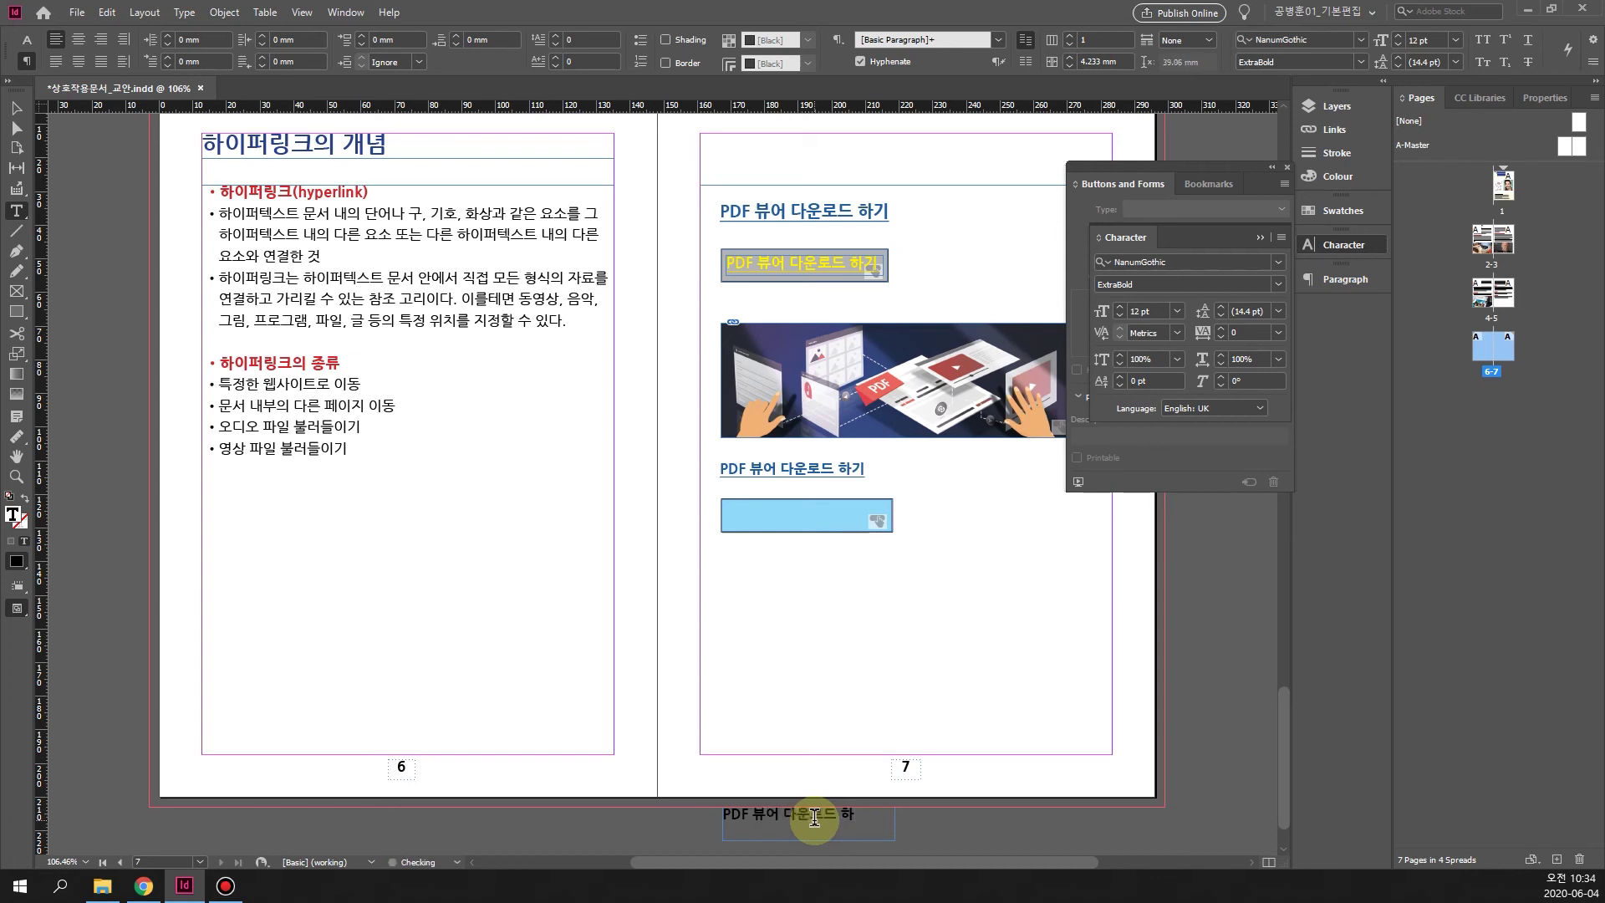
pyautogui.click(15, 107)
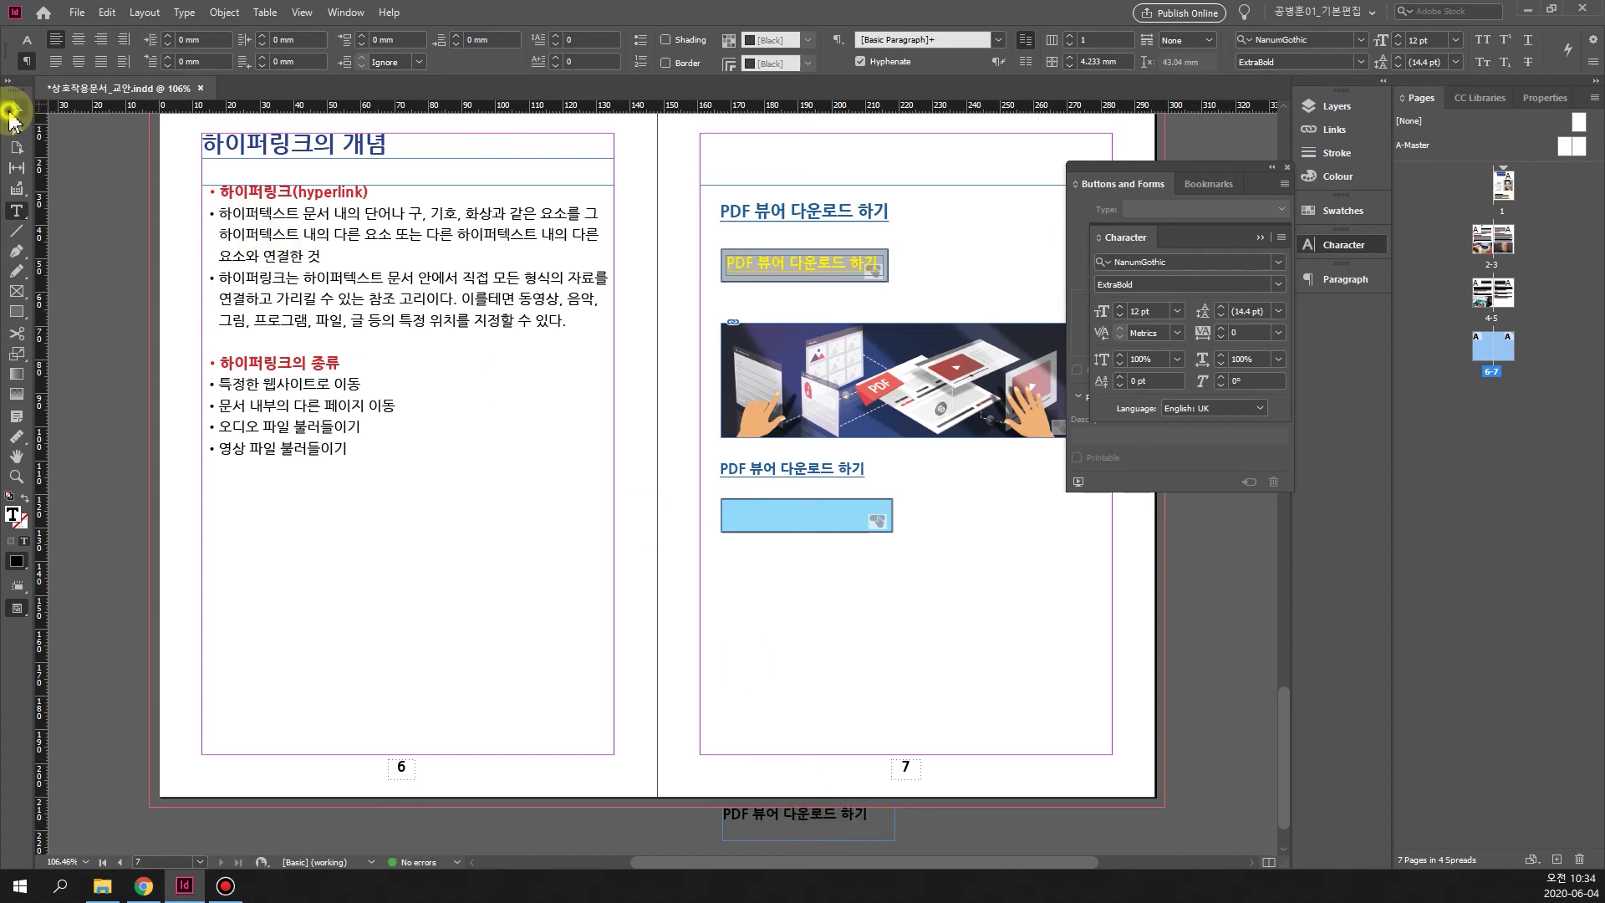
pyautogui.moveTo(896, 842); pyautogui.dragTo(830, 524)
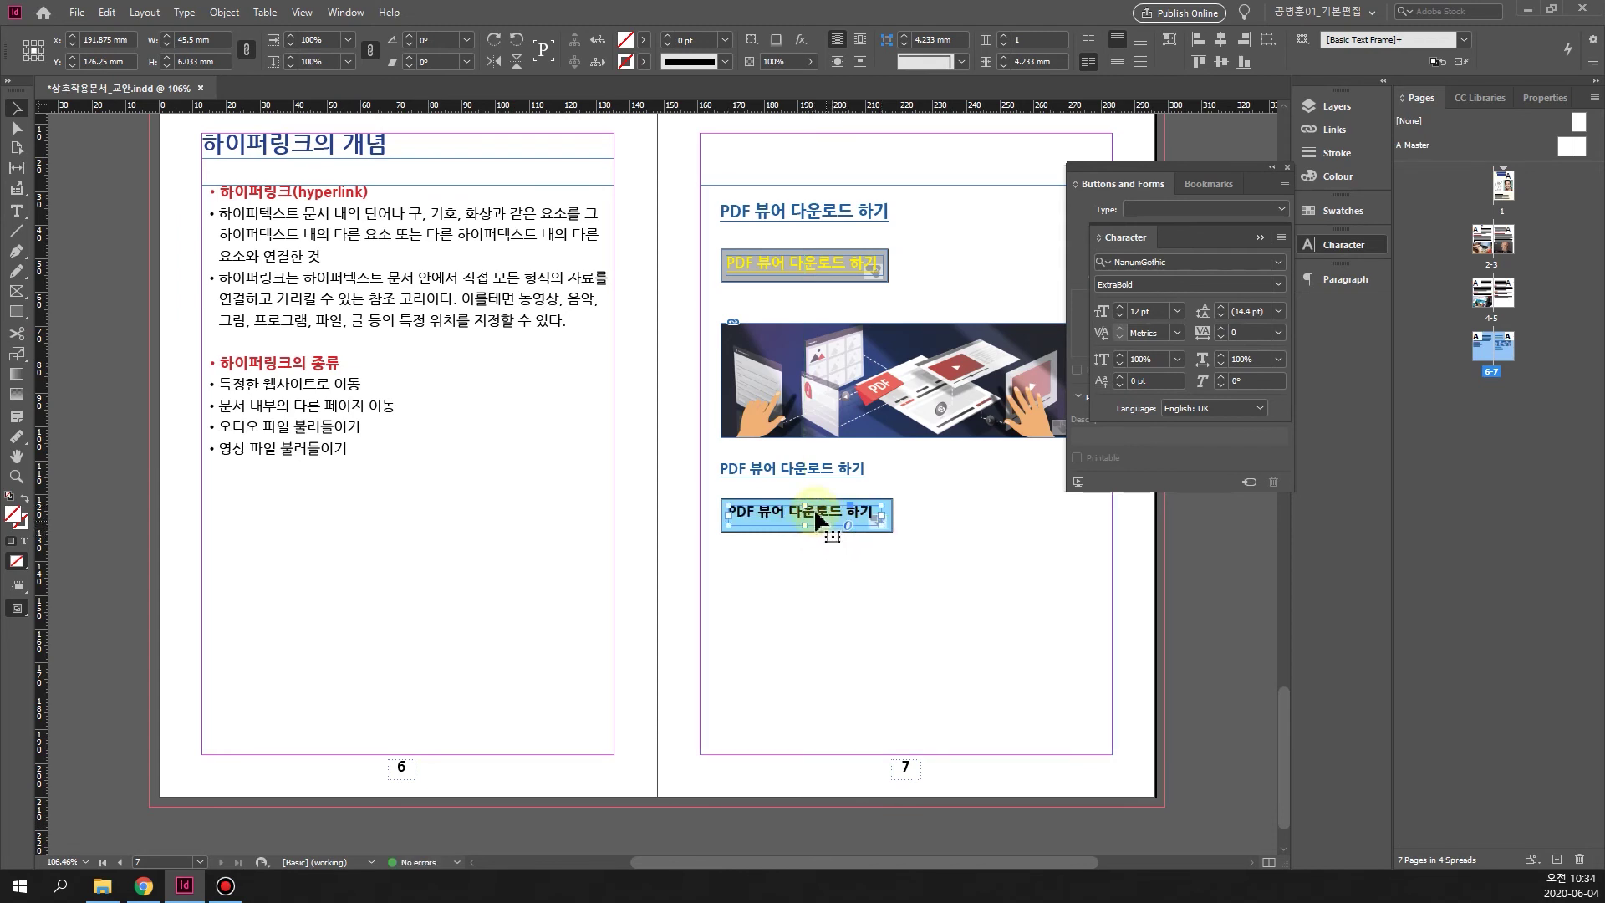
# Adjust the label's vertical position within the cyan button and reduce its frame height to about 4.8 mm.
pyautogui.moveTo(816, 512); pyautogui.dragTo(811, 523)
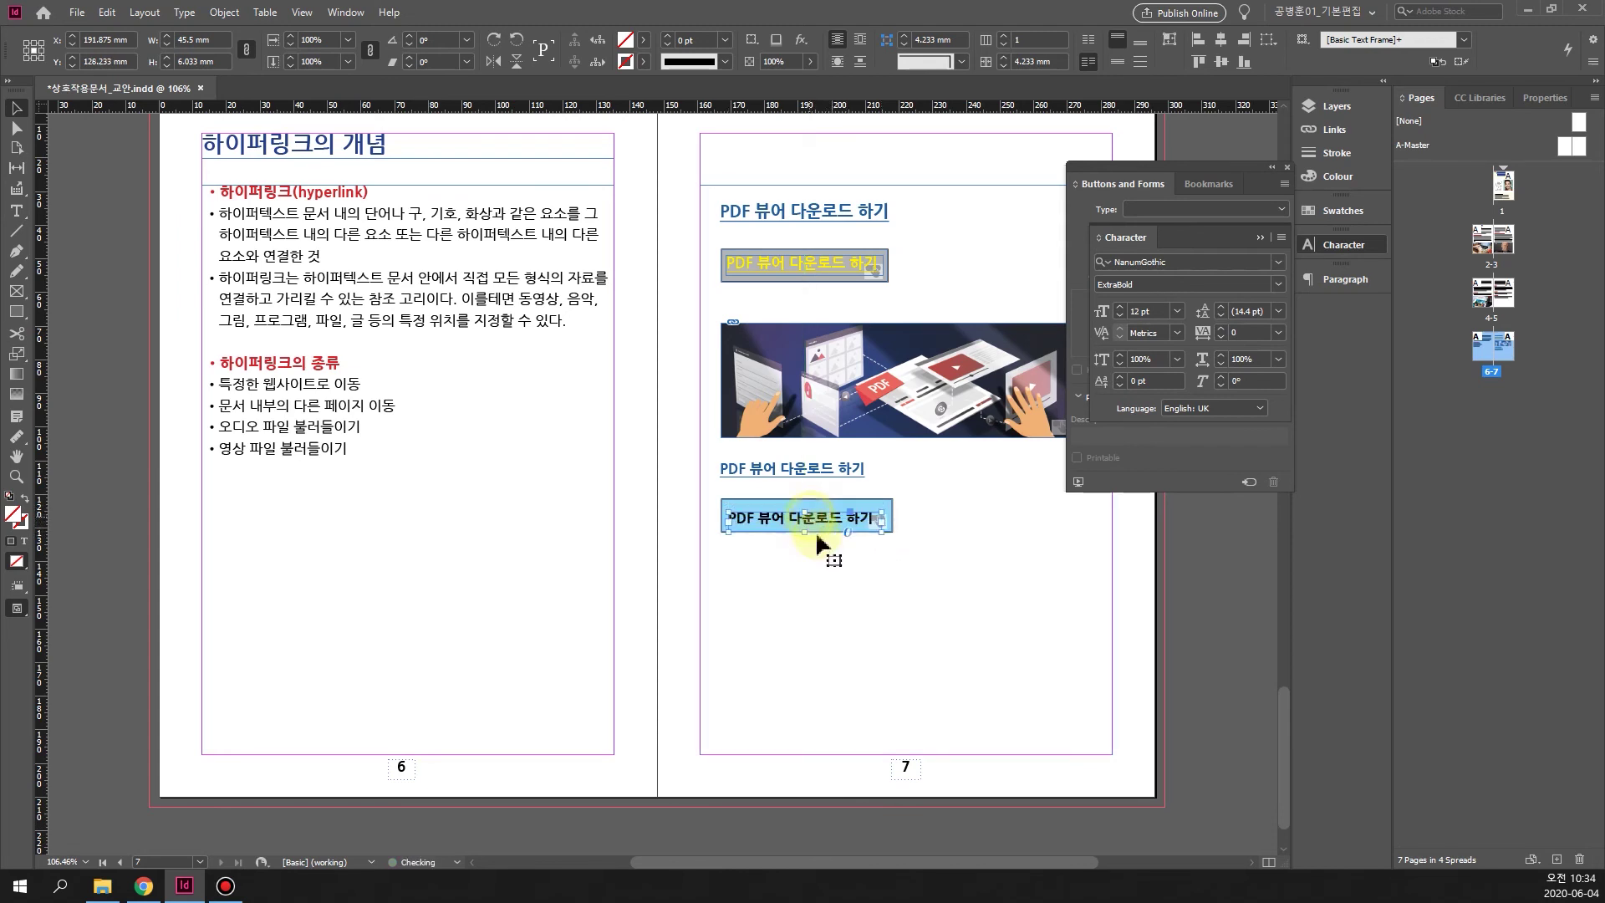
pyautogui.press('Up')
pyautogui.press('Up')
pyautogui.press('Up')
pyautogui.press('Up')
pyautogui.press('Up')
pyautogui.press('Down')
pyautogui.moveTo(805, 524); pyautogui.dragTo(805, 519)
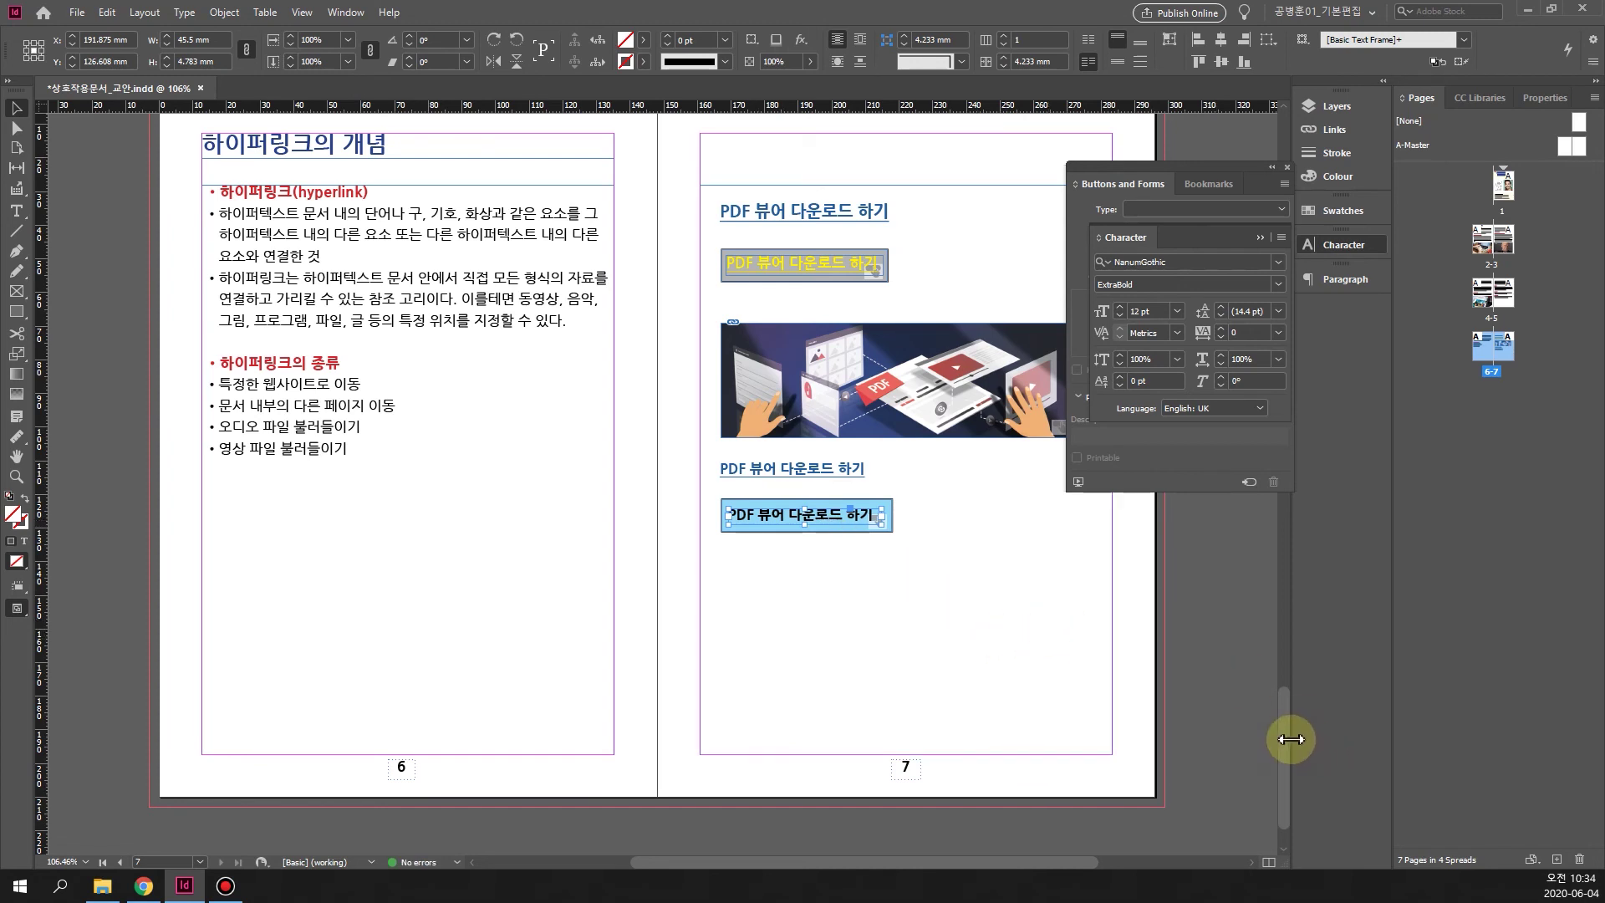
pyautogui.moveTo(1290, 739); pyautogui.dragTo(1292, 739)
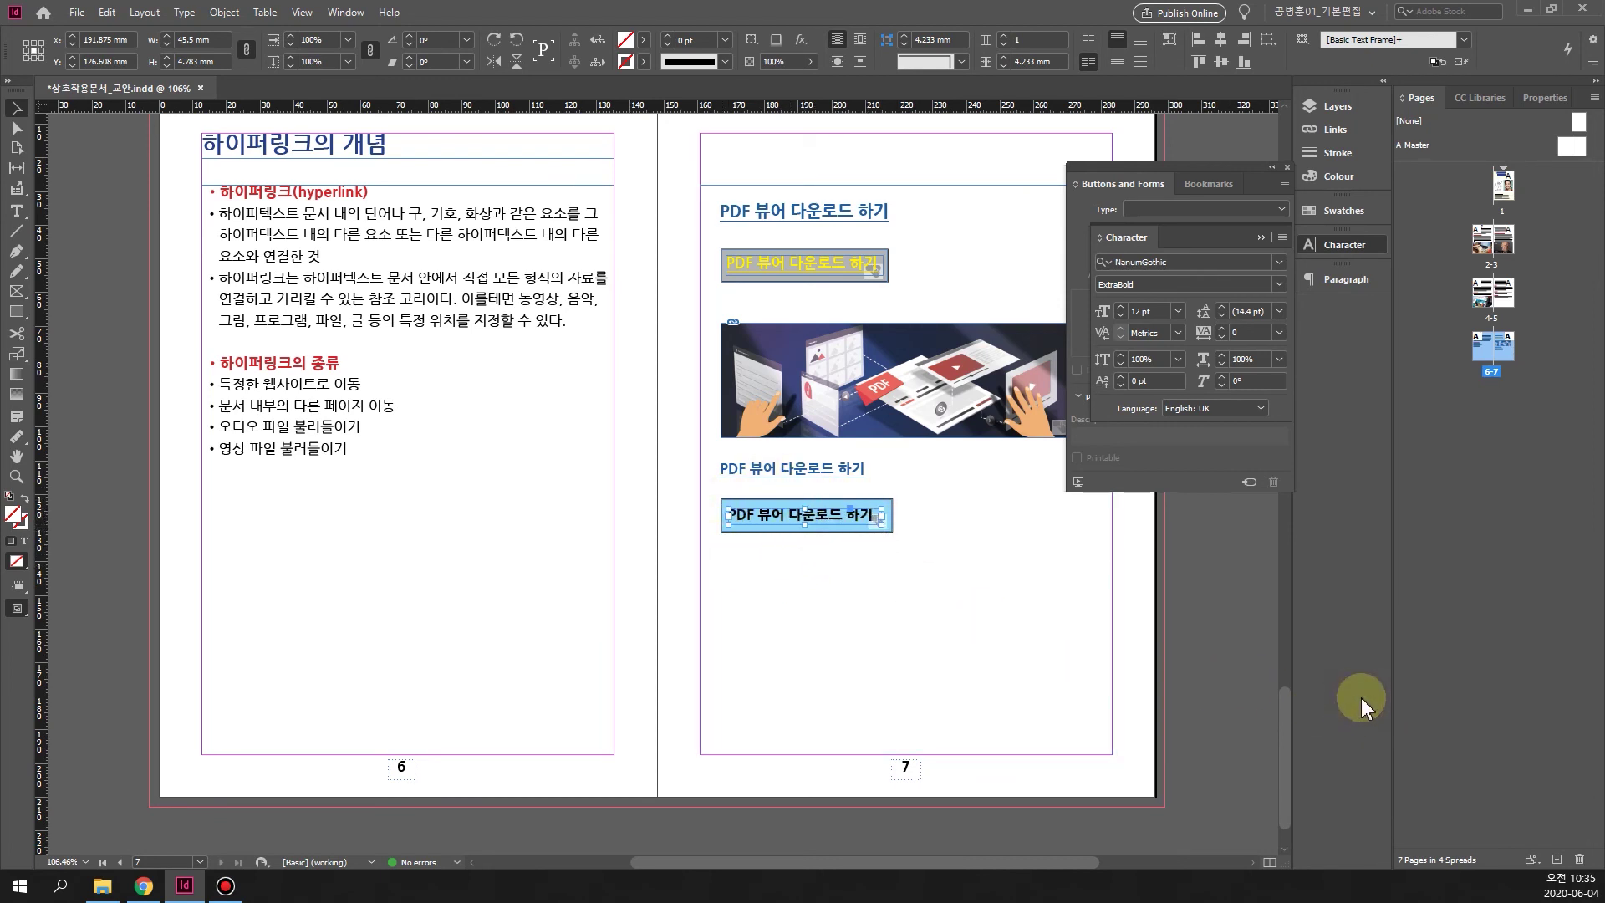
# Preview page 7 without guides and frame edges to examine the labelled button, and return to the normal view.
pyautogui.press('w')
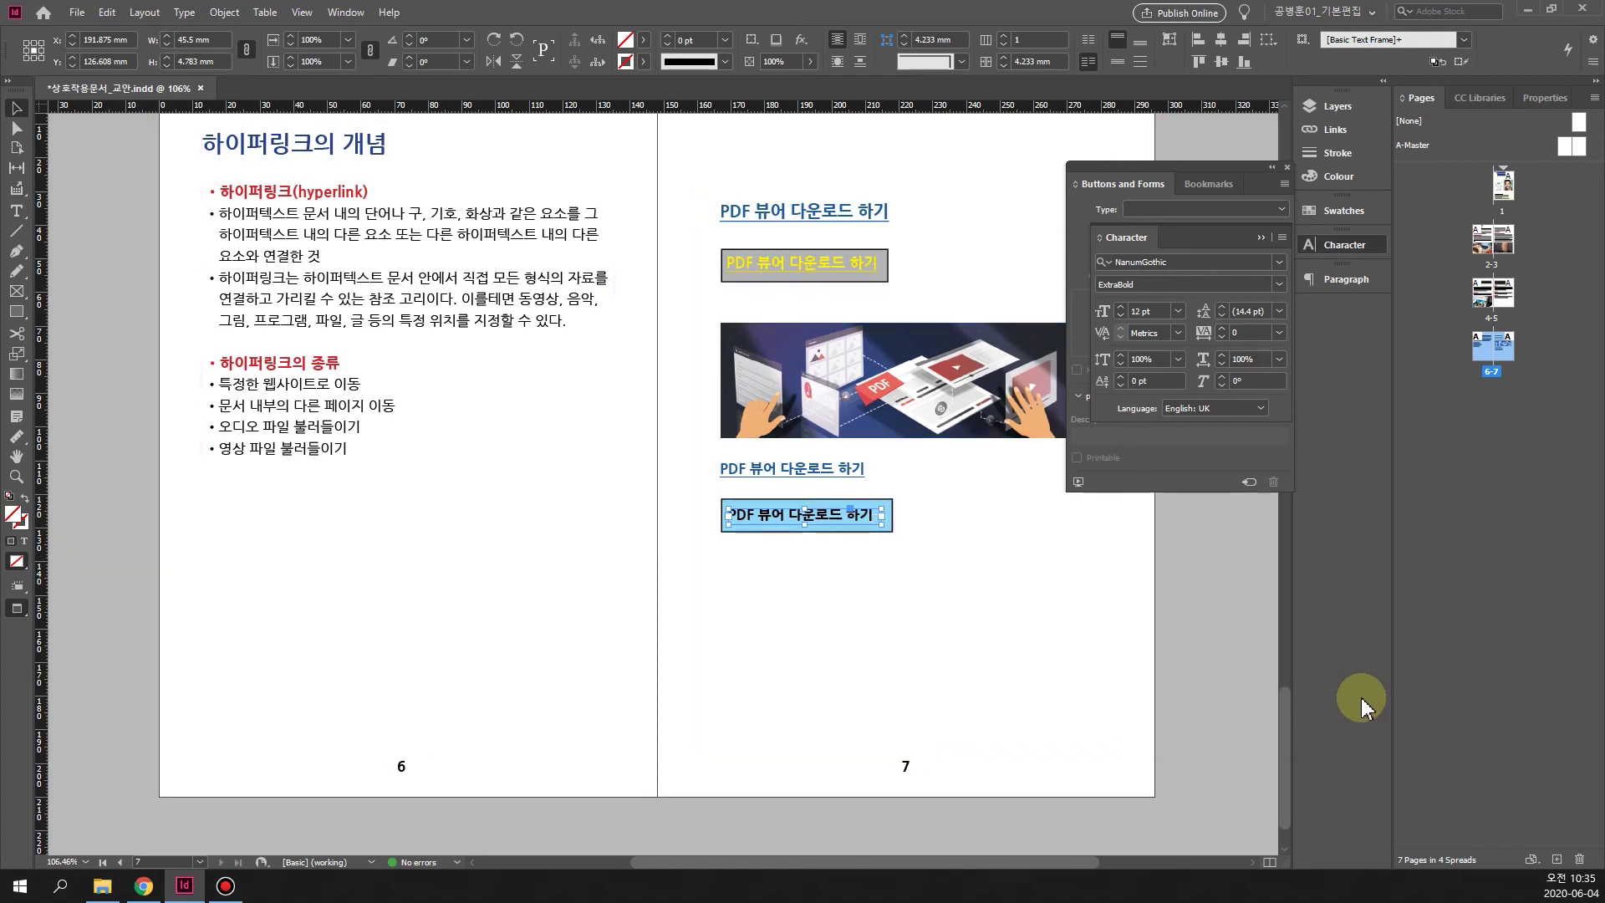
pyautogui.click(1227, 756)
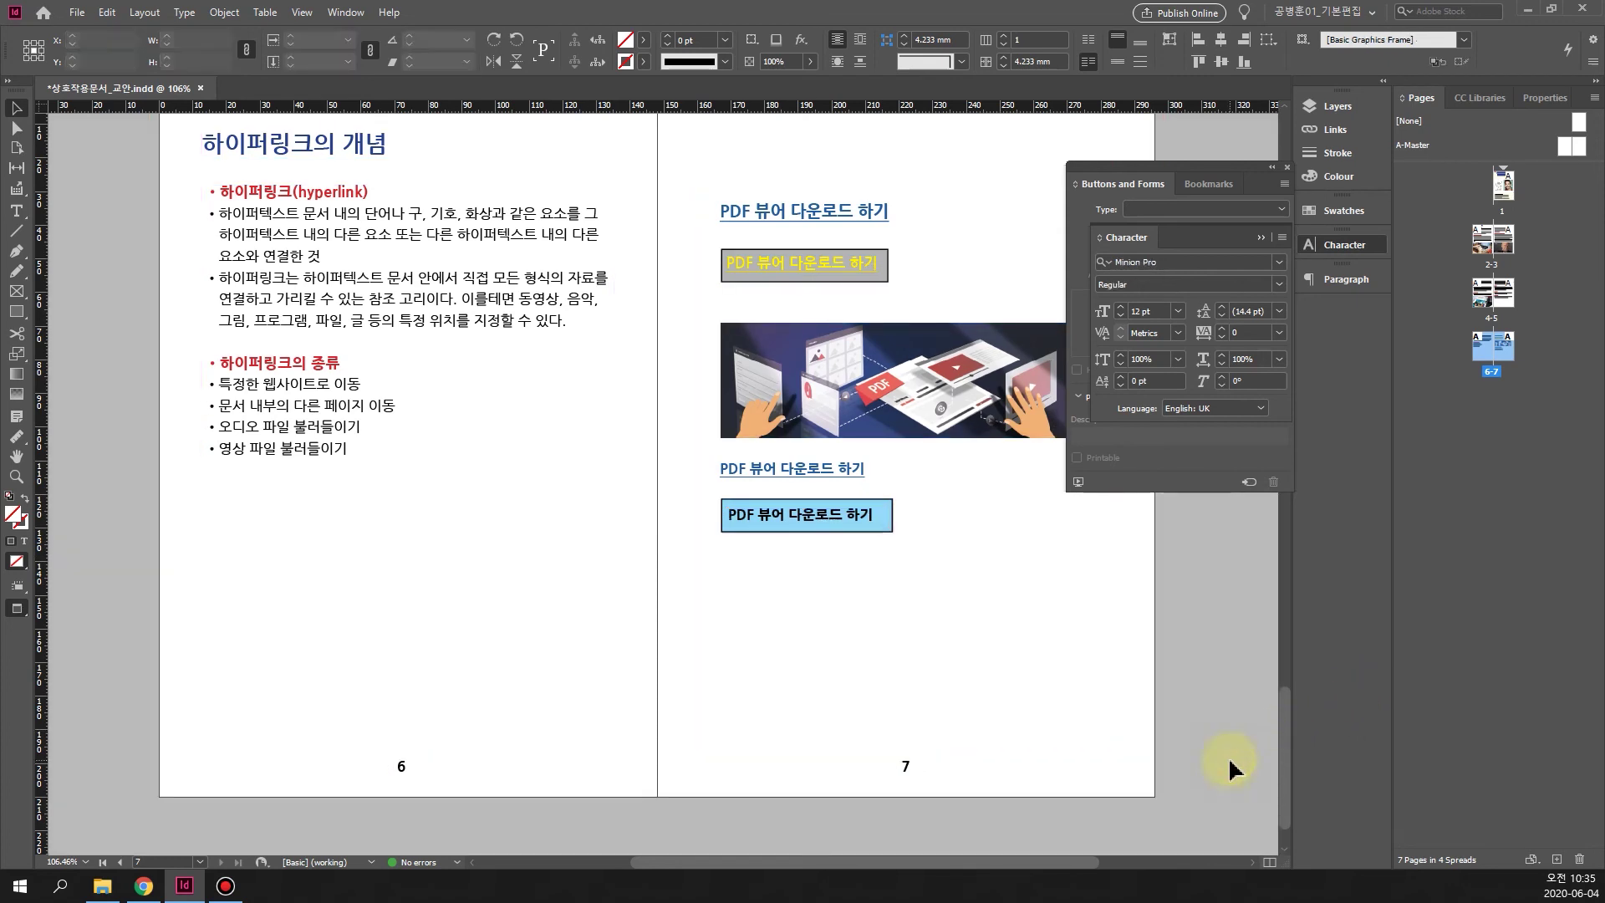
pyautogui.click(802, 528)
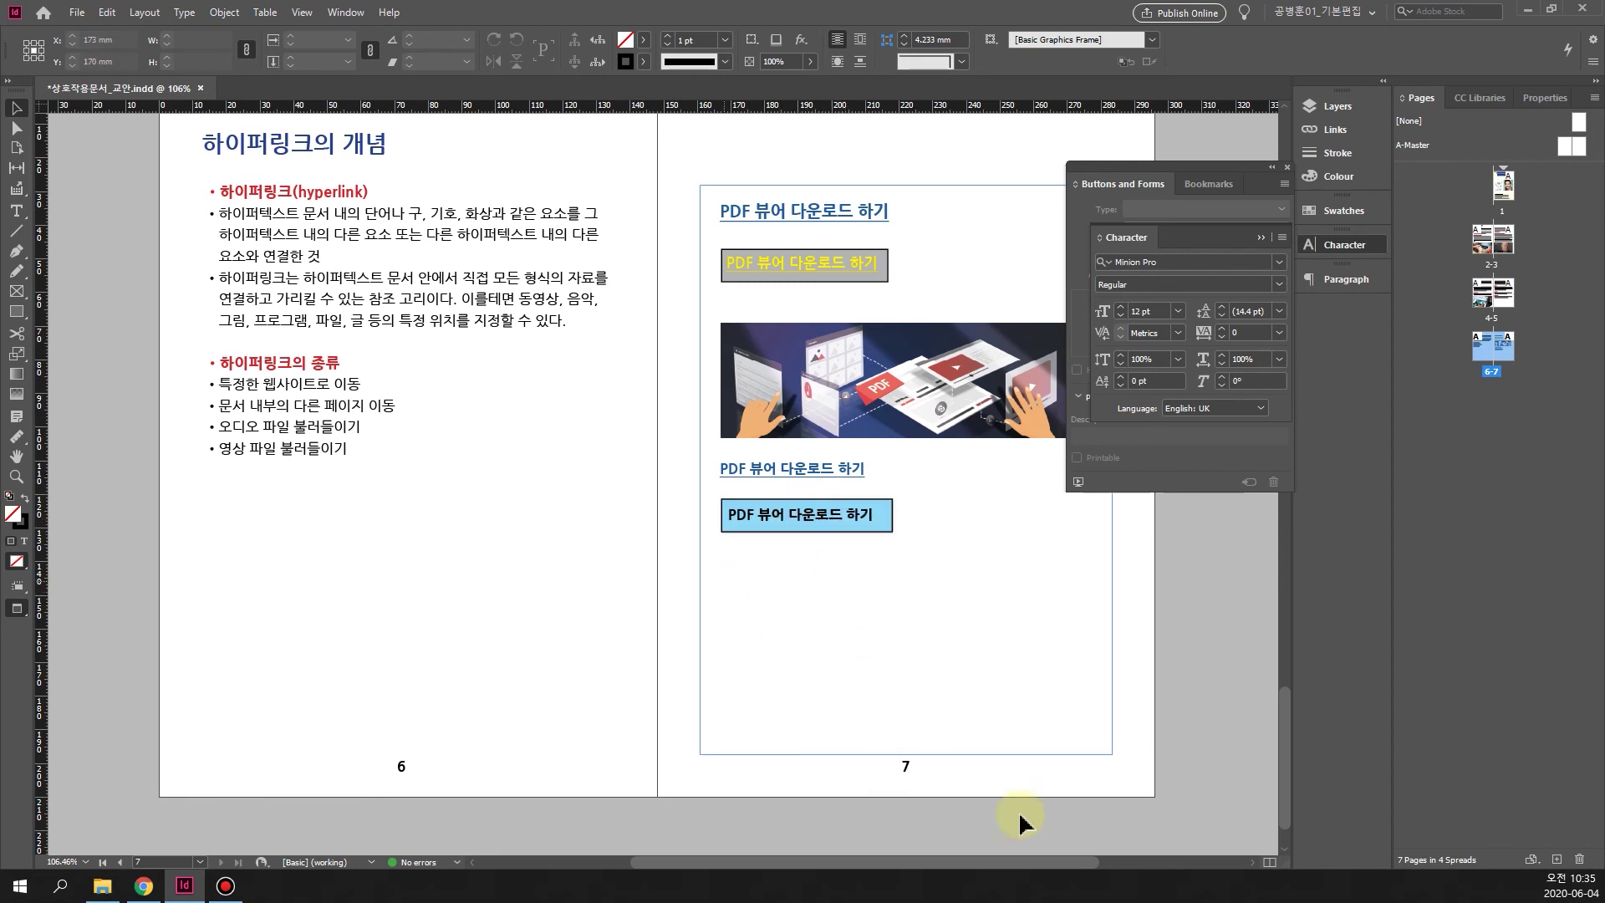
pyautogui.click(1237, 773)
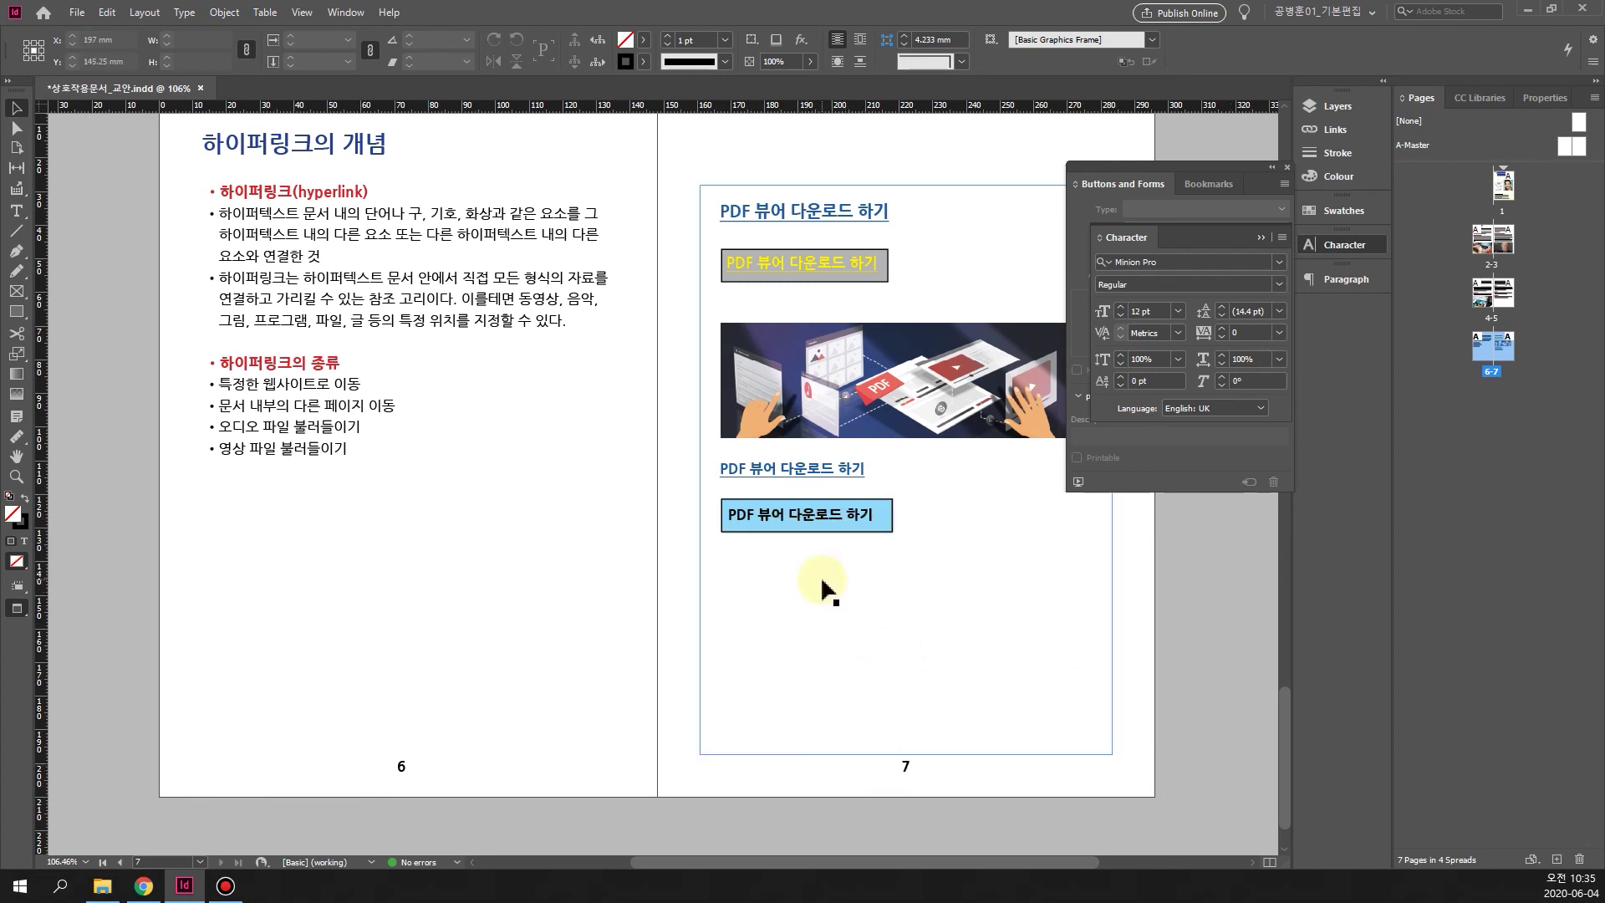
pyautogui.press('w')
# Nudge the label about 1 mm to the right to centre it within the cyan button.
pyautogui.doubleClick(806, 516)
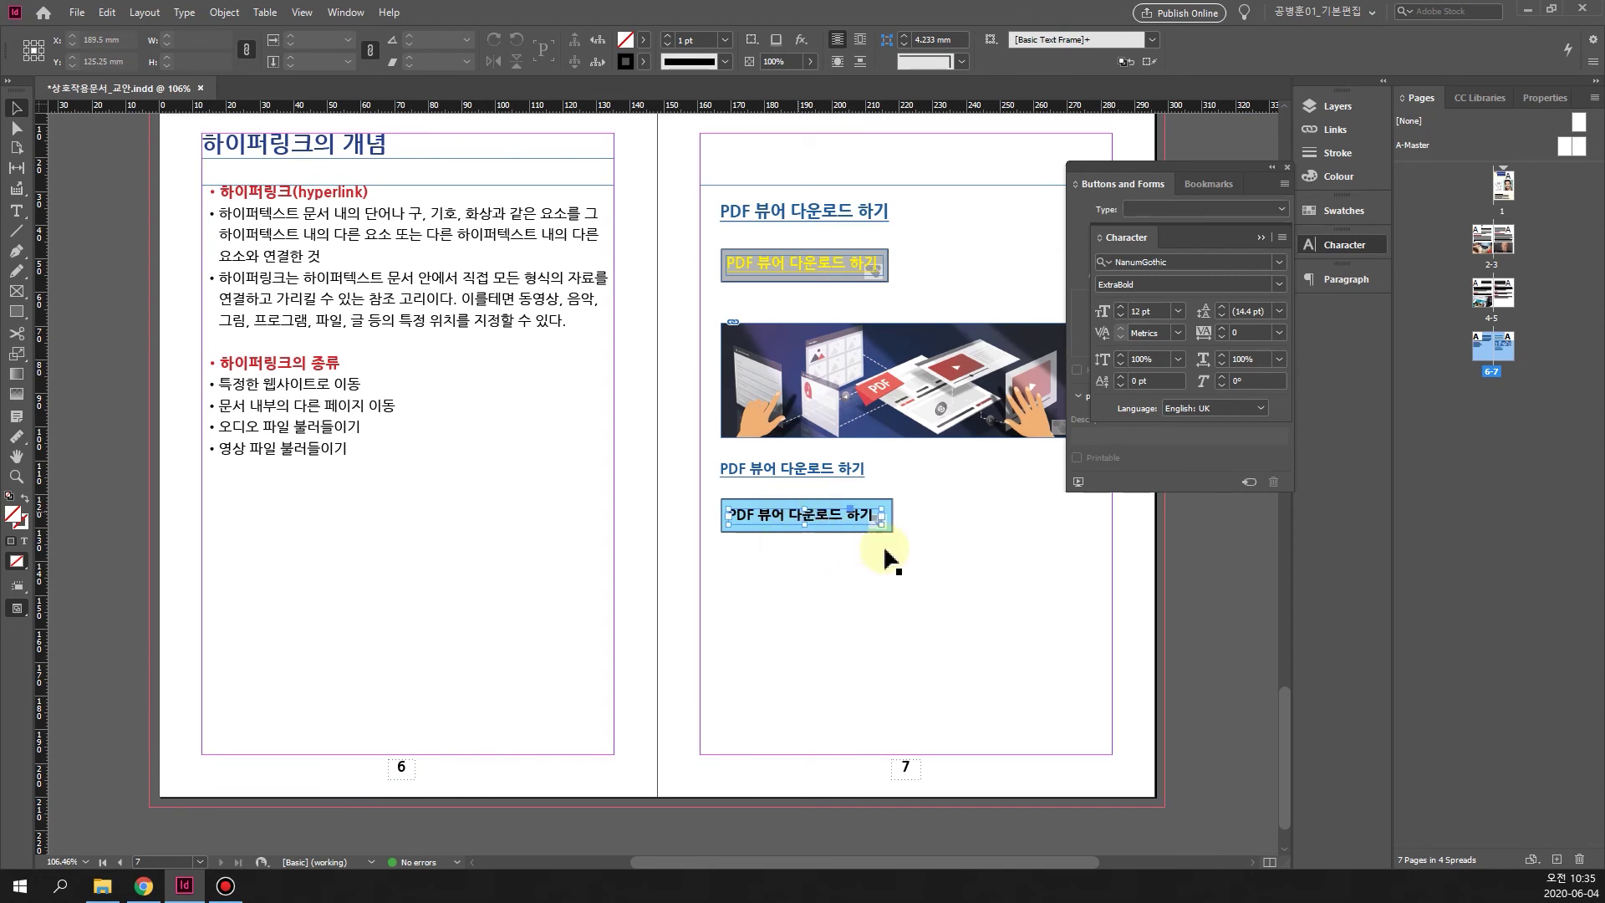
pyautogui.press('Right')
pyautogui.press('Right')
pyautogui.press('Right')
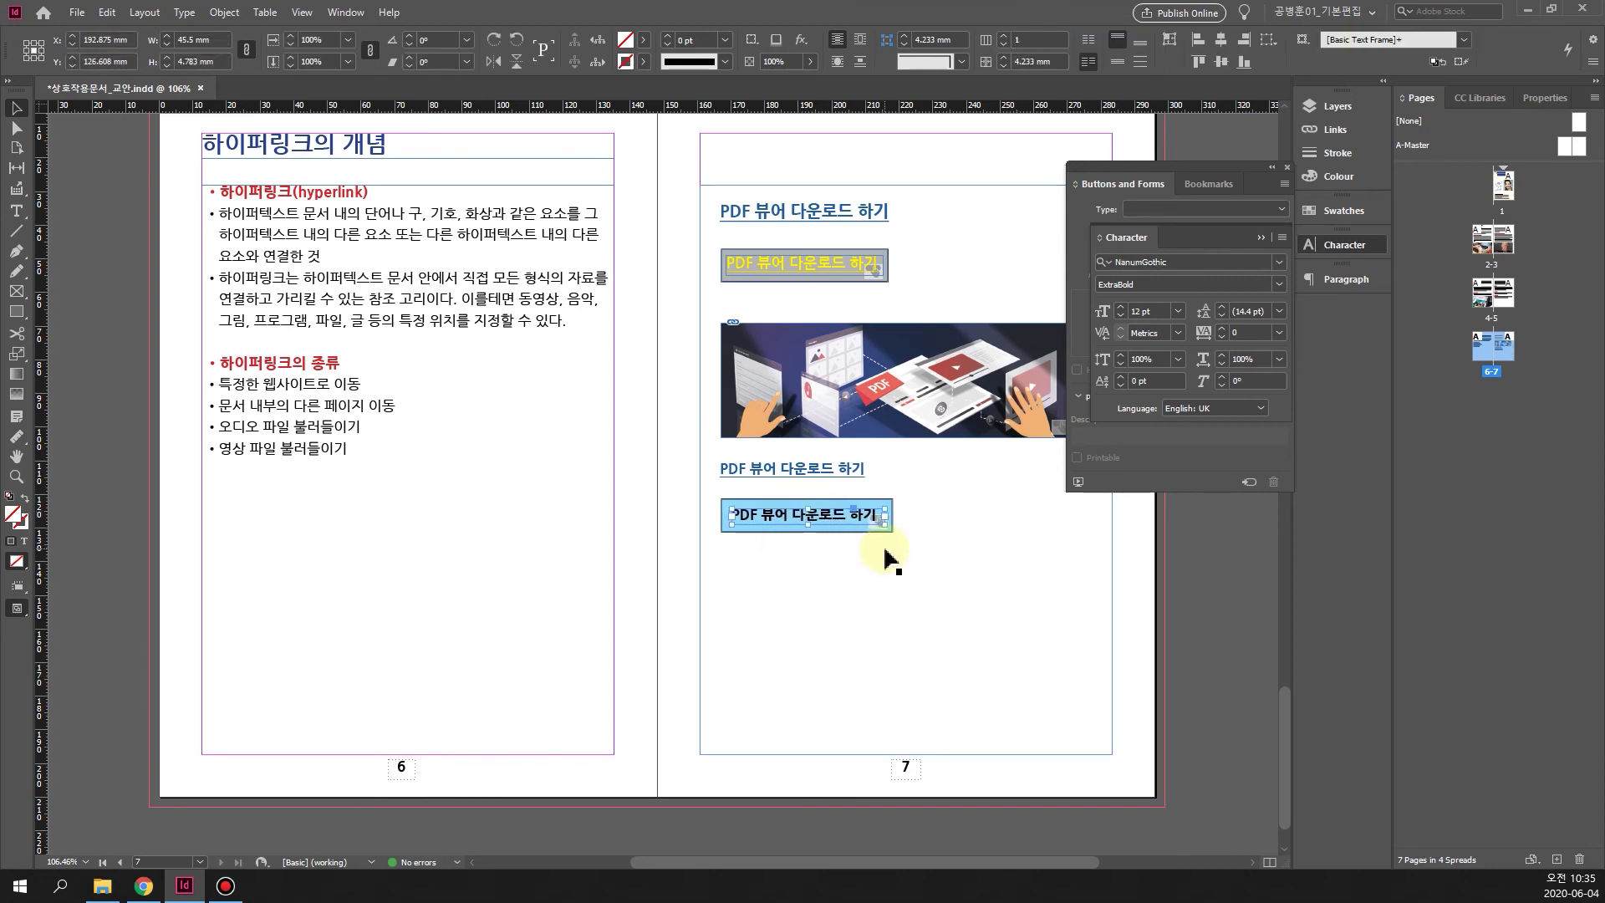
pyautogui.moveTo(924, 568); pyautogui.dragTo(912, 559)
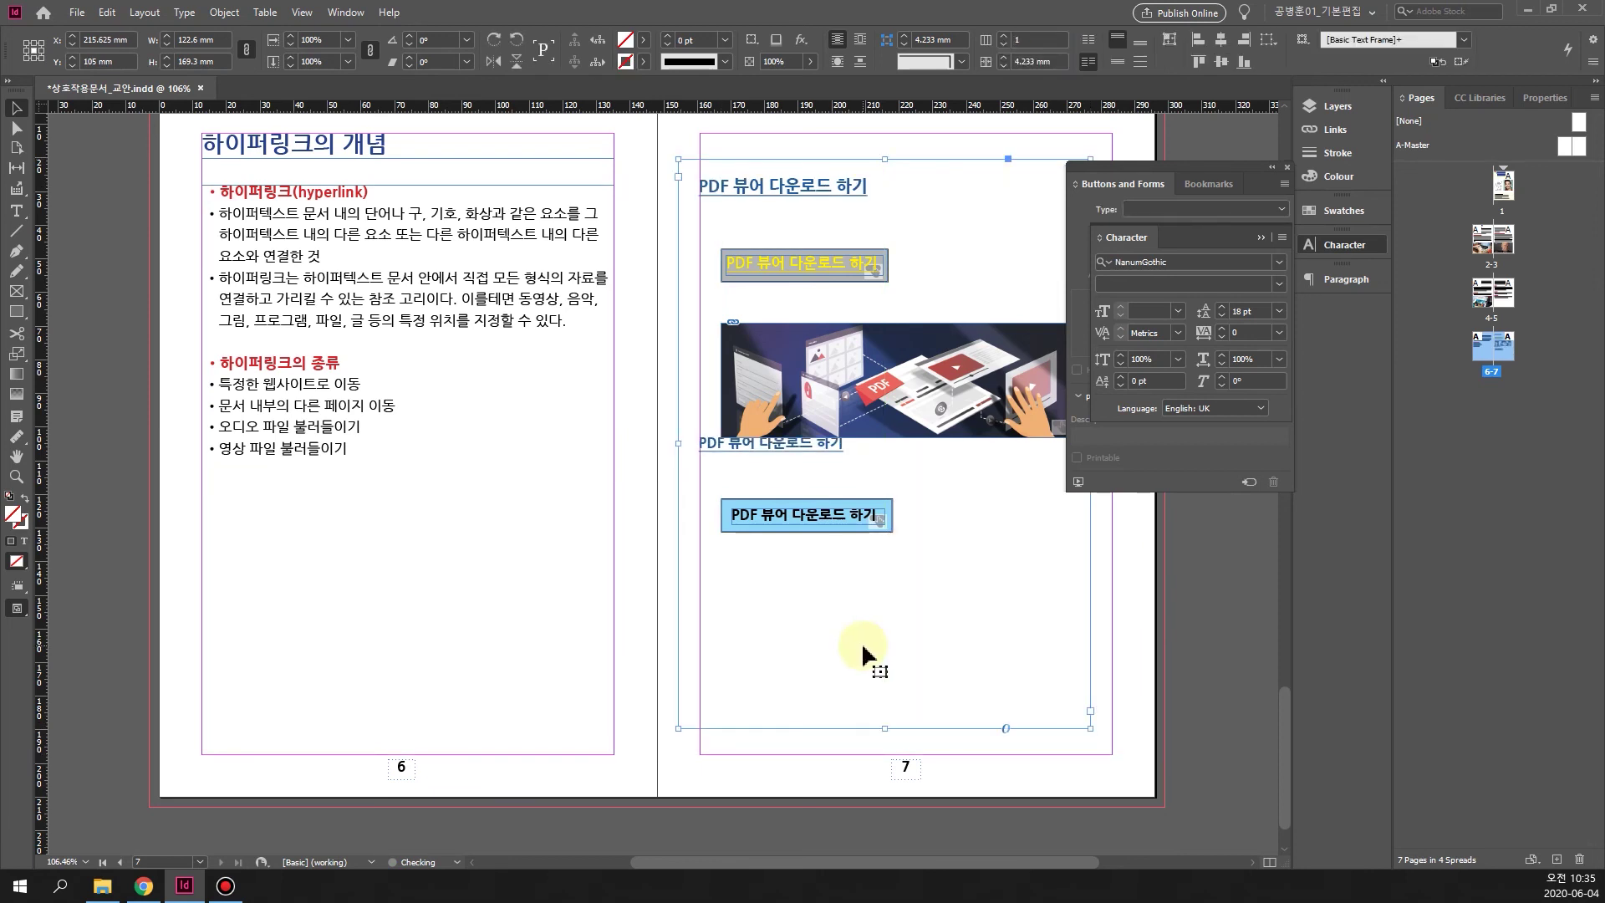
# Undo the accidental move of page 7's large text frame, and group the label with the cyan button shape.
pyautogui.hotkey('ctrl', 'z')
pyautogui.click(798, 513)
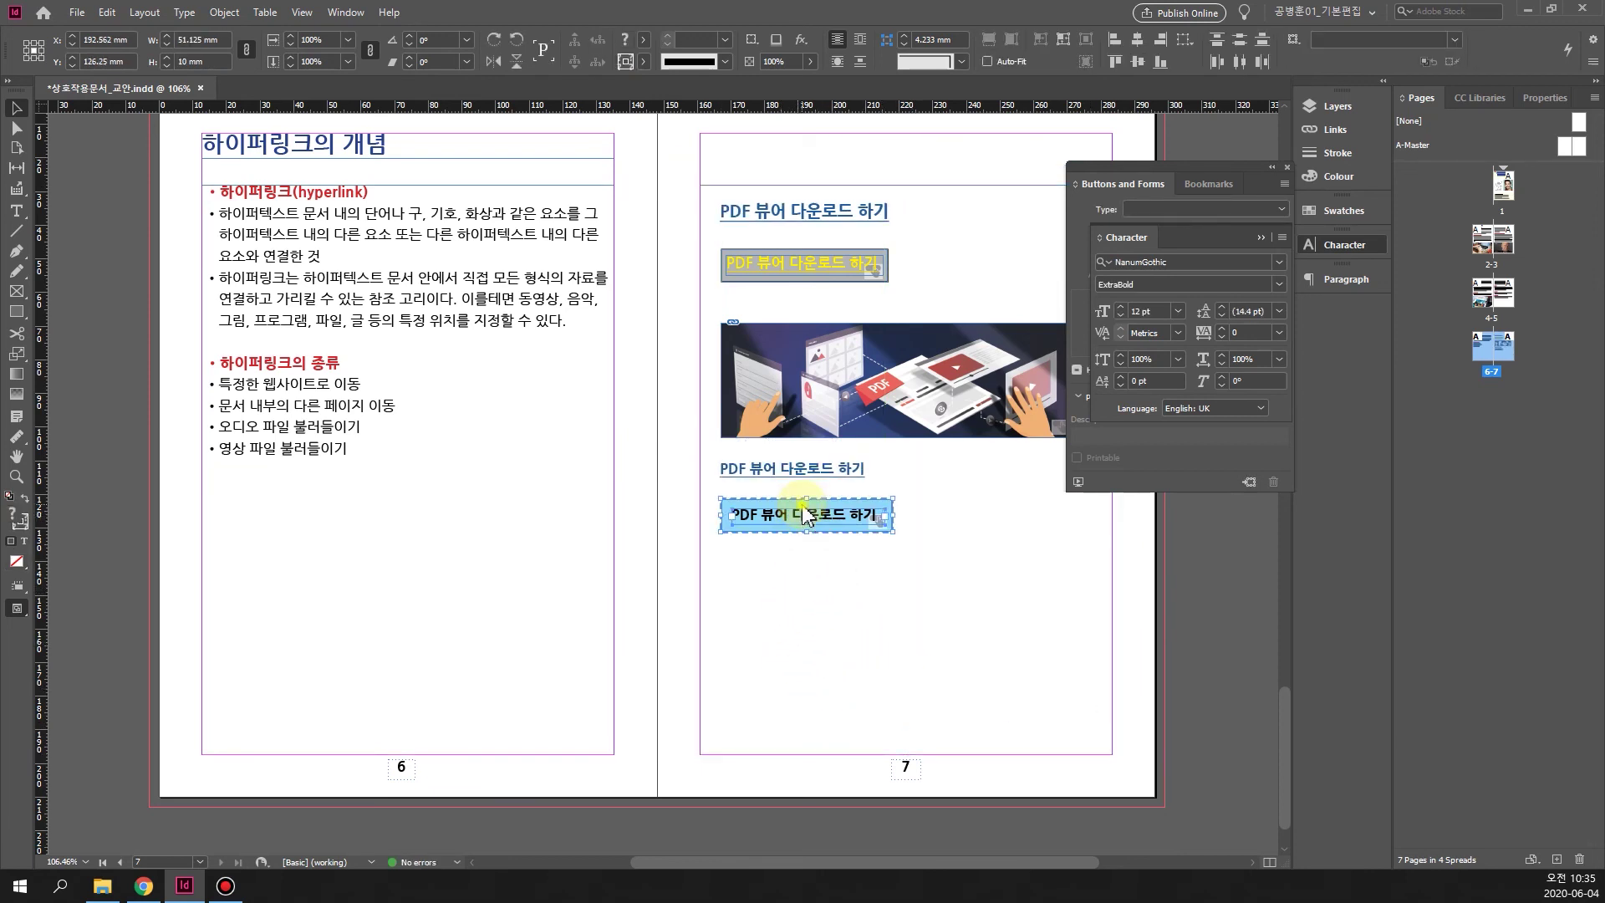
pyautogui.rightClick(801, 513)
pyautogui.click(919, 584)
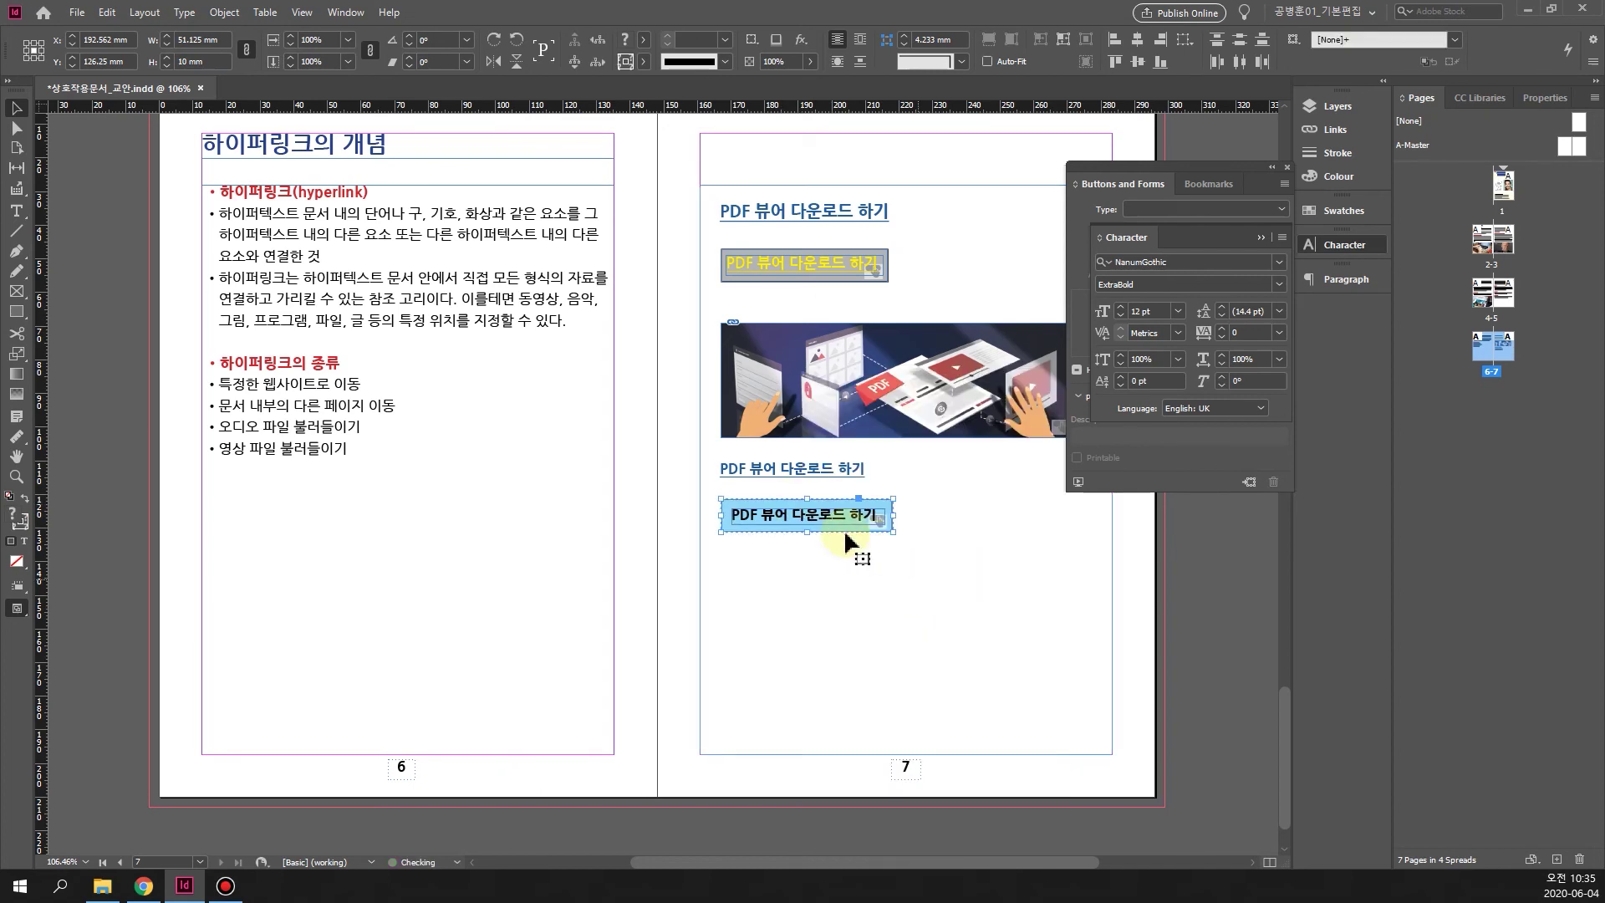
pyautogui.click(1185, 604)
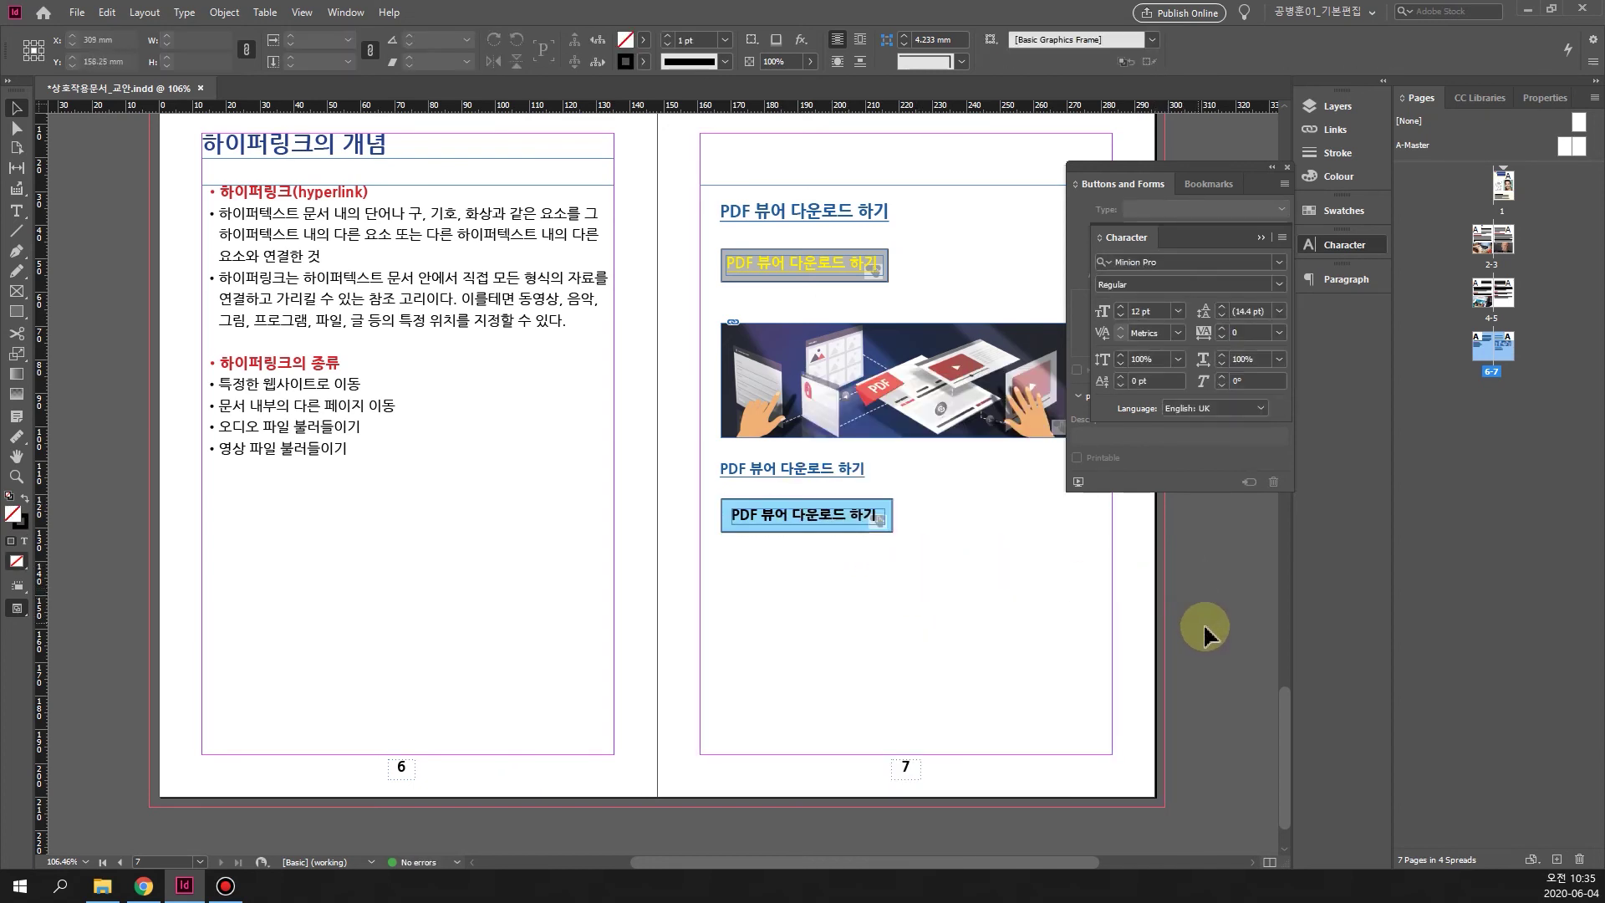
# Switch the spread to Preview screen mode, select the grouped cyan button, and collapse the Character panel.
pyautogui.press('w')
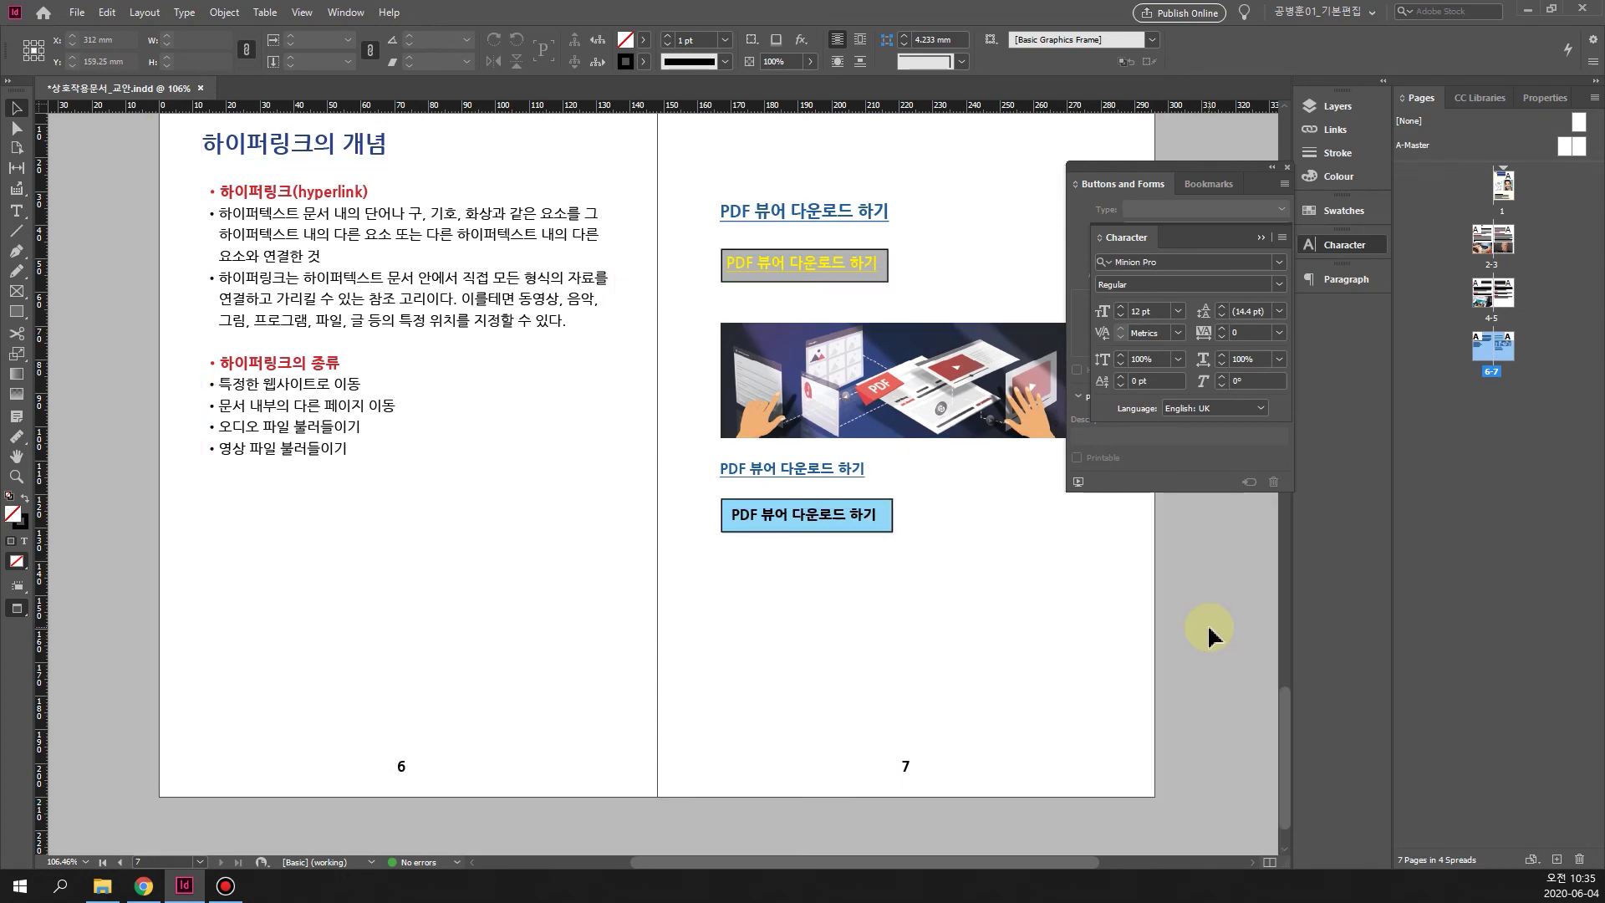
pyautogui.click(856, 518)
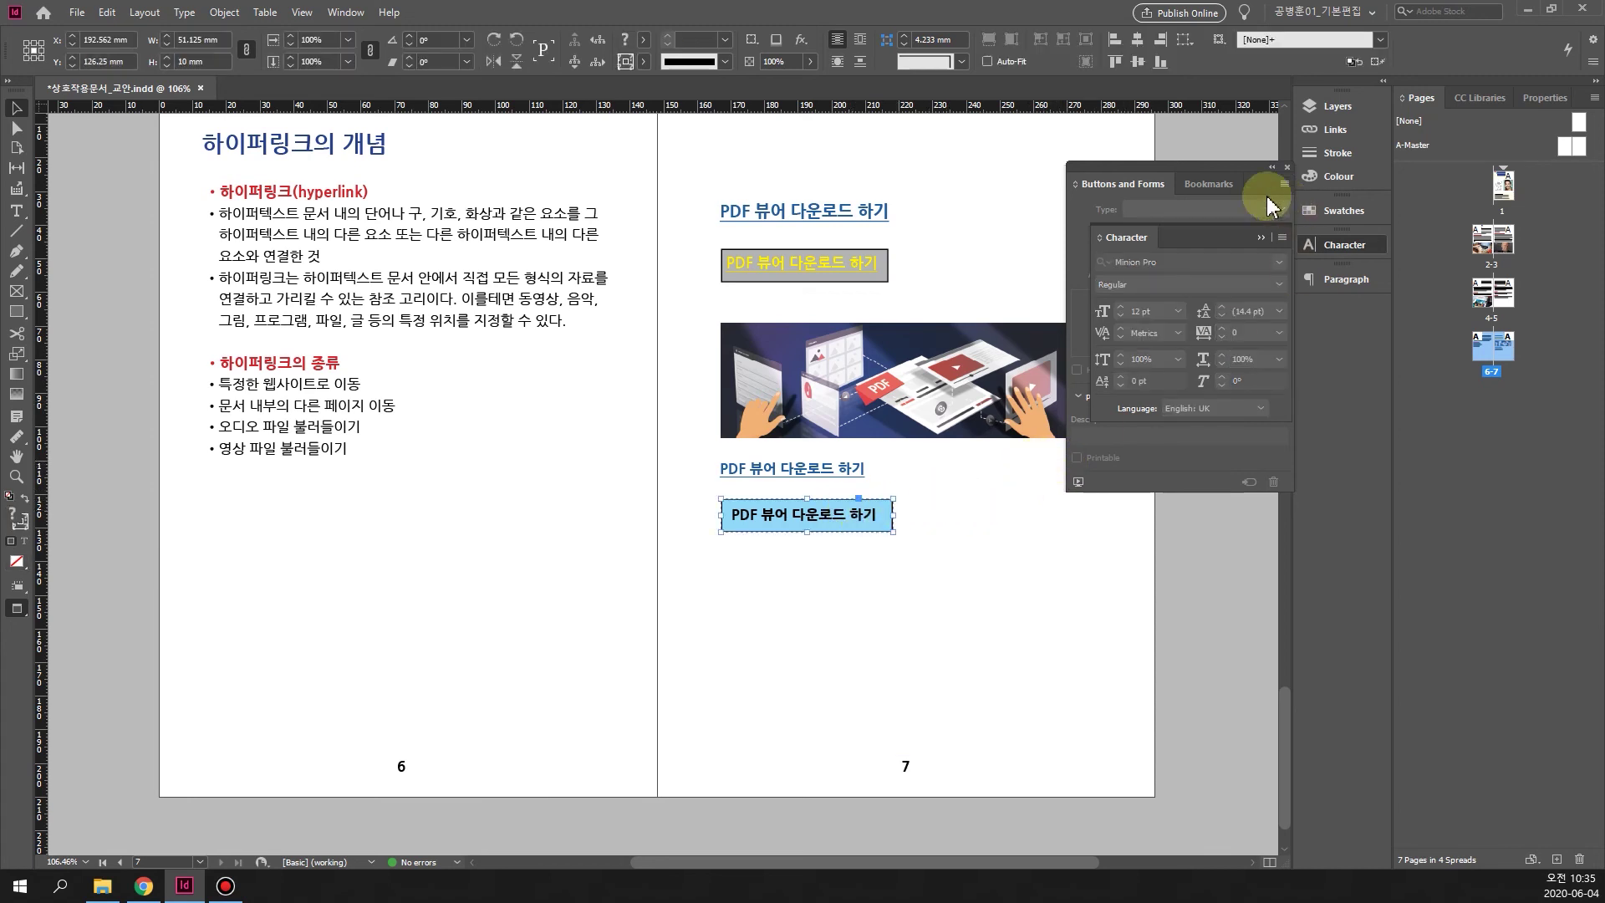
pyautogui.click(1260, 238)
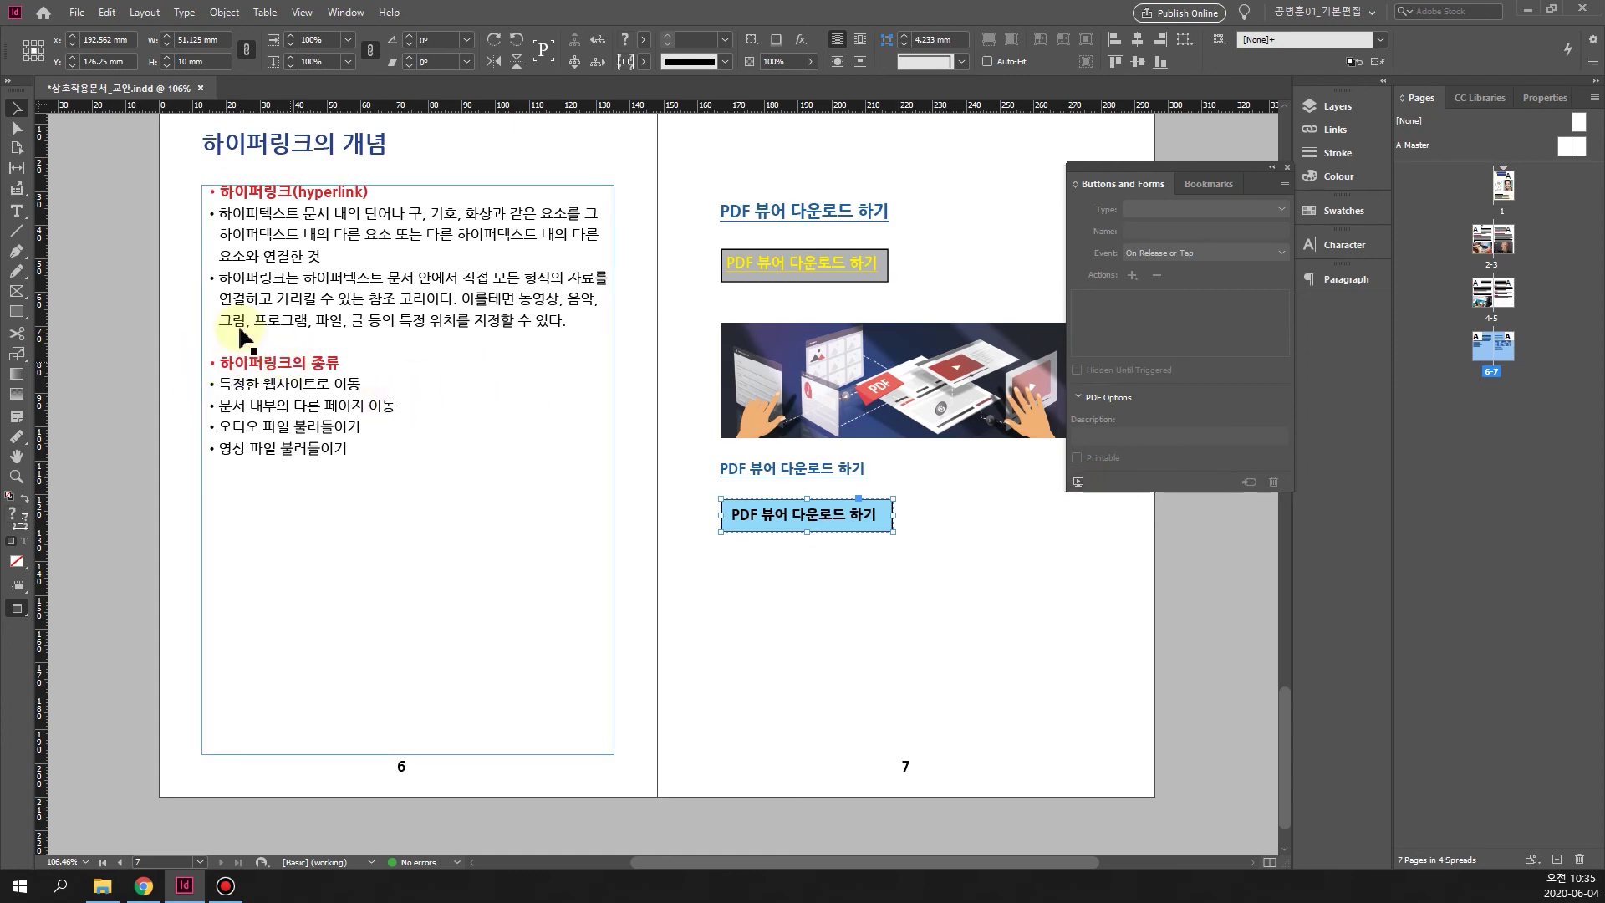
# Test the cyan button in the EPUB Interactivity Preview, check the Acrobat Reader page in Chrome, and return to InDesign, closing the preview.
pyautogui.hotkey('ctrl', 'shift', 'Return')
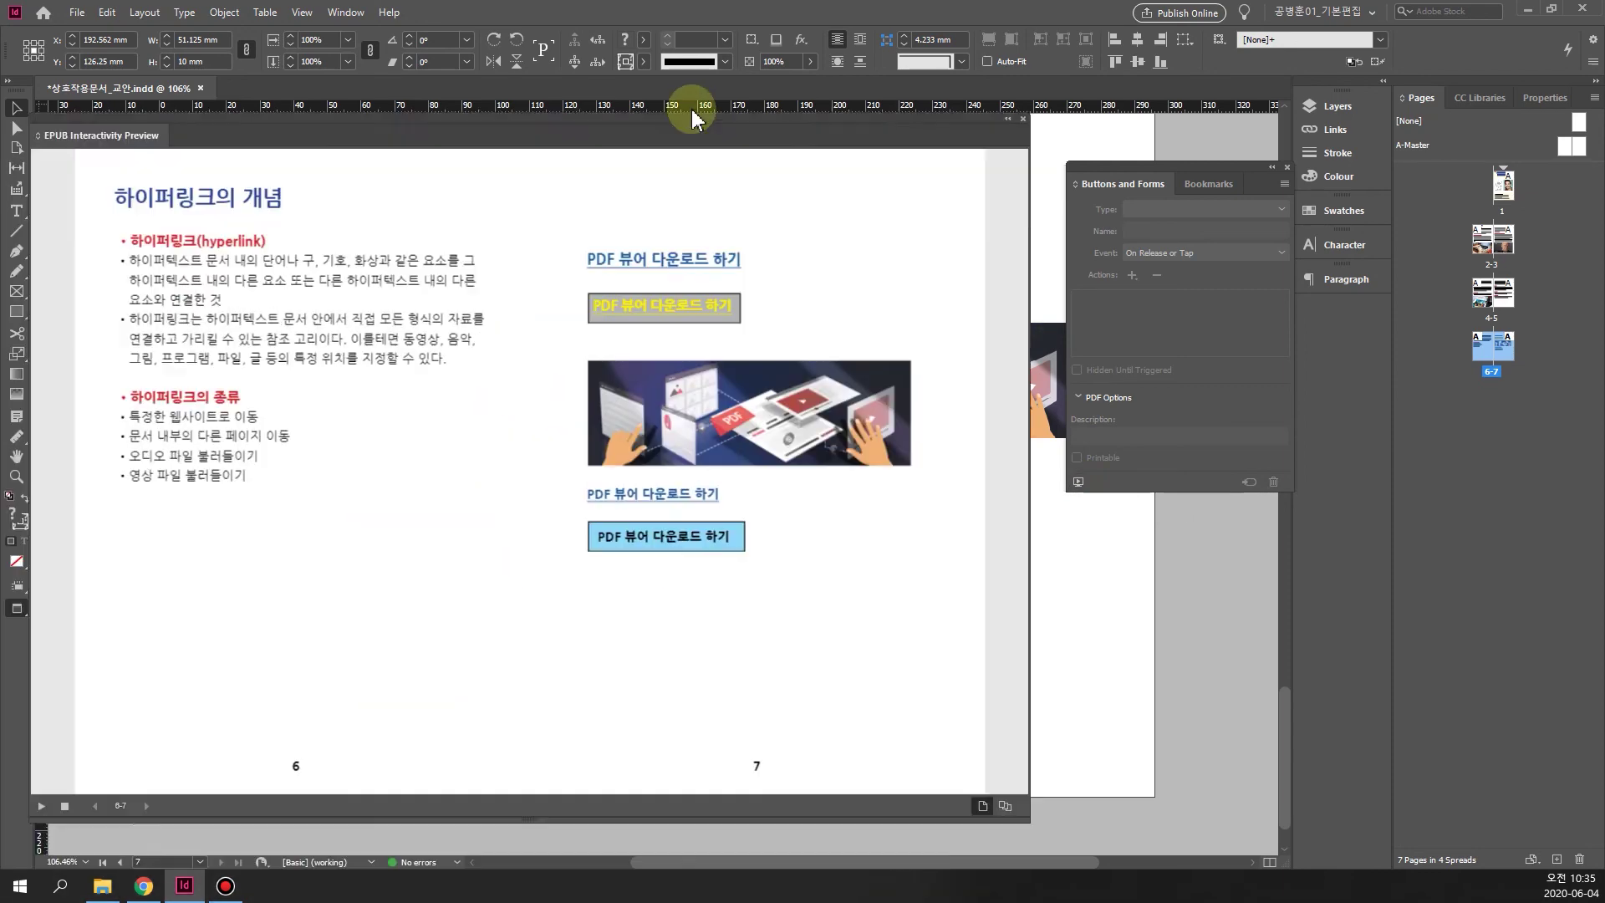
pyautogui.moveTo(672, 165); pyautogui.dragTo(818, 108)
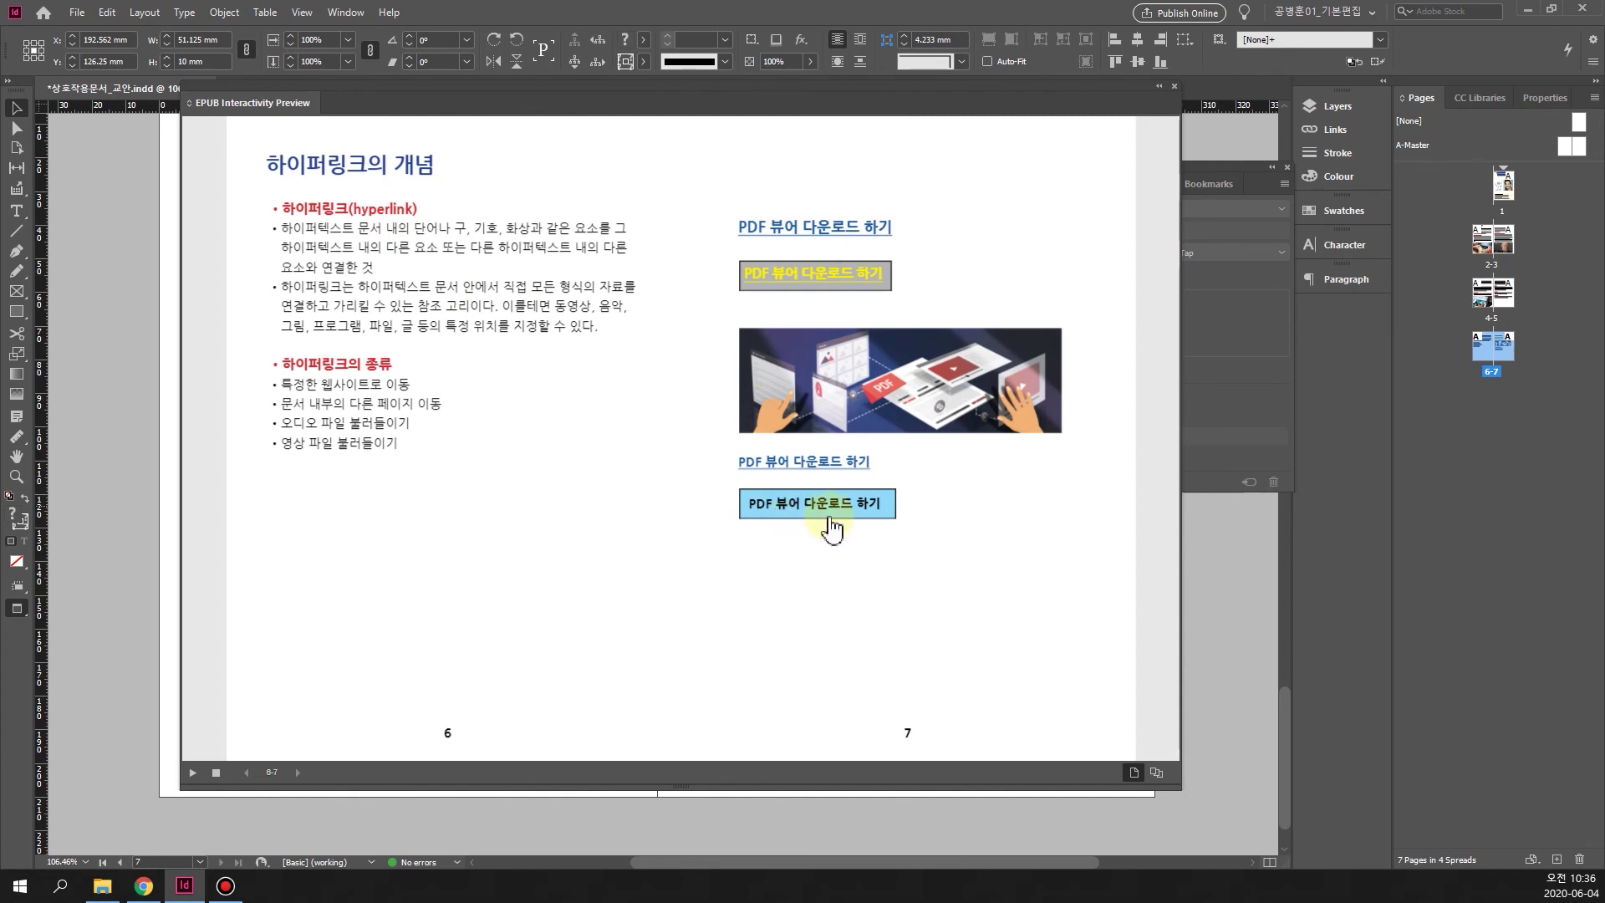
pyautogui.click(892, 527)
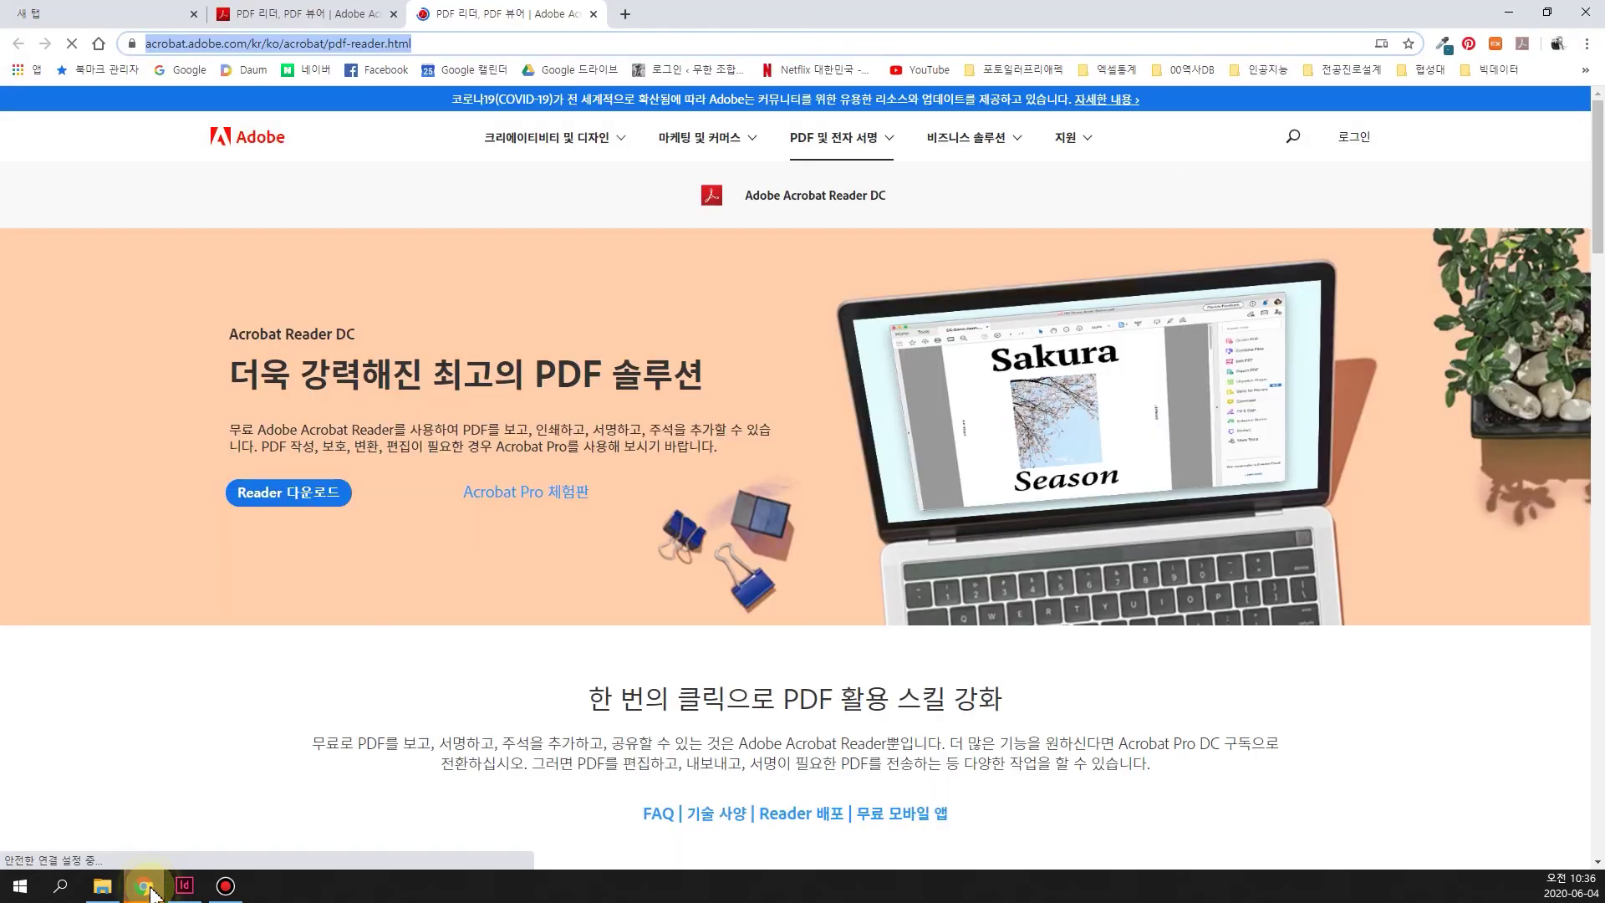
pyautogui.click(144, 884)
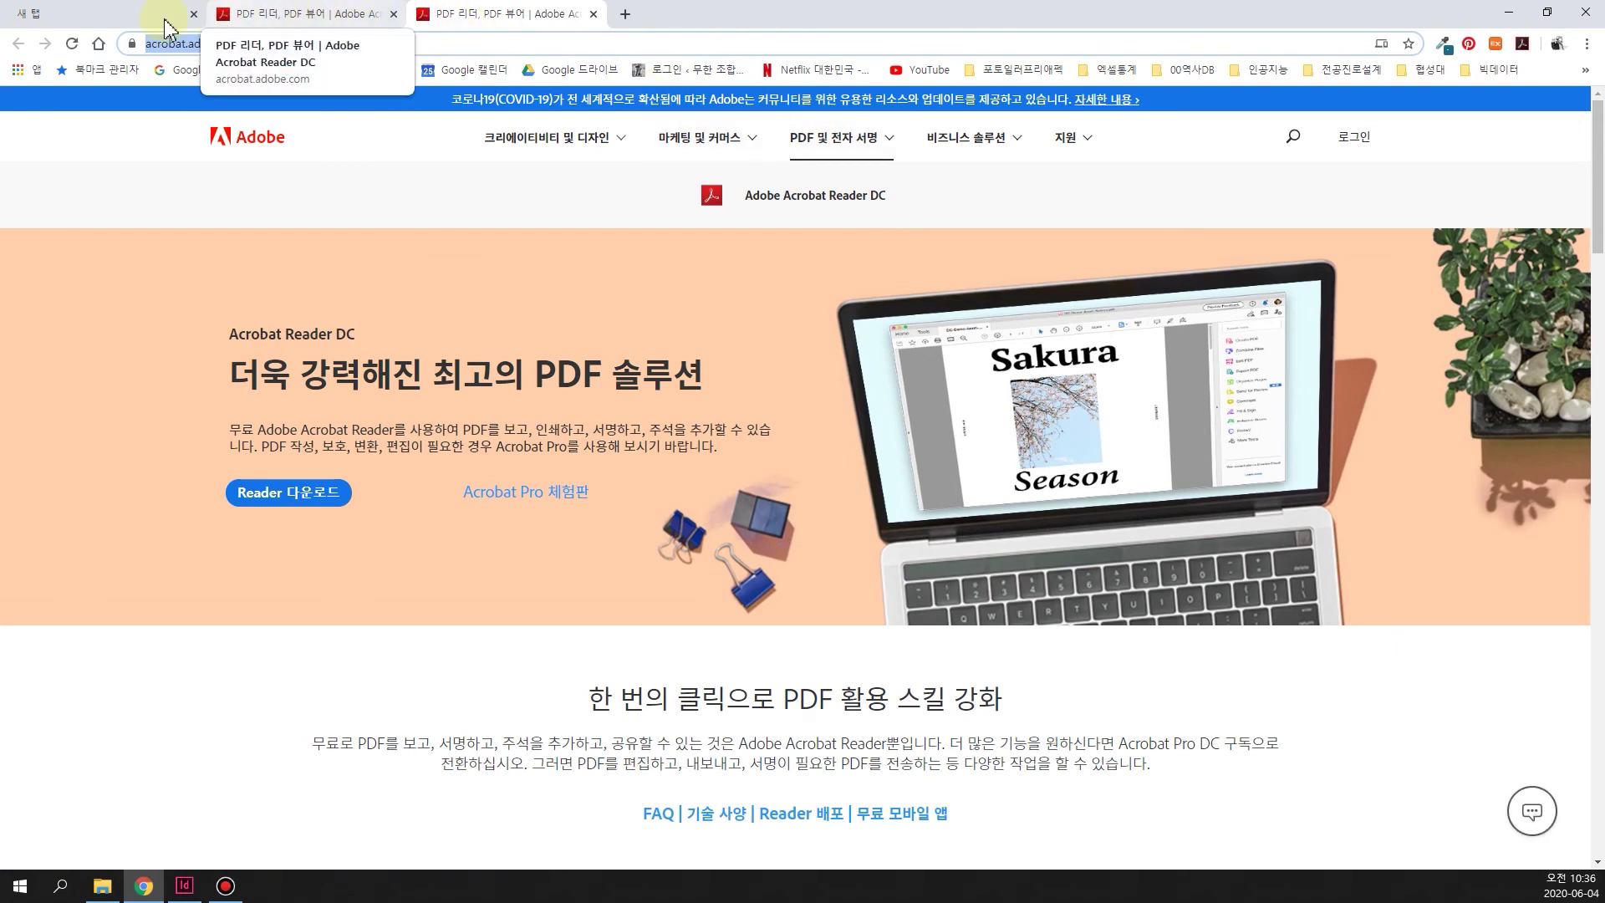
pyautogui.click(191, 23)
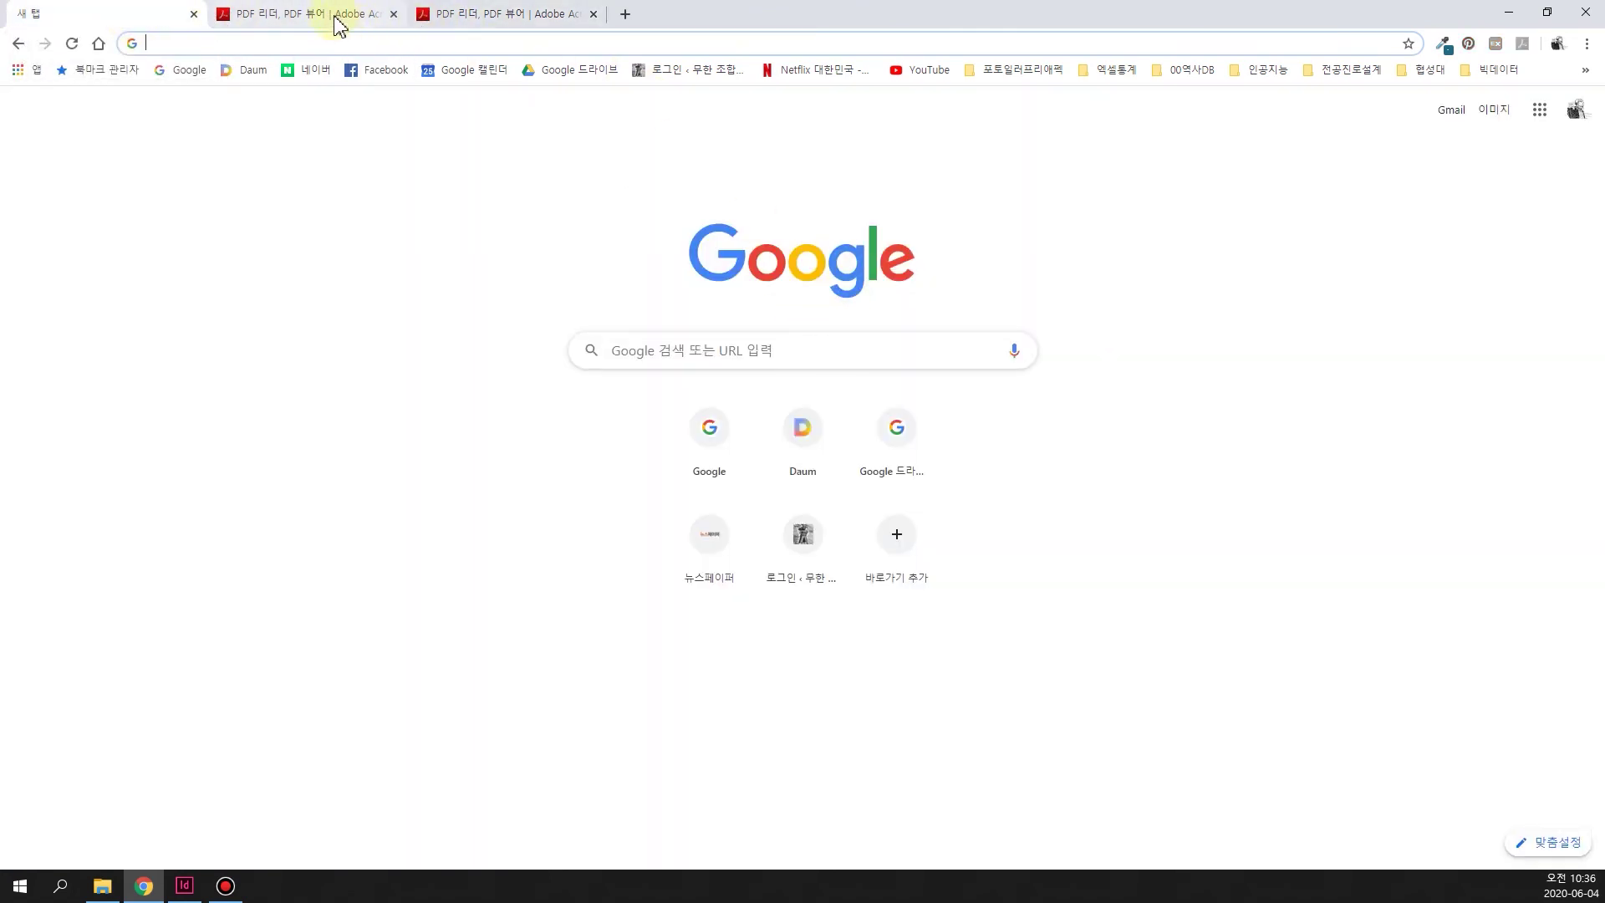
pyautogui.click(184, 886)
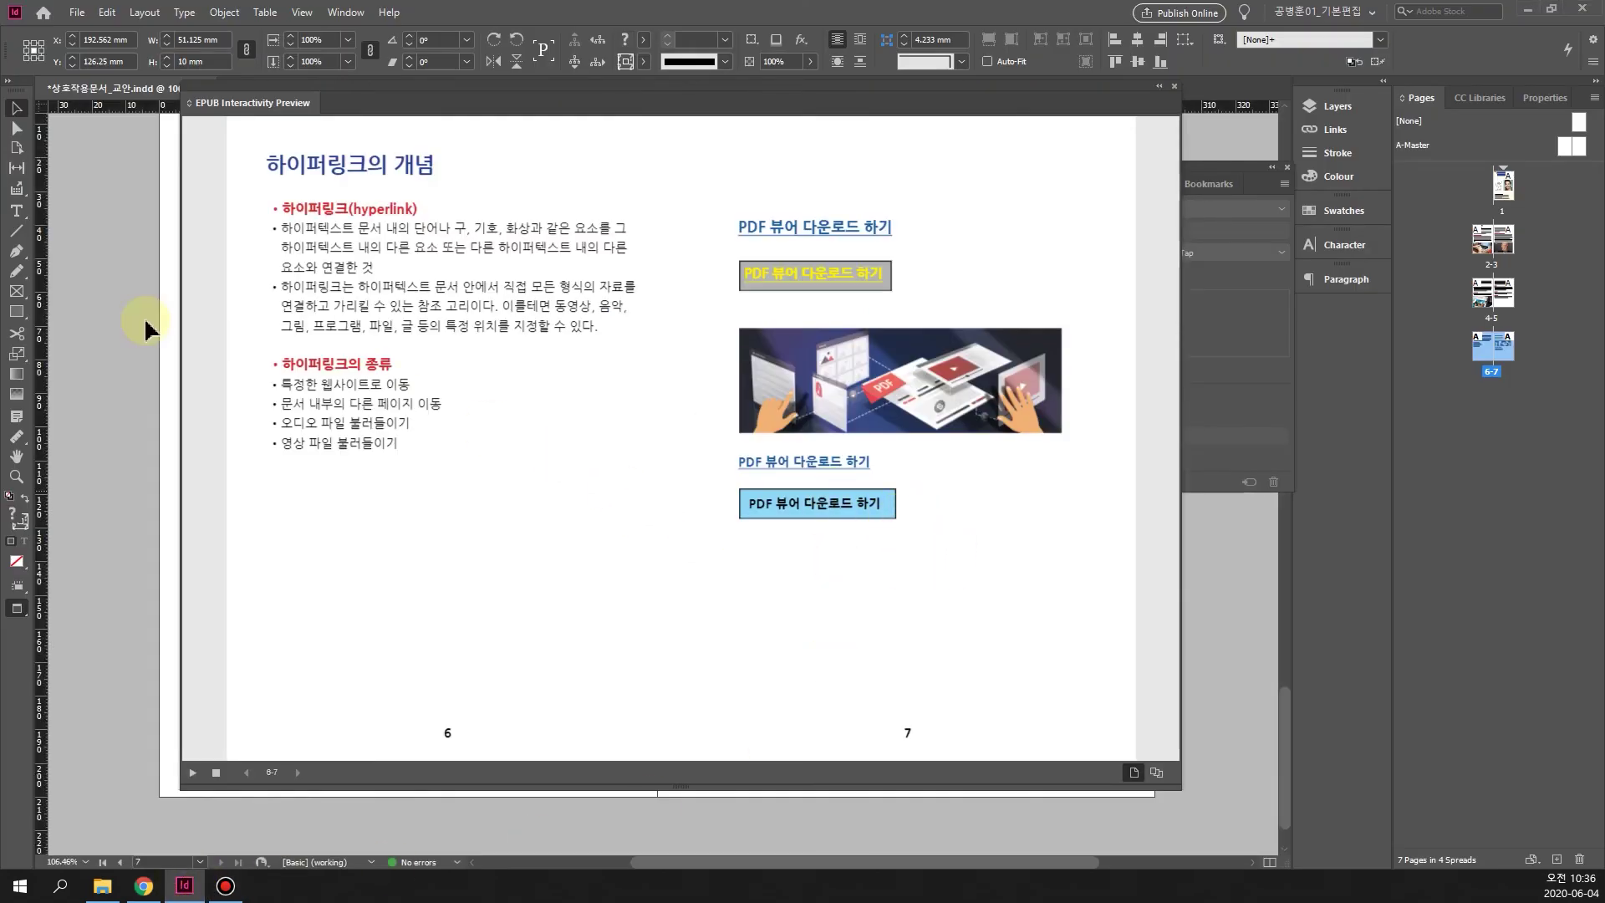
pyautogui.click(1229, 695)
pyautogui.click(1173, 86)
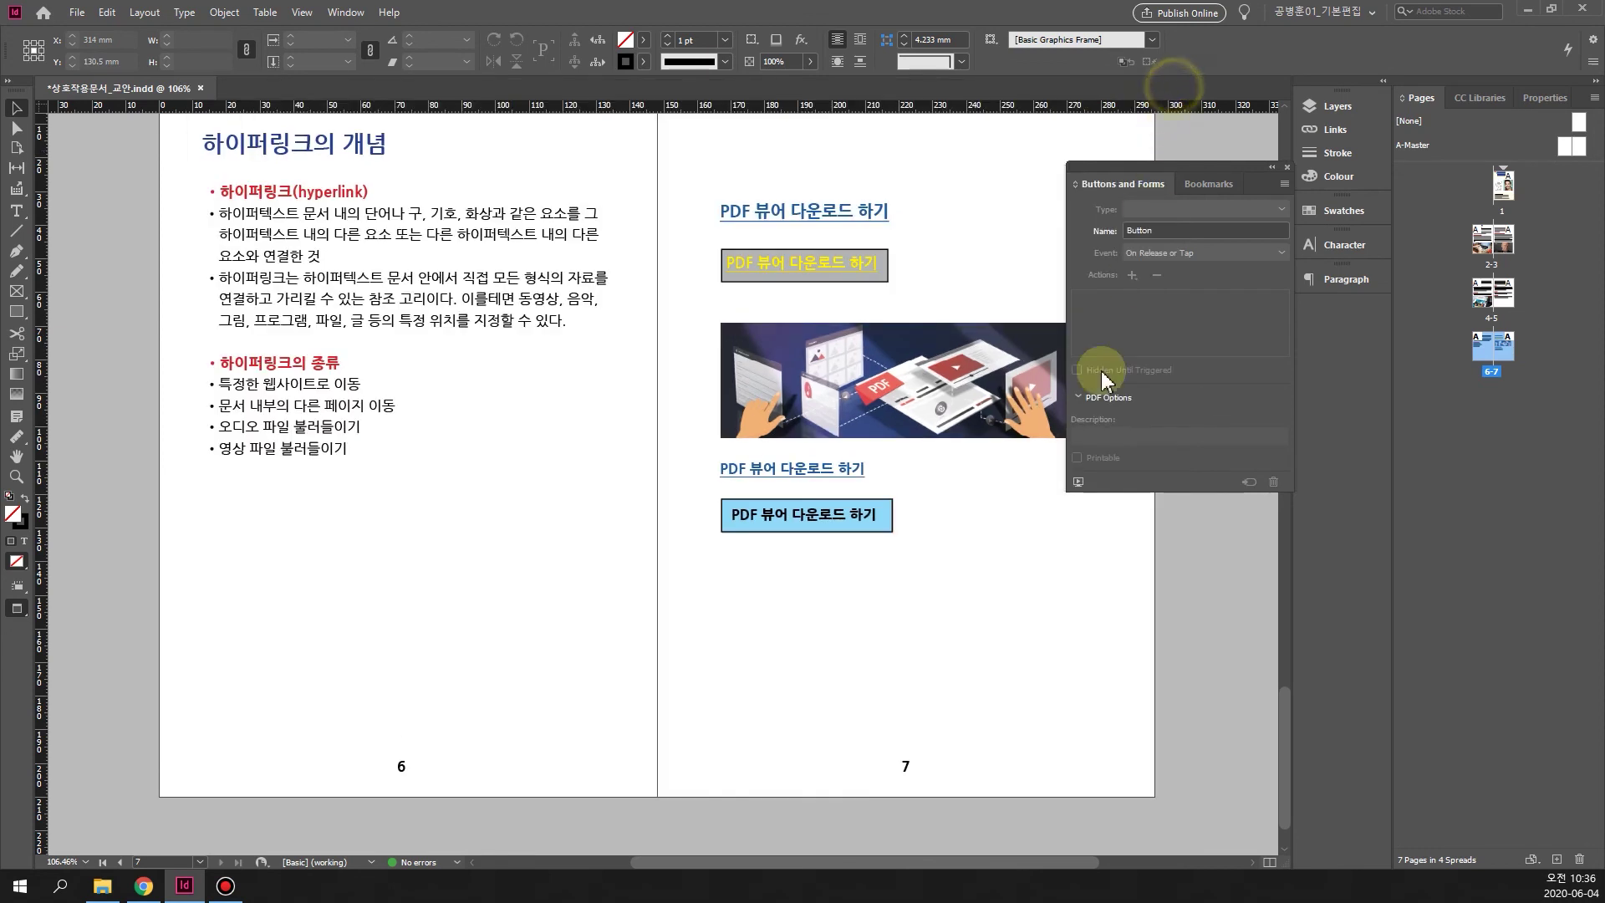
# Add a URL hyperlink to the grouped cyan button pointing to acrobat.adobe.com/kr/ko/acrobat/pdf-reader.html.
pyautogui.click(835, 525)
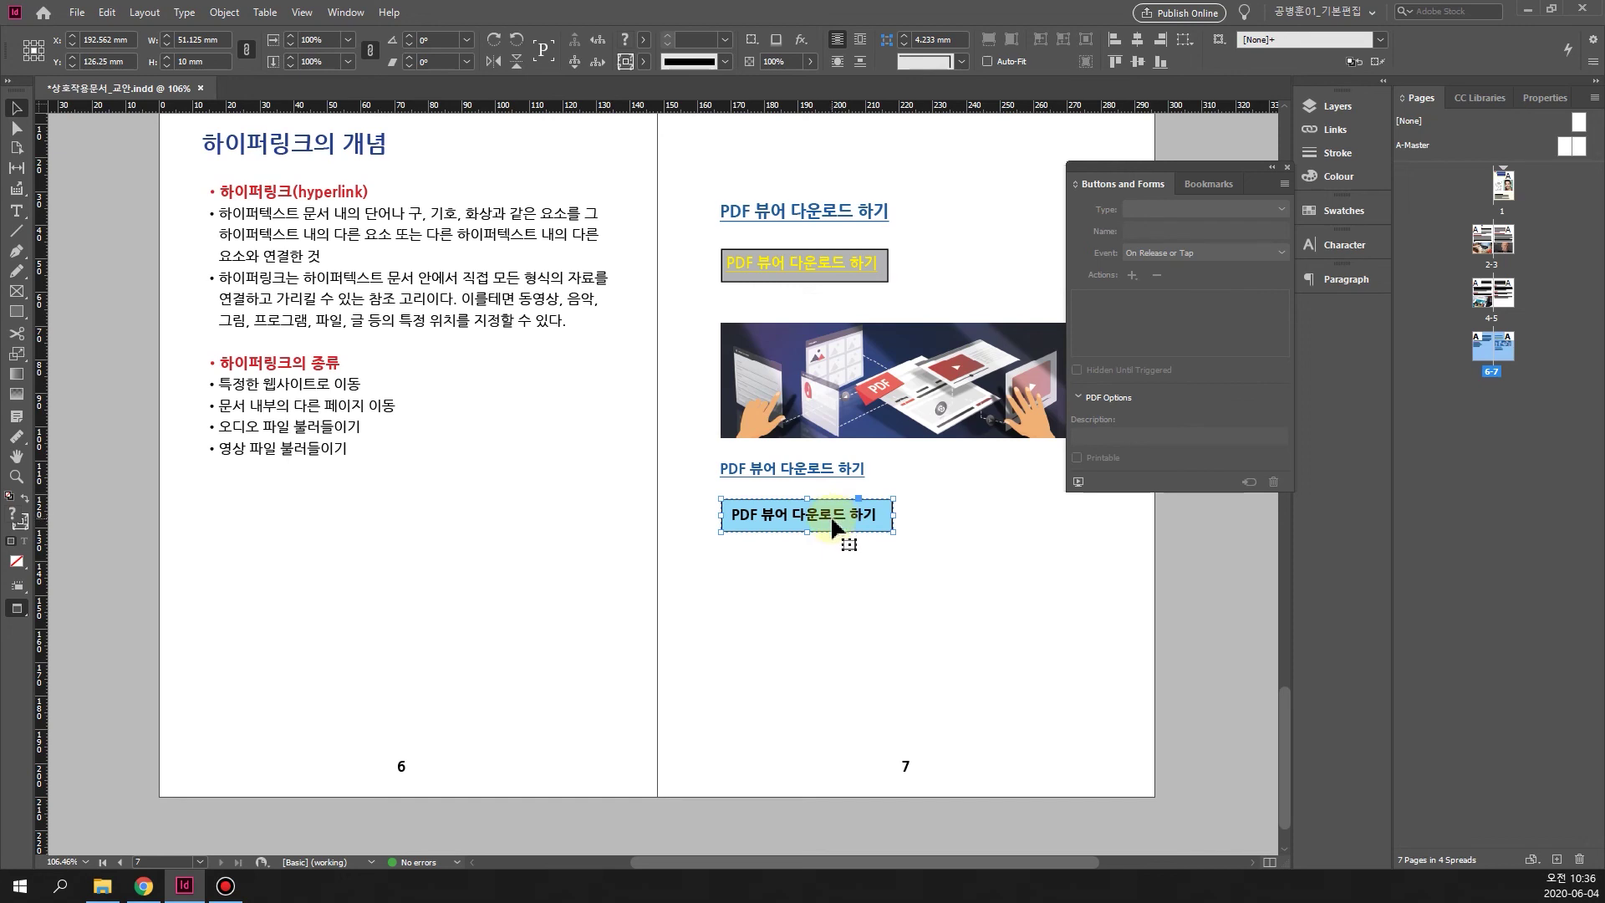
pyautogui.rightClick(833, 522)
pyautogui.moveTo(854, 523)
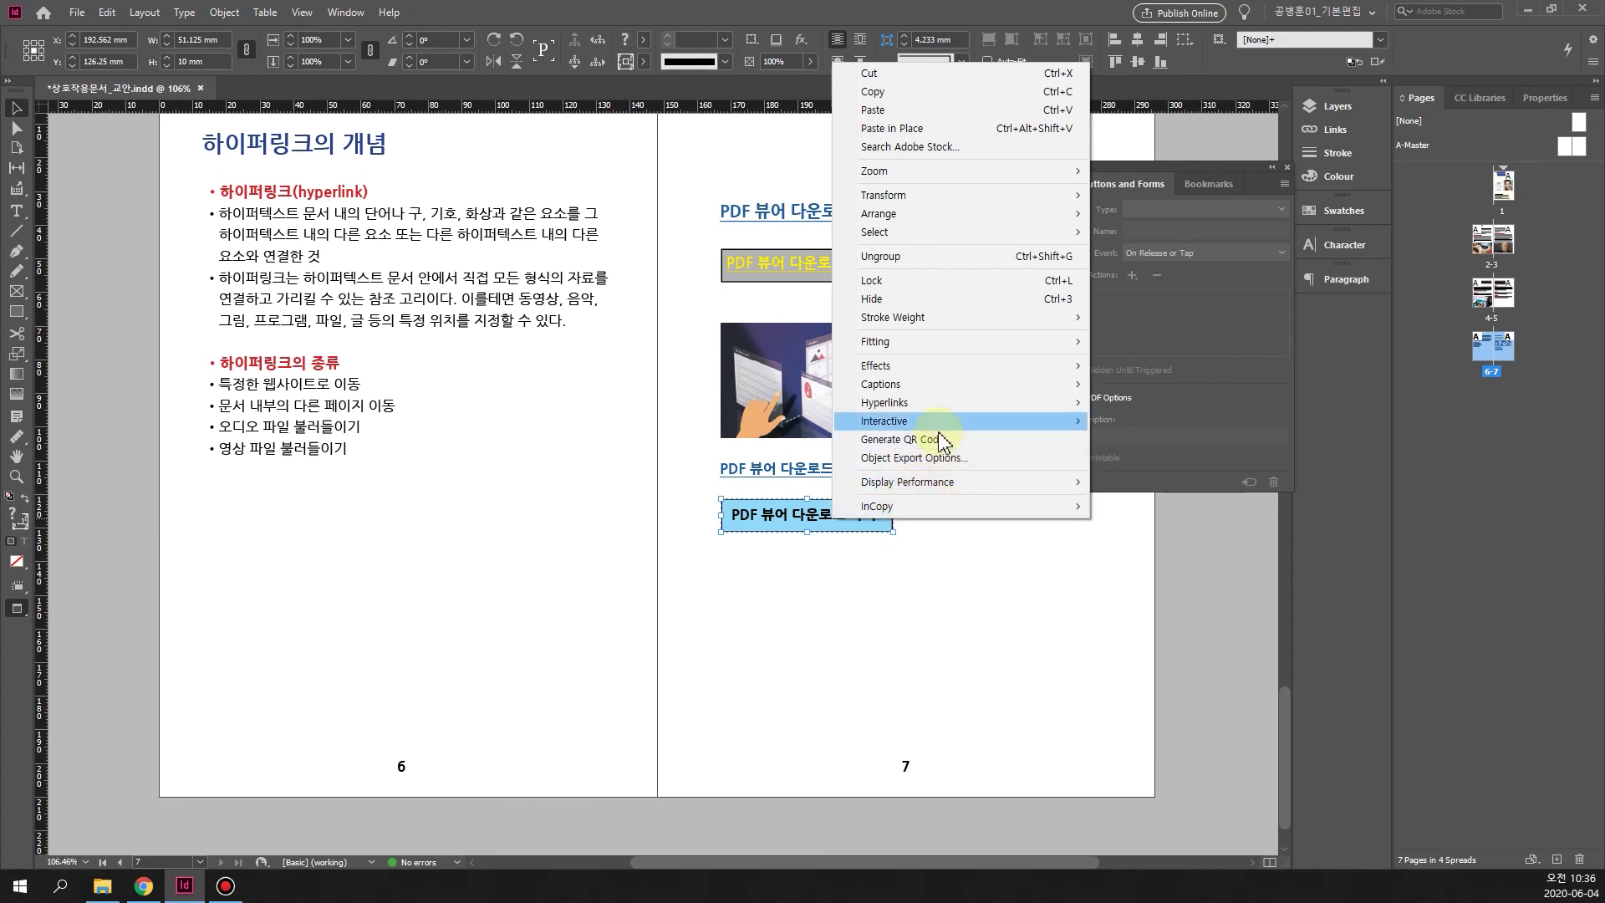
pyautogui.moveTo(986, 404)
pyautogui.click(1174, 408)
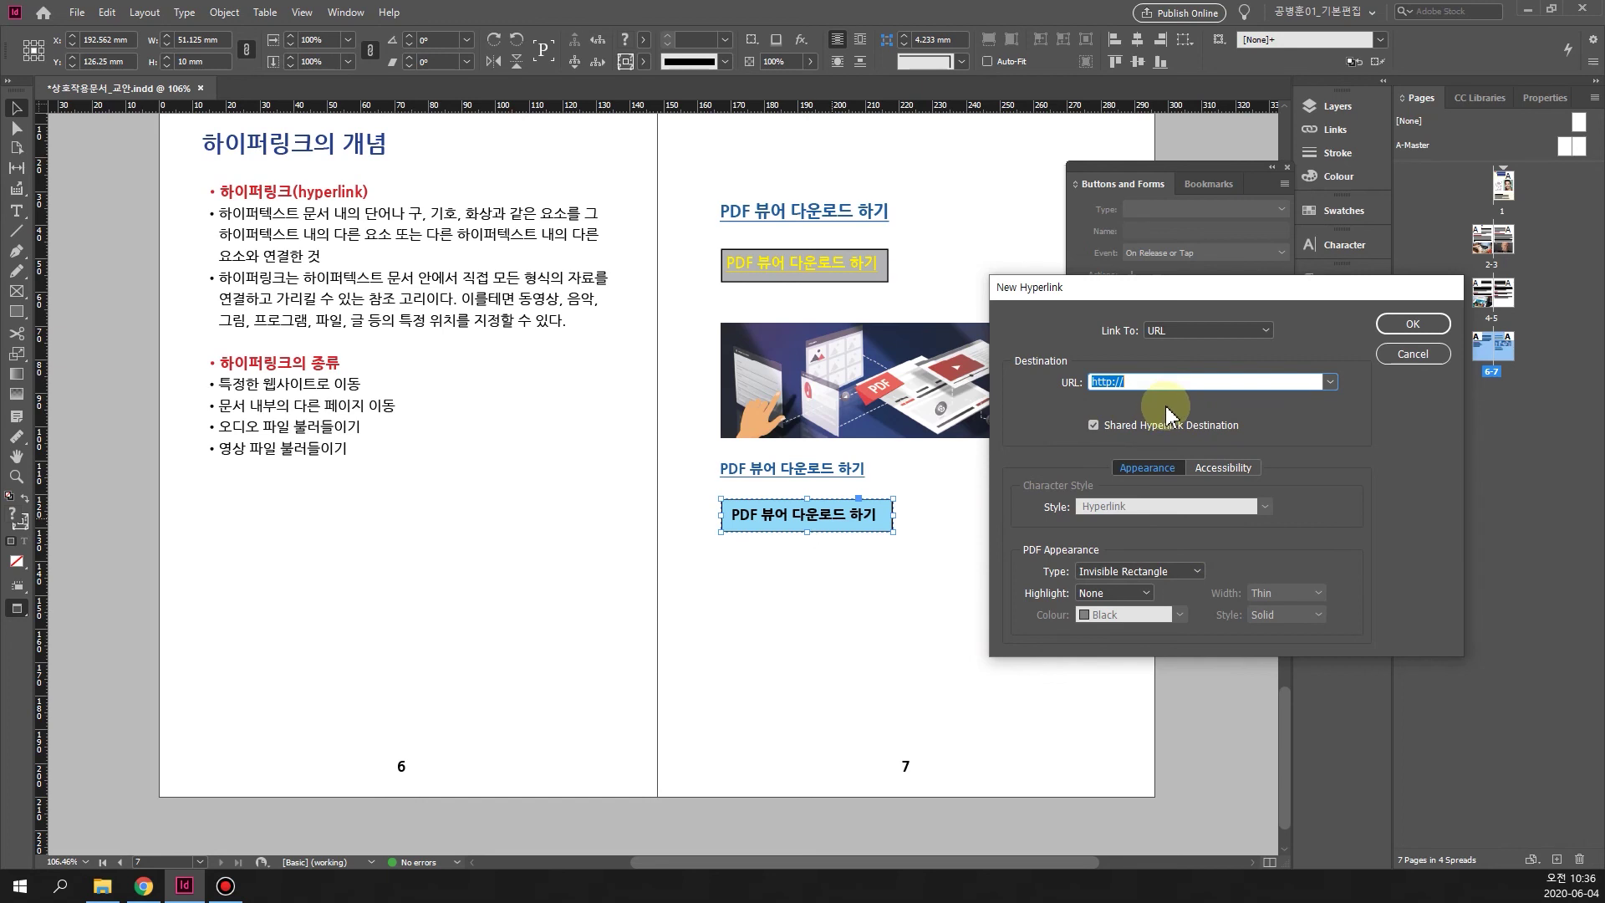
pyautogui.write('acrobat.adobe.com/kr/ko/acrobat/pdf-reader.html')
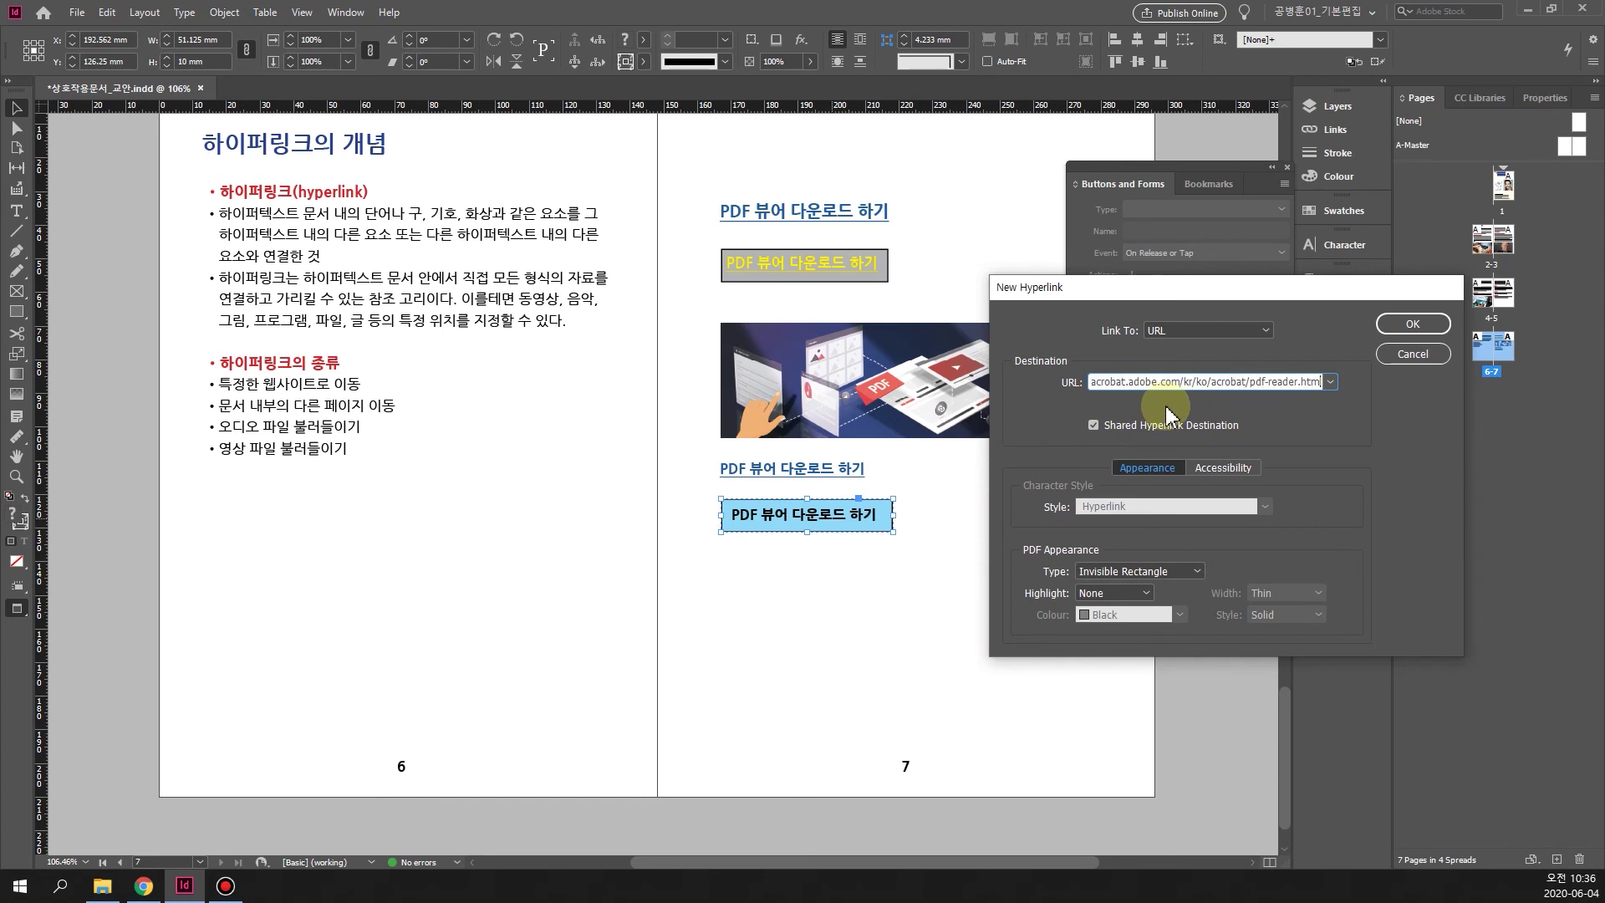
pyautogui.click(1412, 323)
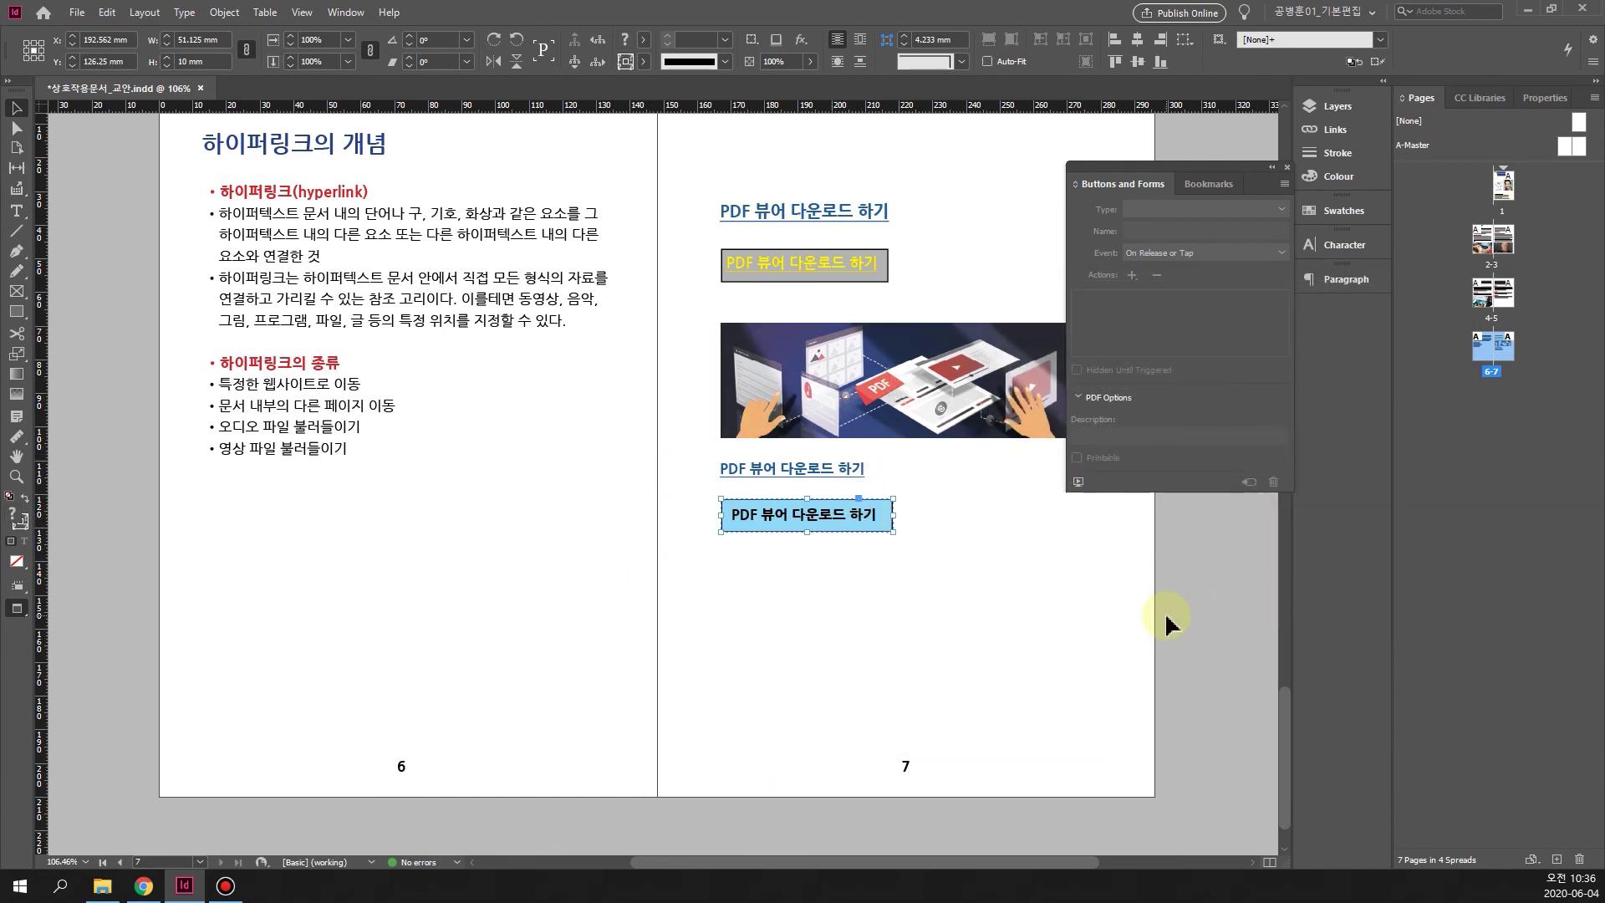
# Preview the spread's interactivity again to examine the hyperlinked button group, close the preview, and deselect the group.
pyautogui.click(785, 525)
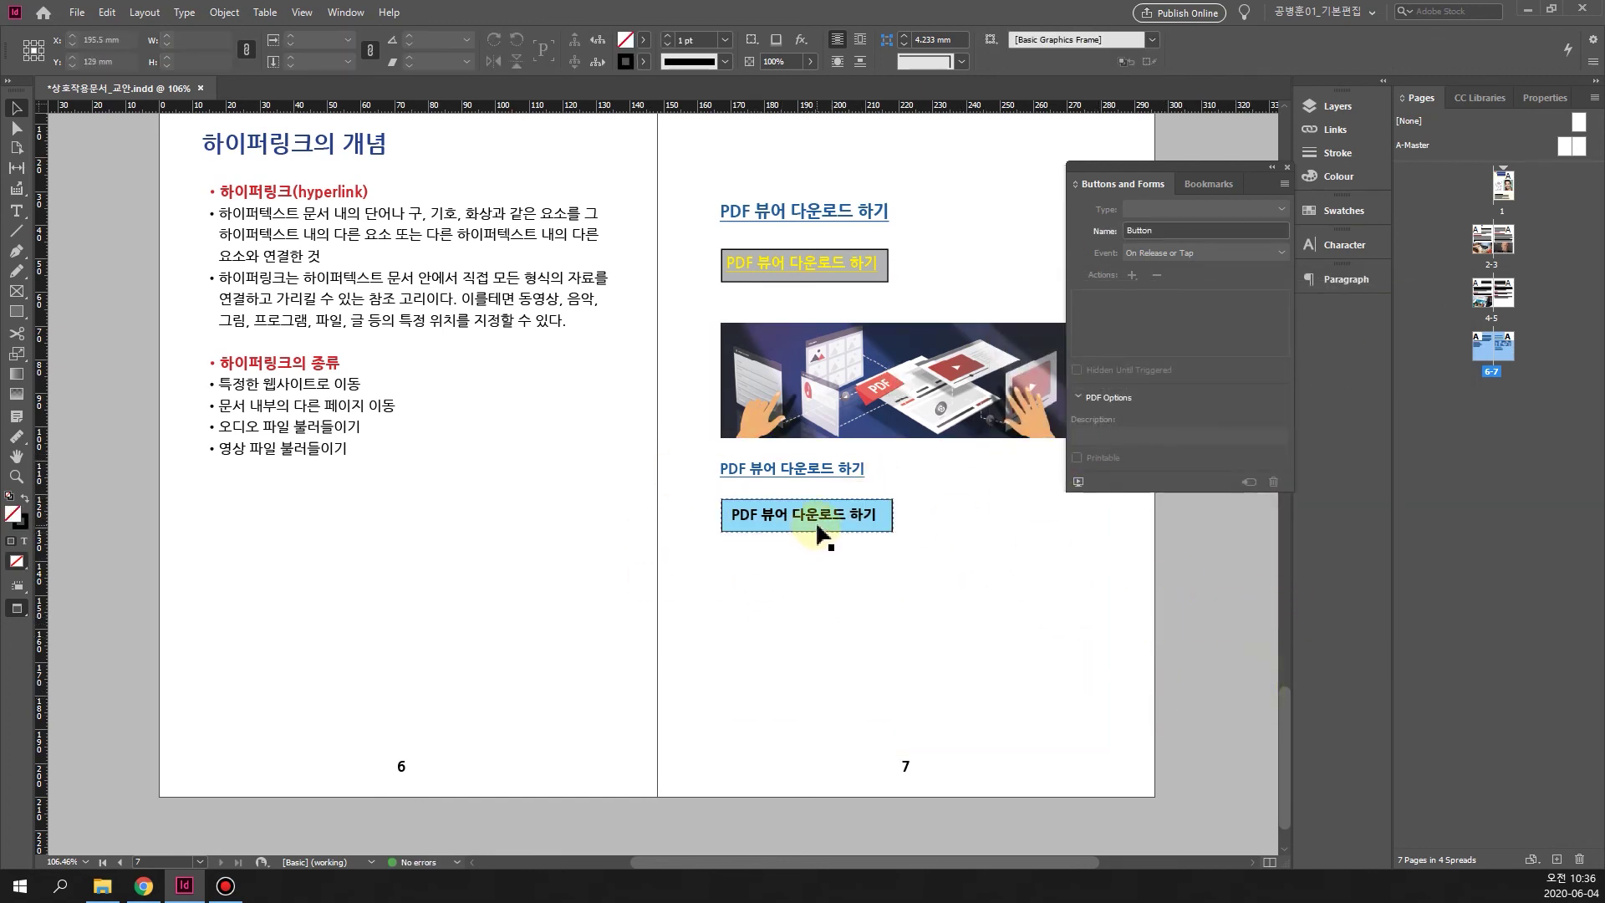
pyautogui.click(815, 519)
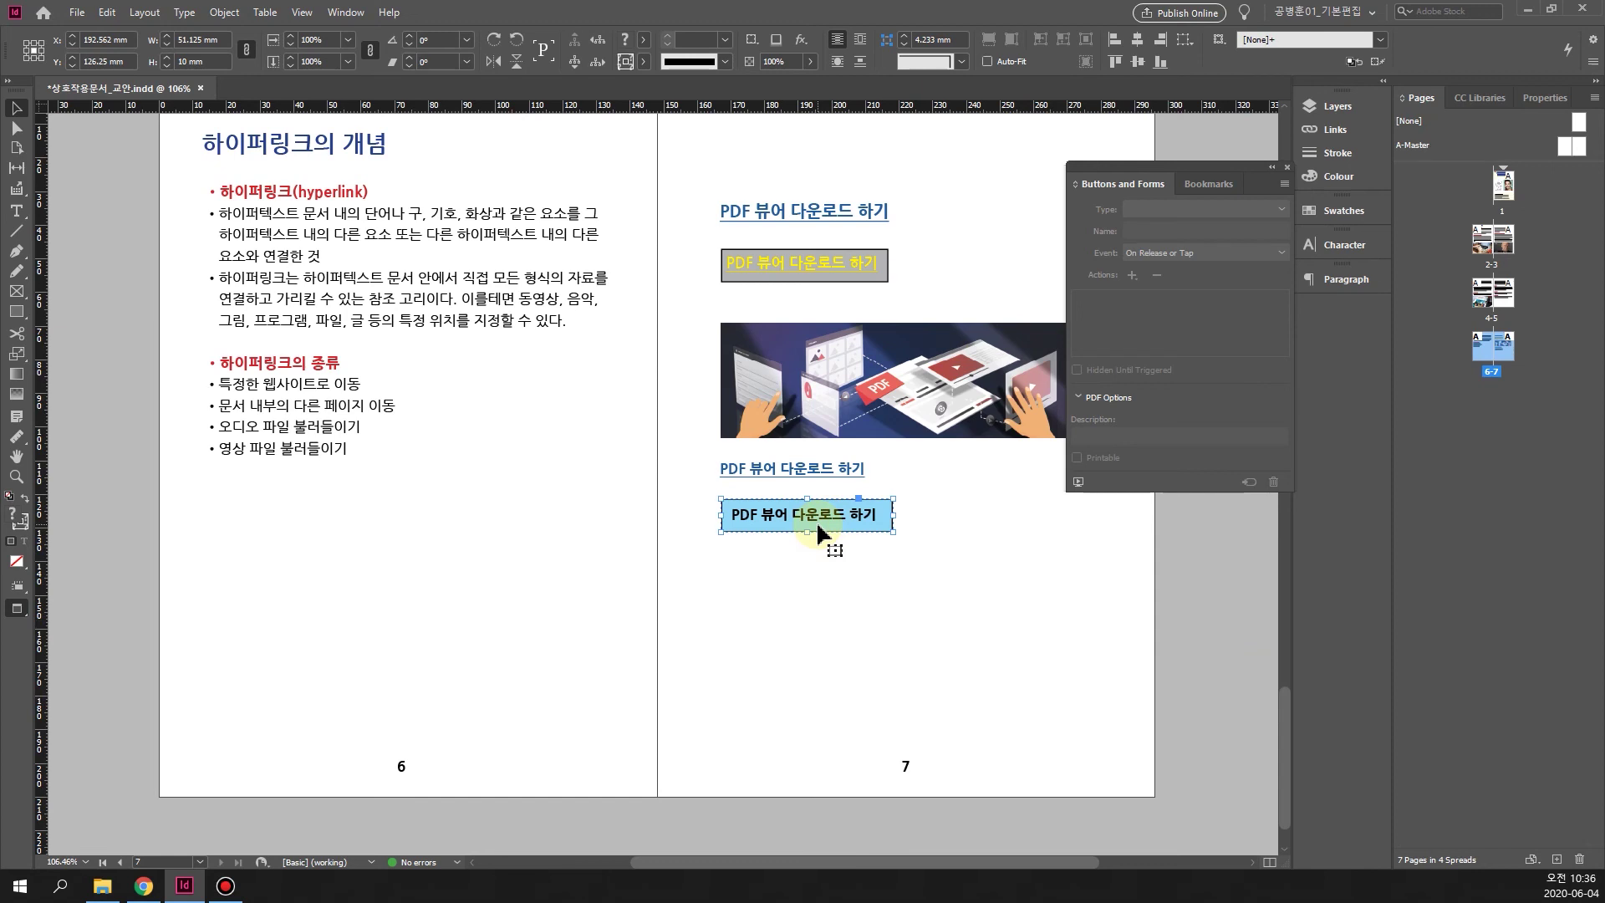
pyautogui.click(1078, 482)
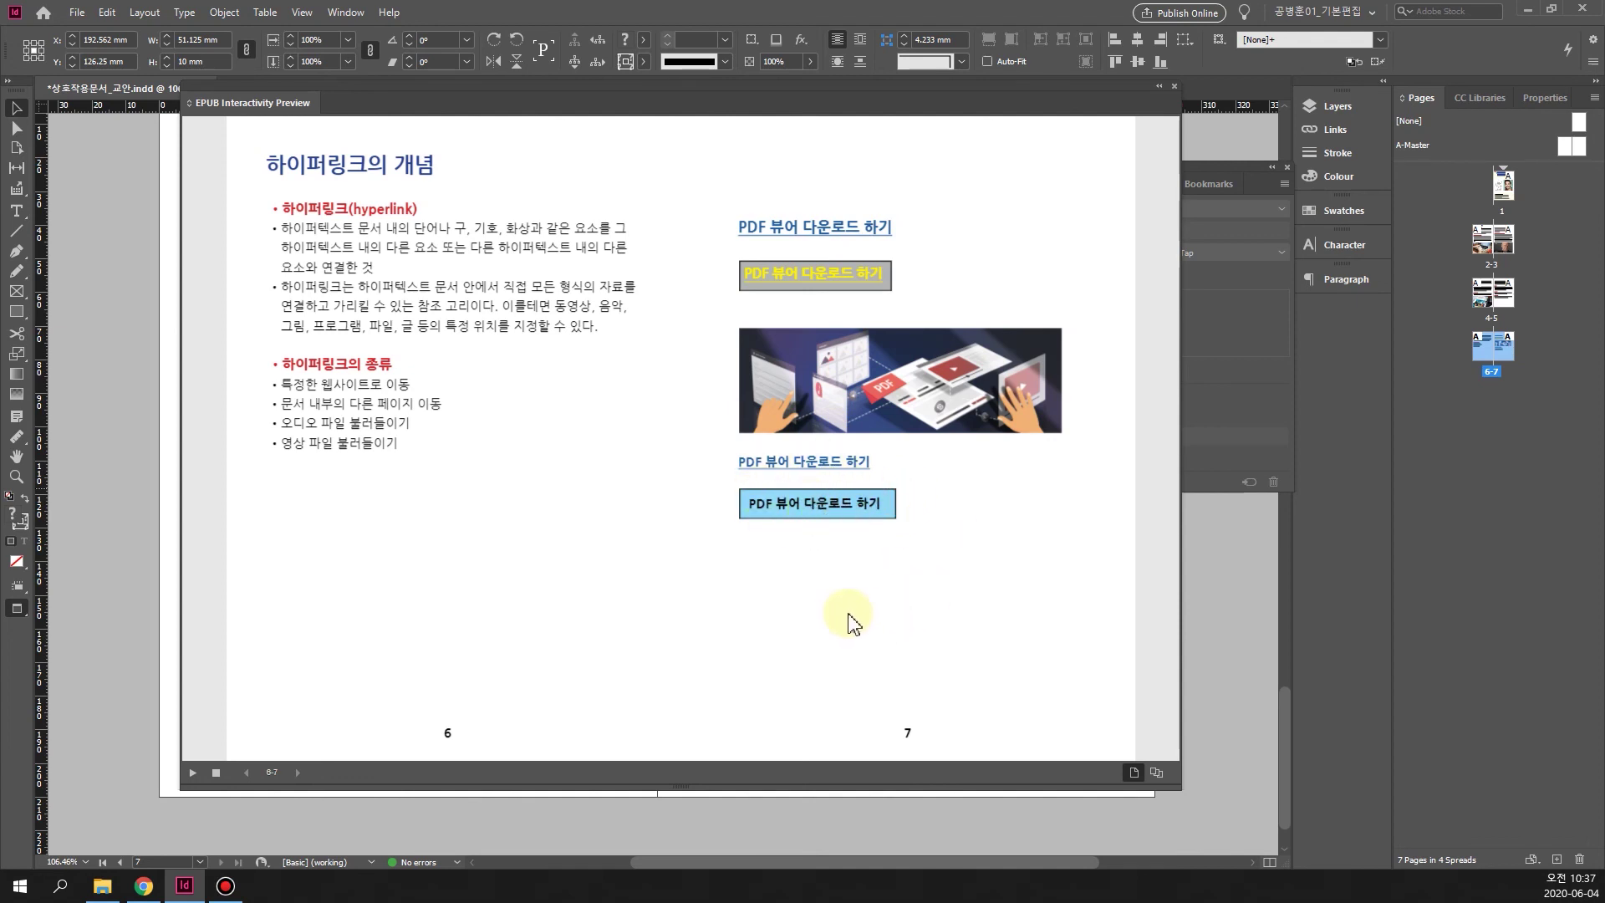
pyautogui.click(1174, 86)
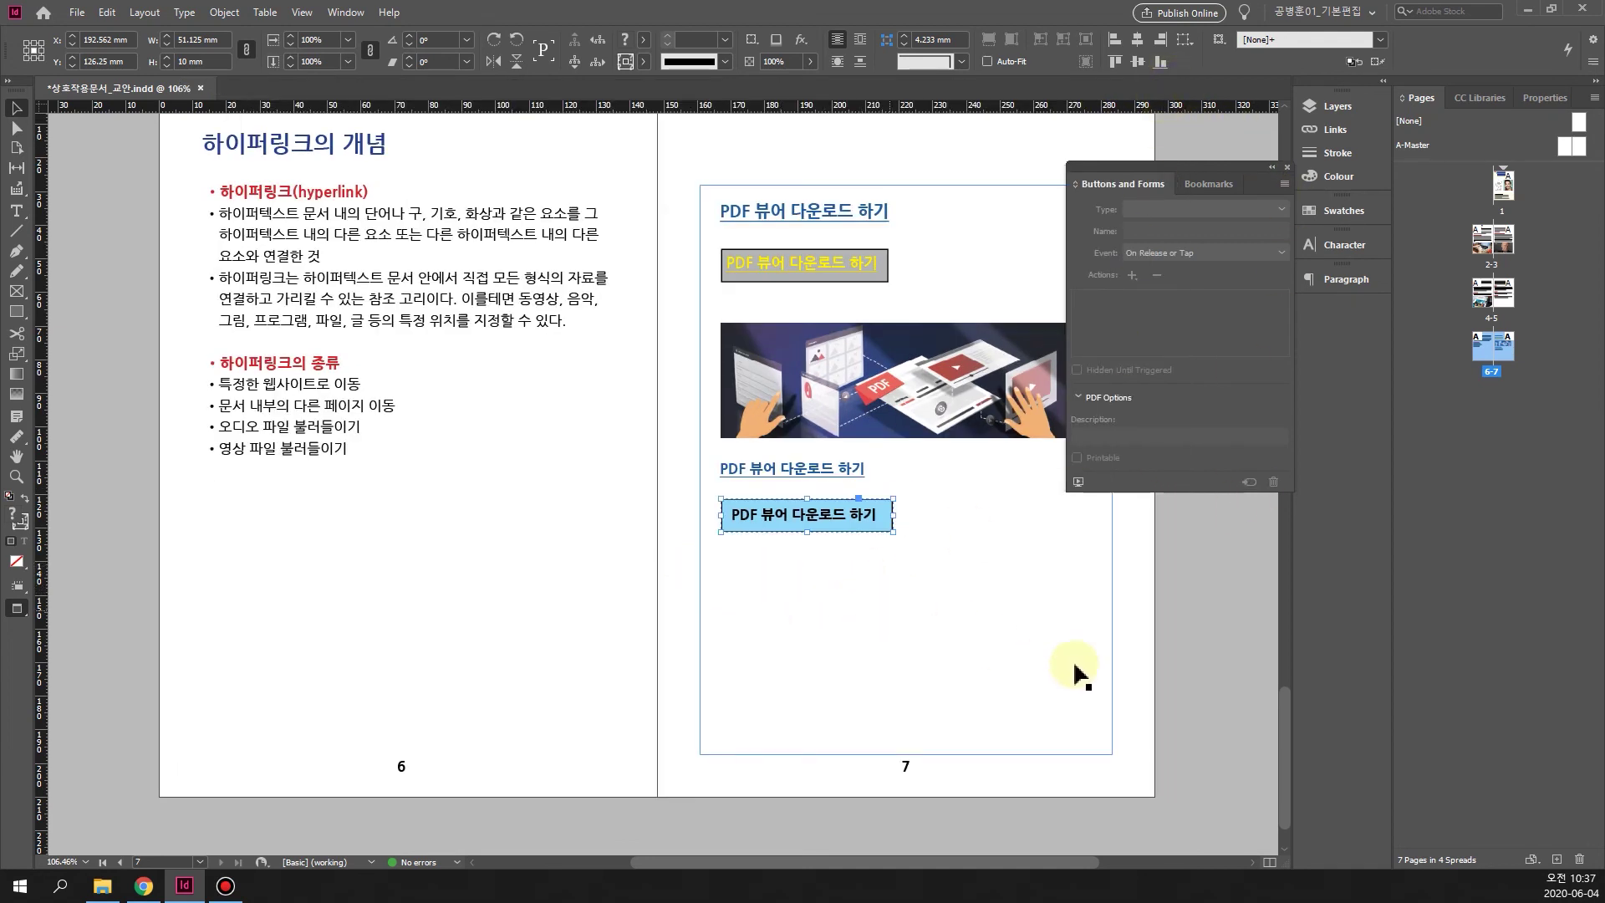
pyautogui.click(1198, 690)
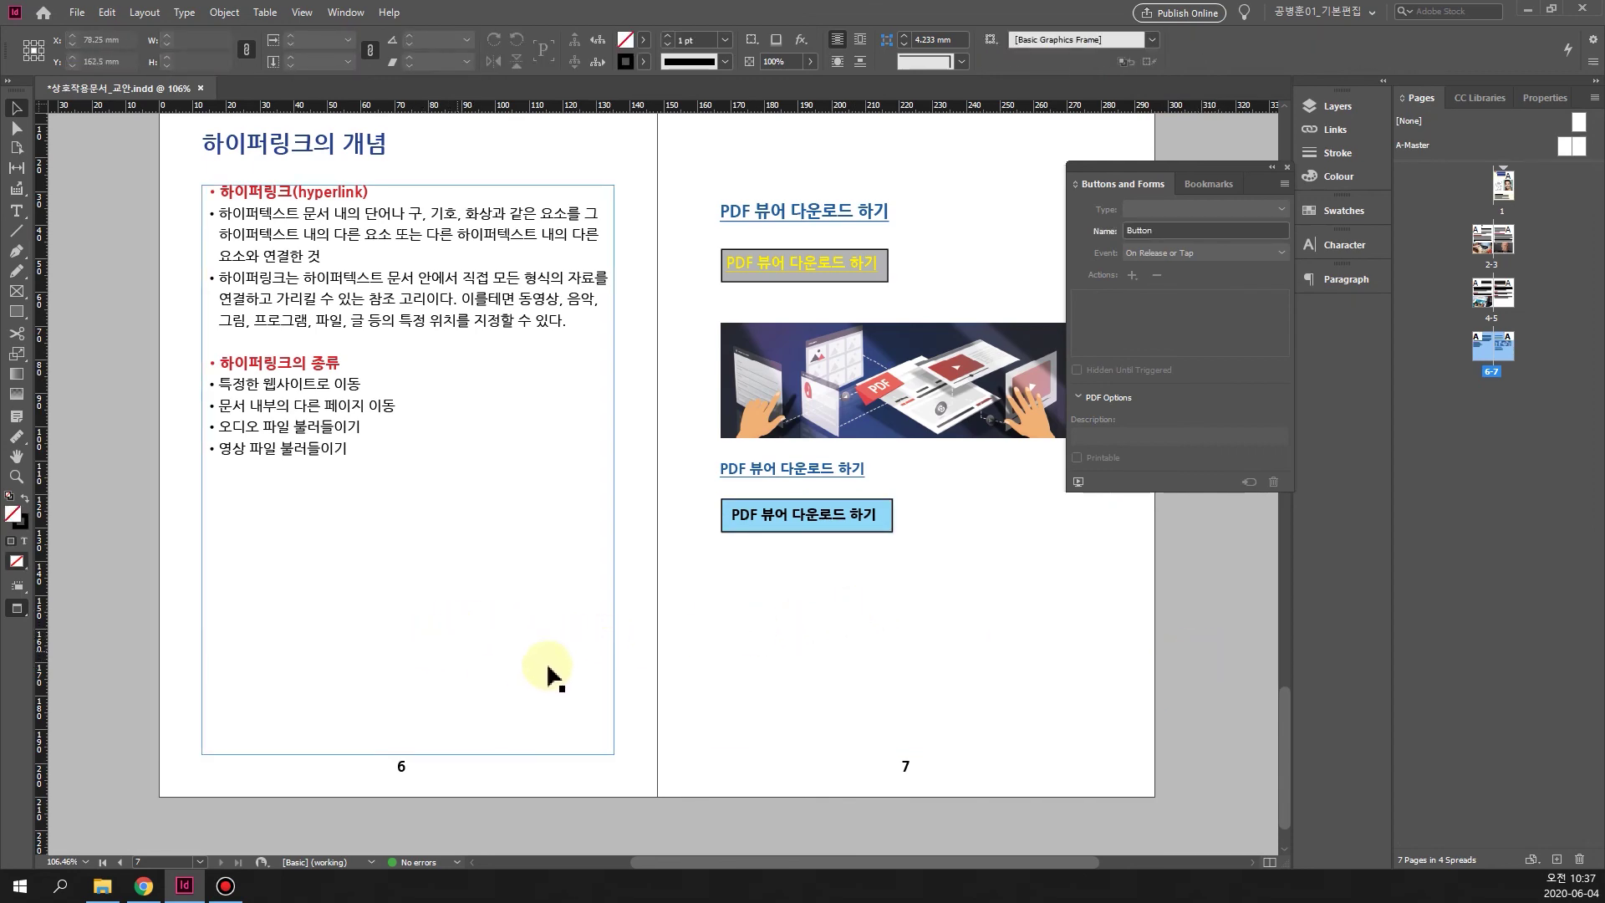
pyautogui.scroll(8, 497, 654)
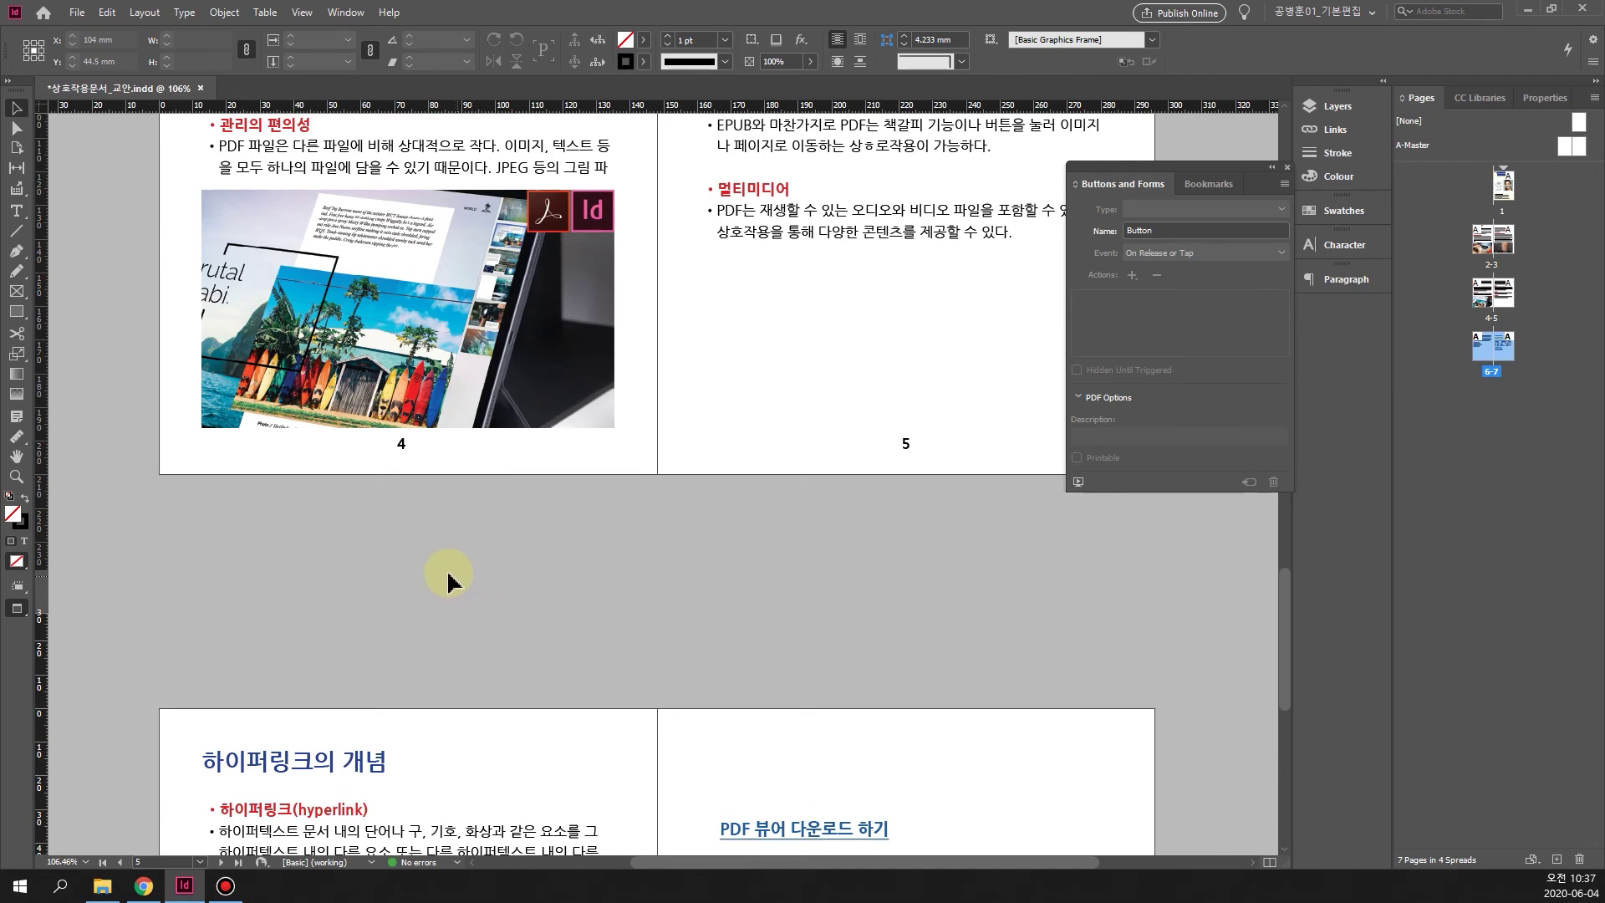
pyautogui.scroll(-1, 438, 559)
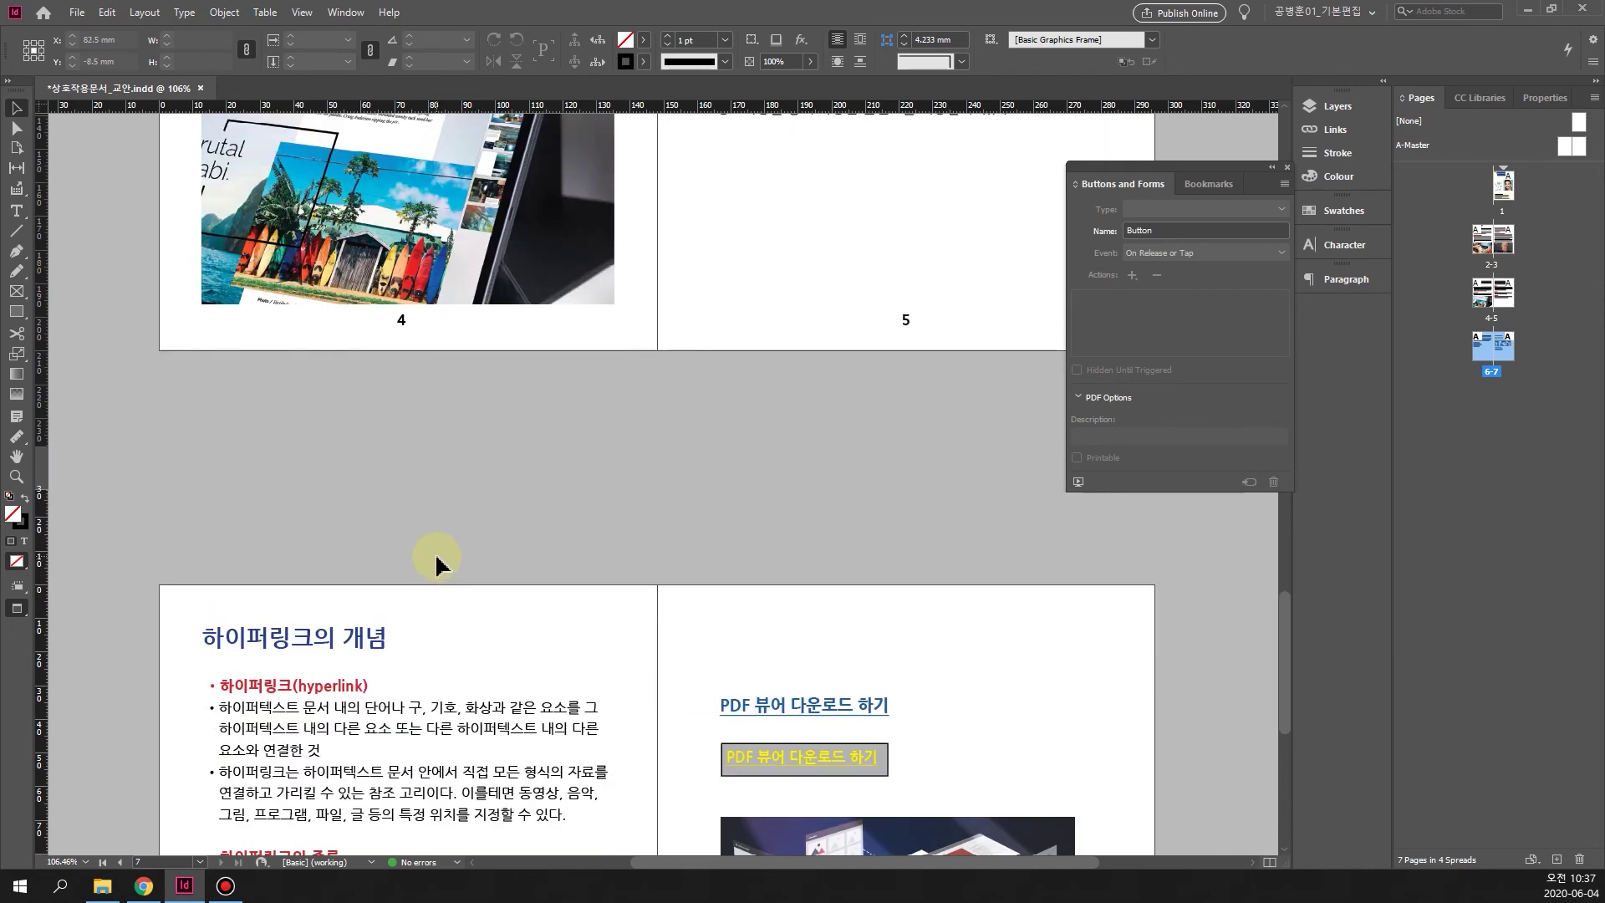
pyautogui.scroll(-7, 434, 555)
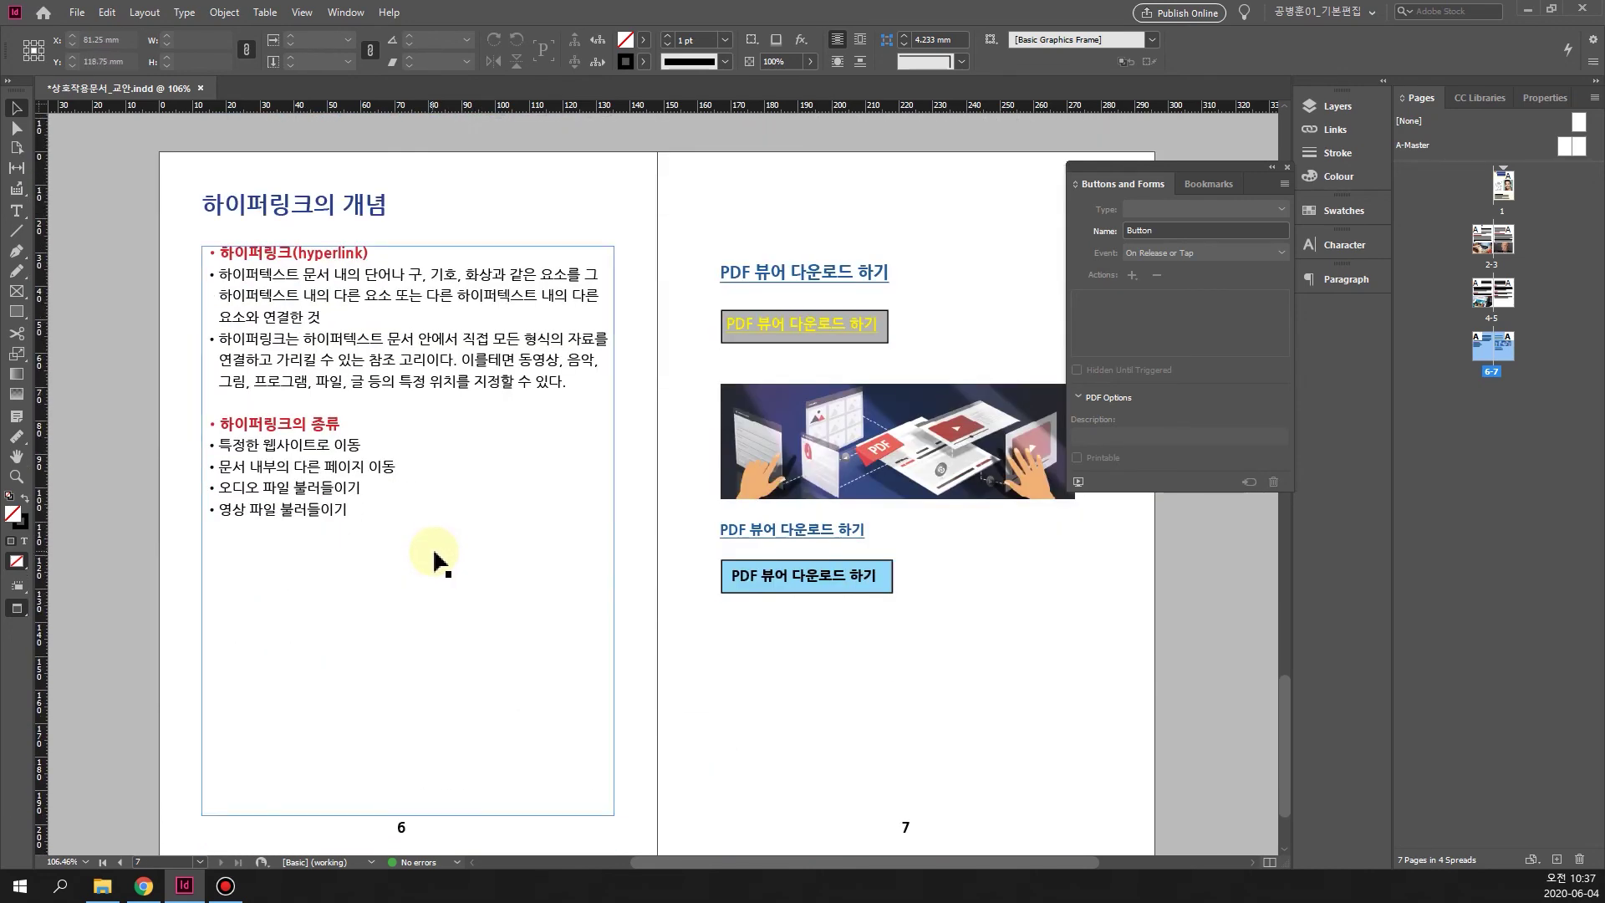